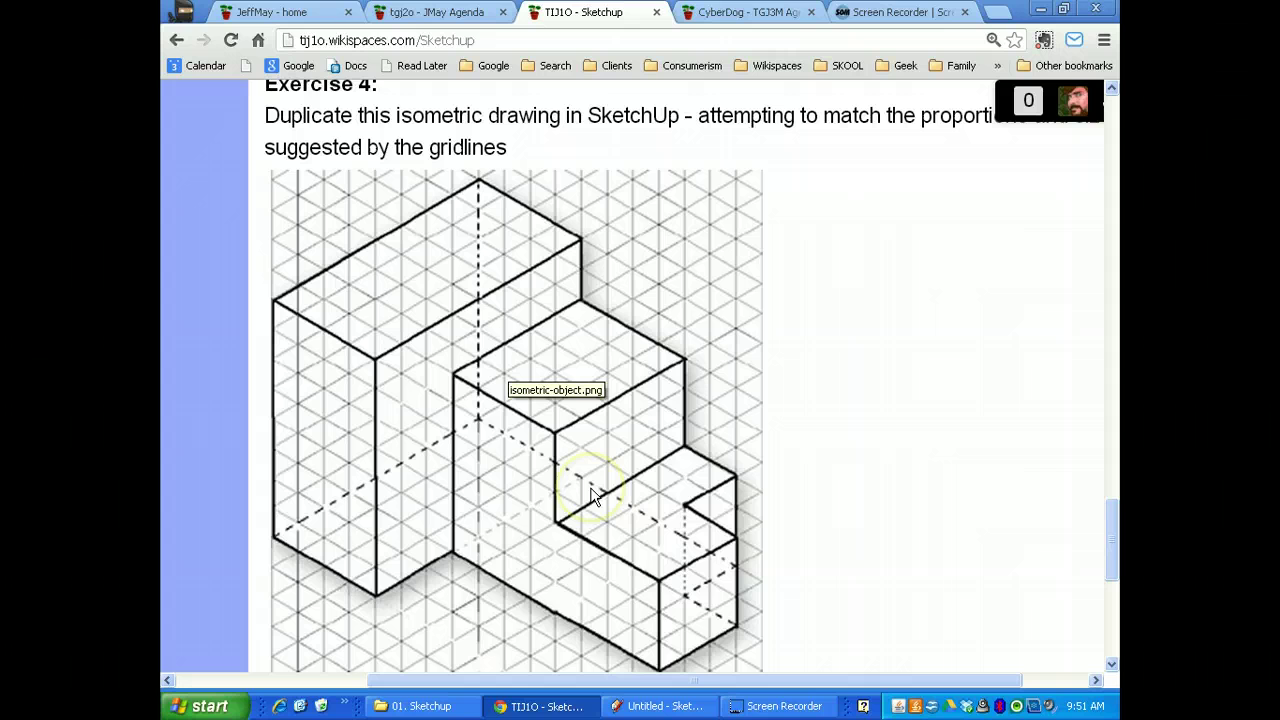
- Switch from the browser's reference drawing to SketchUp and set the camera to parallel projection in the top view
key(alt+Tab)
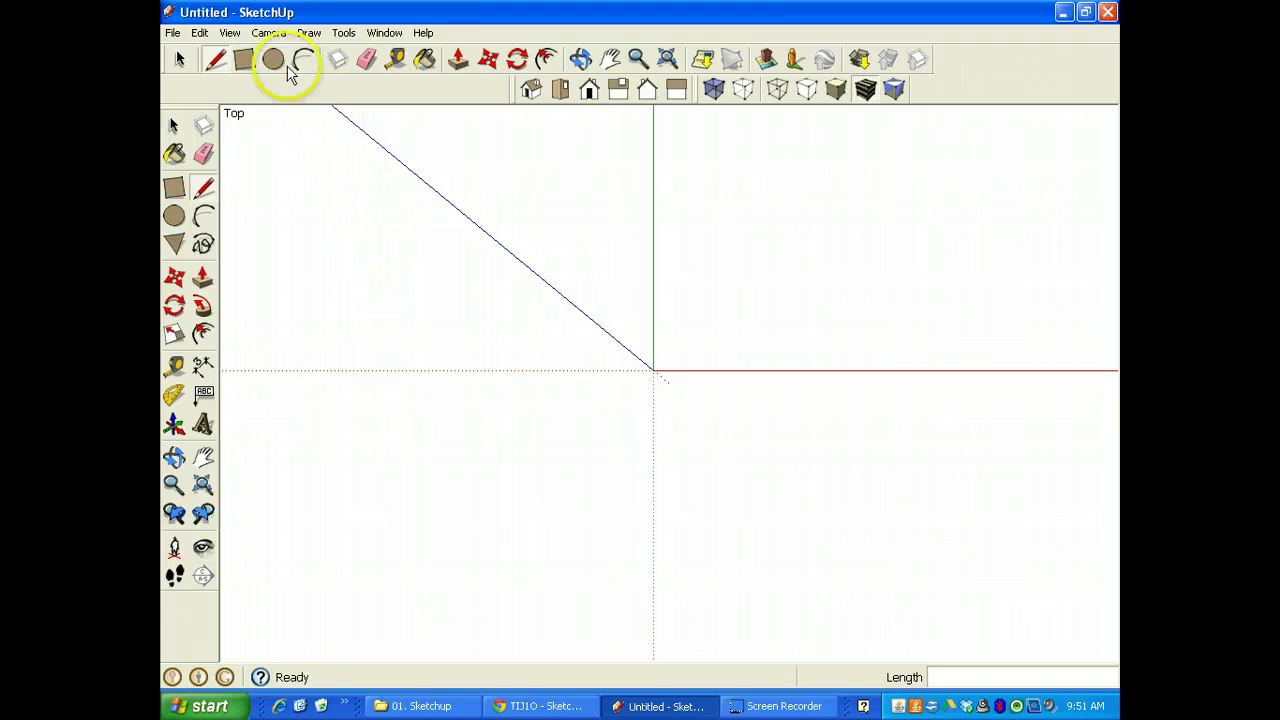
click(271, 35)
click(297, 126)
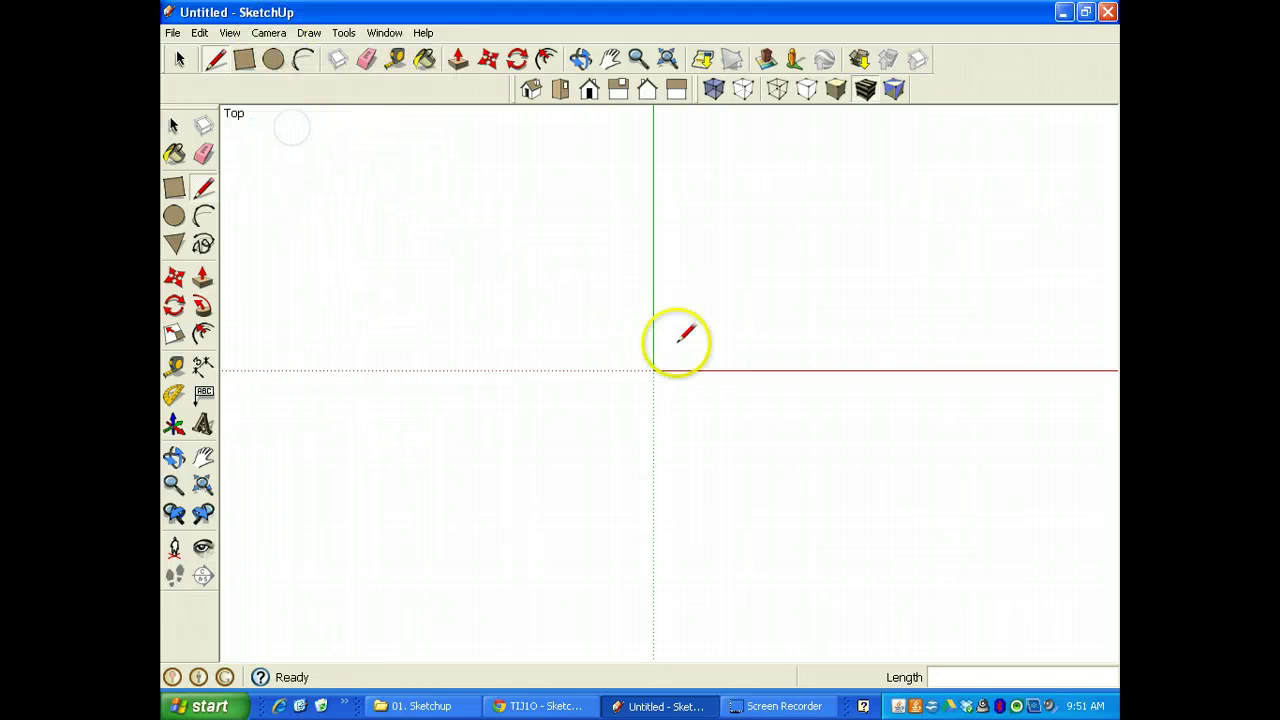
- Check the isometric reference drawing, and draw a 12 by 8 inch base rectangle from the origin, left of the green axis
key(alt+Tab)
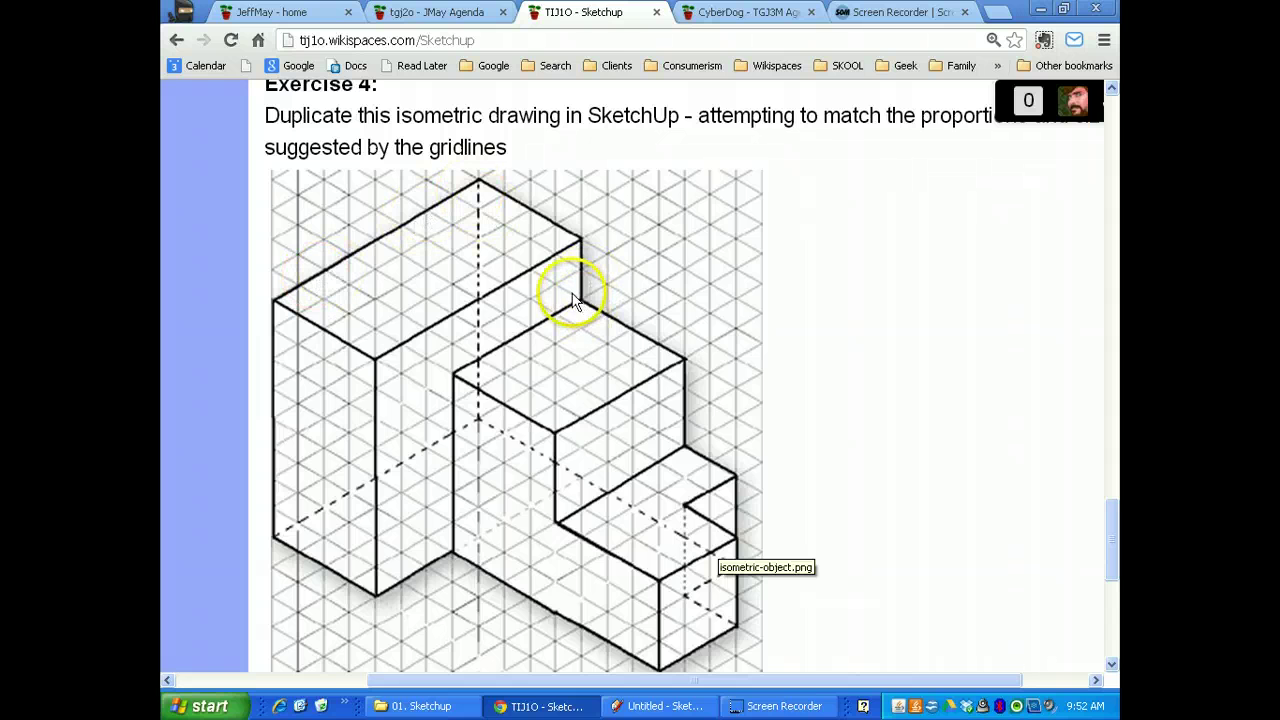
key(alt+Tab)
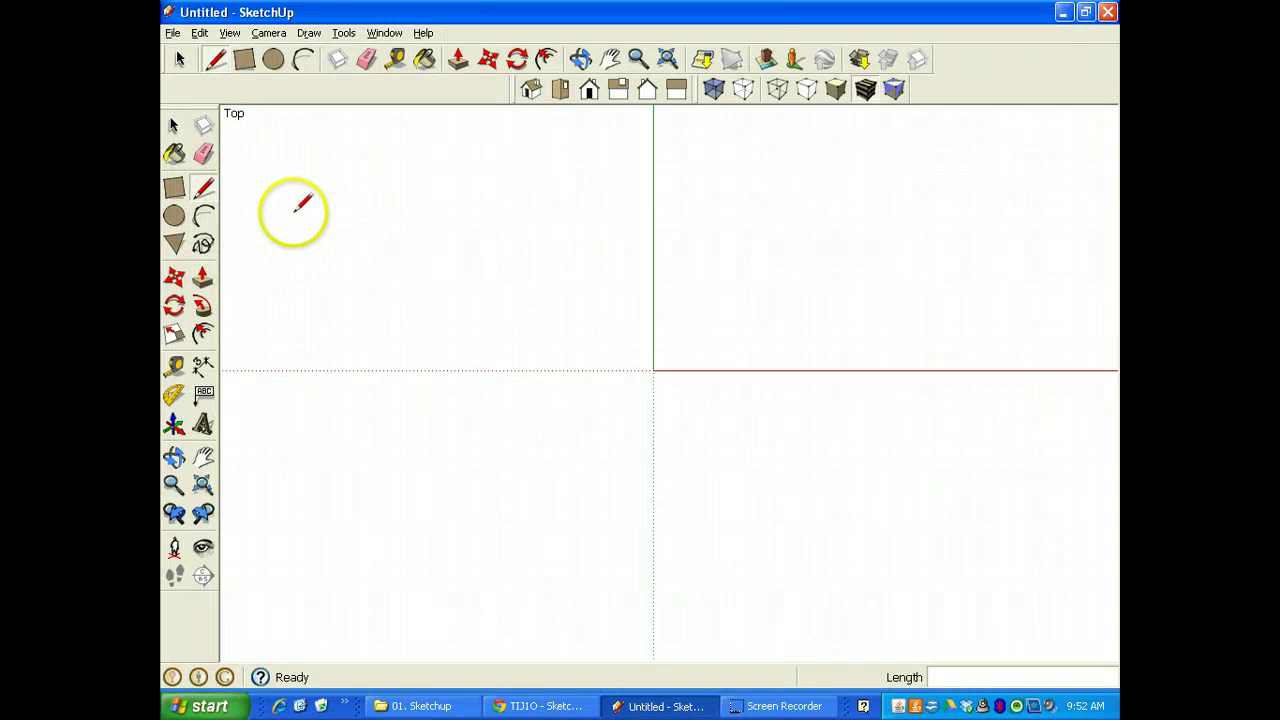
click(176, 189)
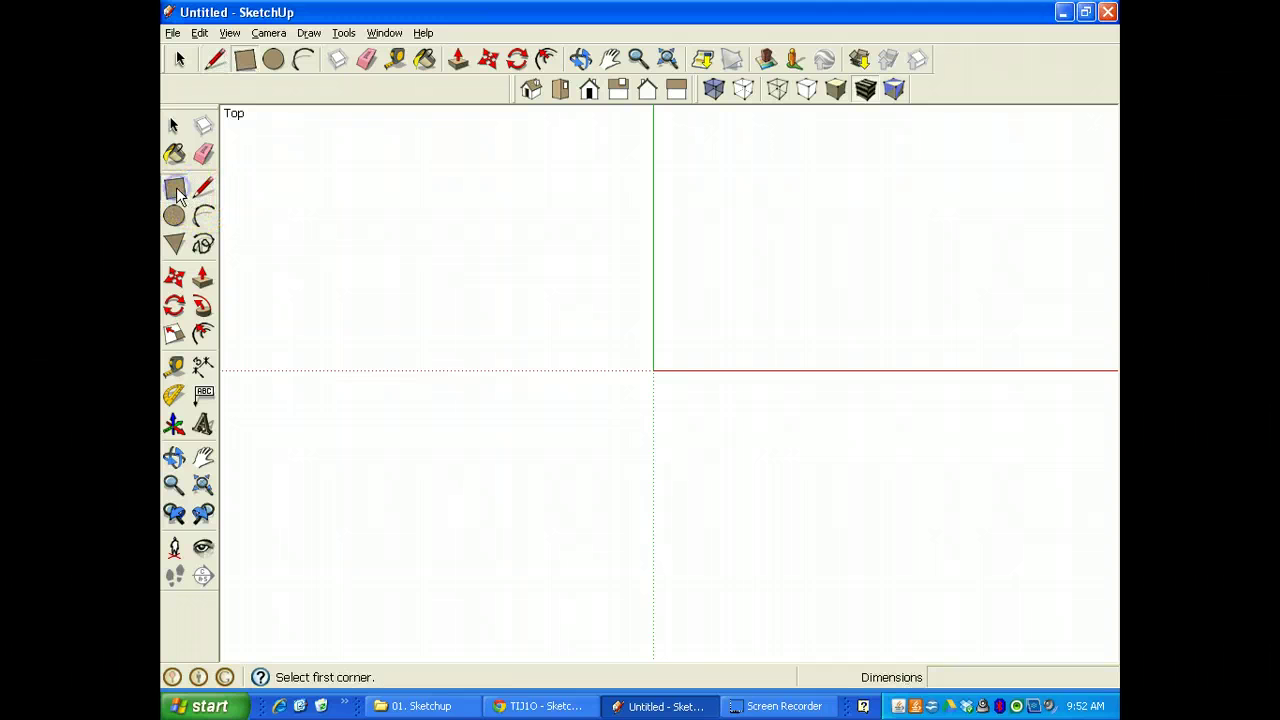
click(653, 370)
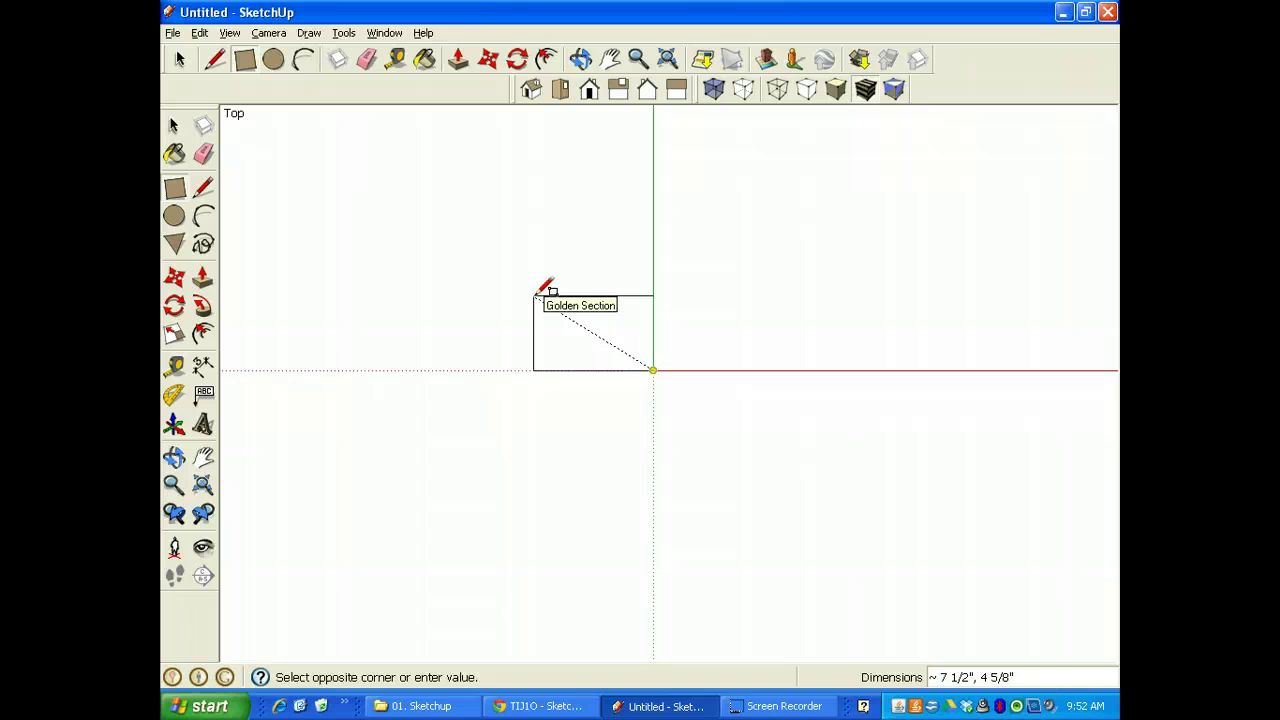
text(12,8)
key(Return)
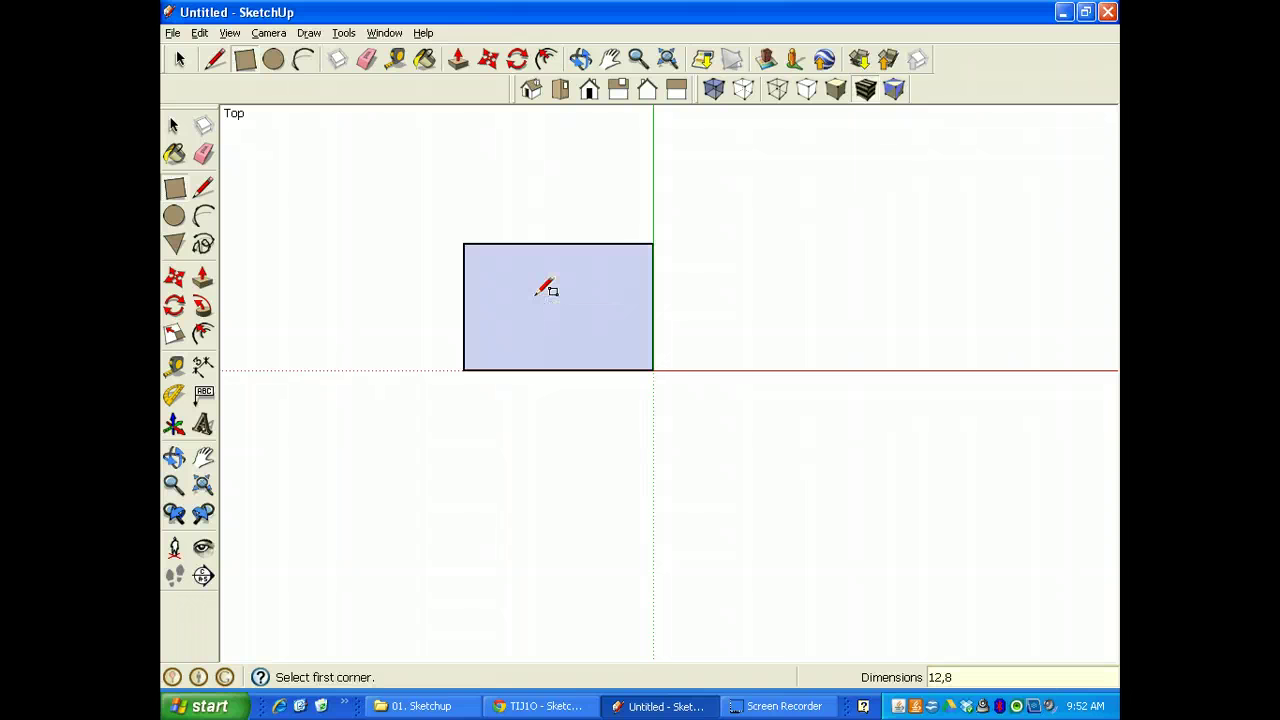
- Draw an 8 by 3 inch rectangle inside the base at the origin corner and erase its outer edges to leave a notch
scroll(546, 289, up, 3)
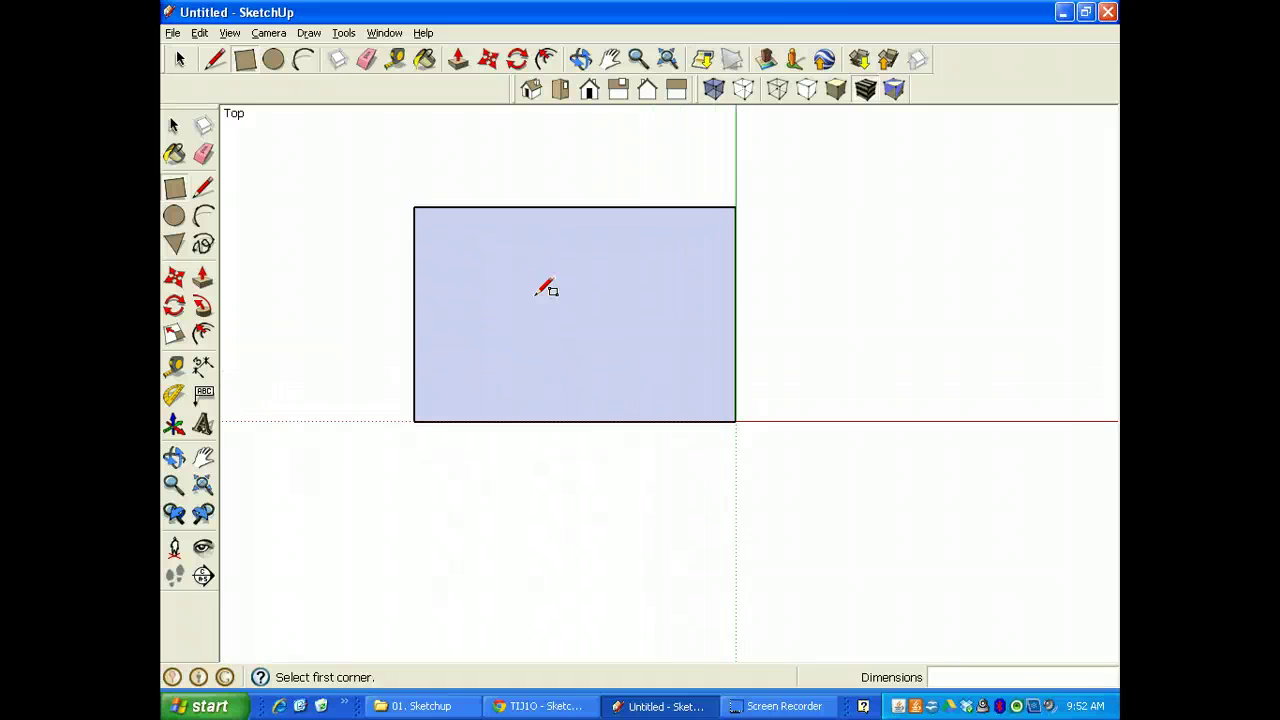
key(alt+Tab)
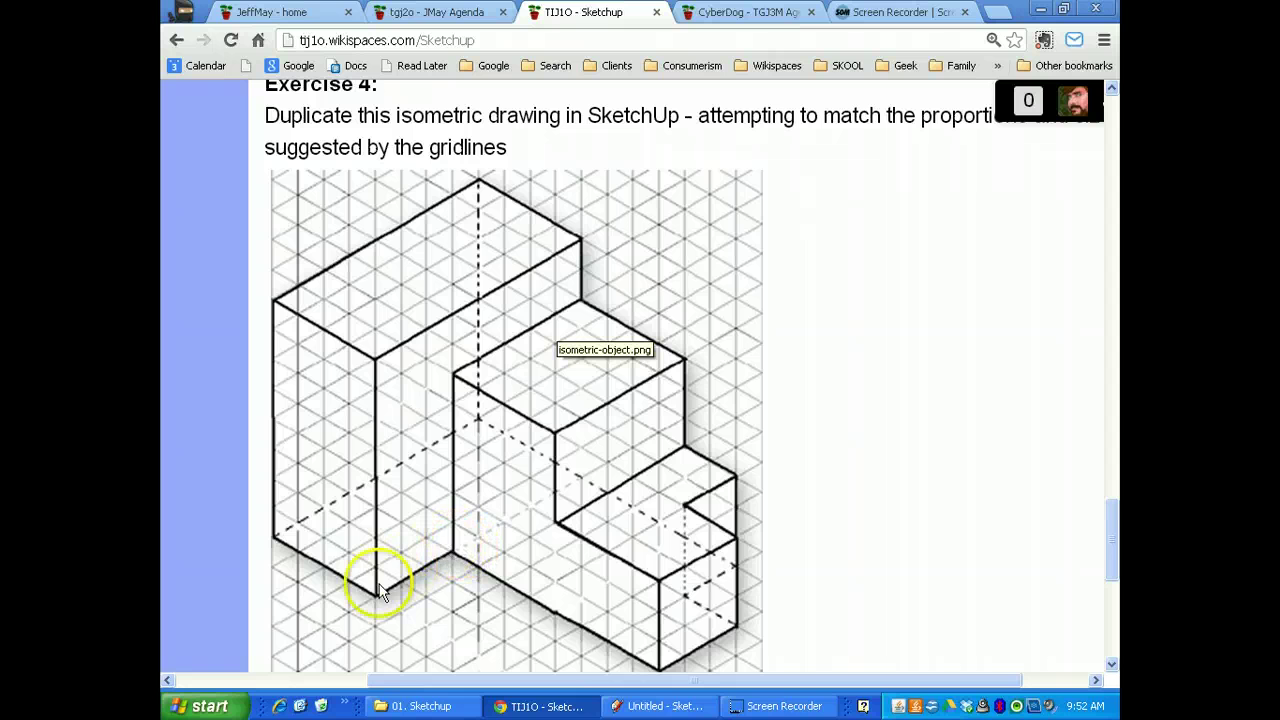
key(alt+Tab)
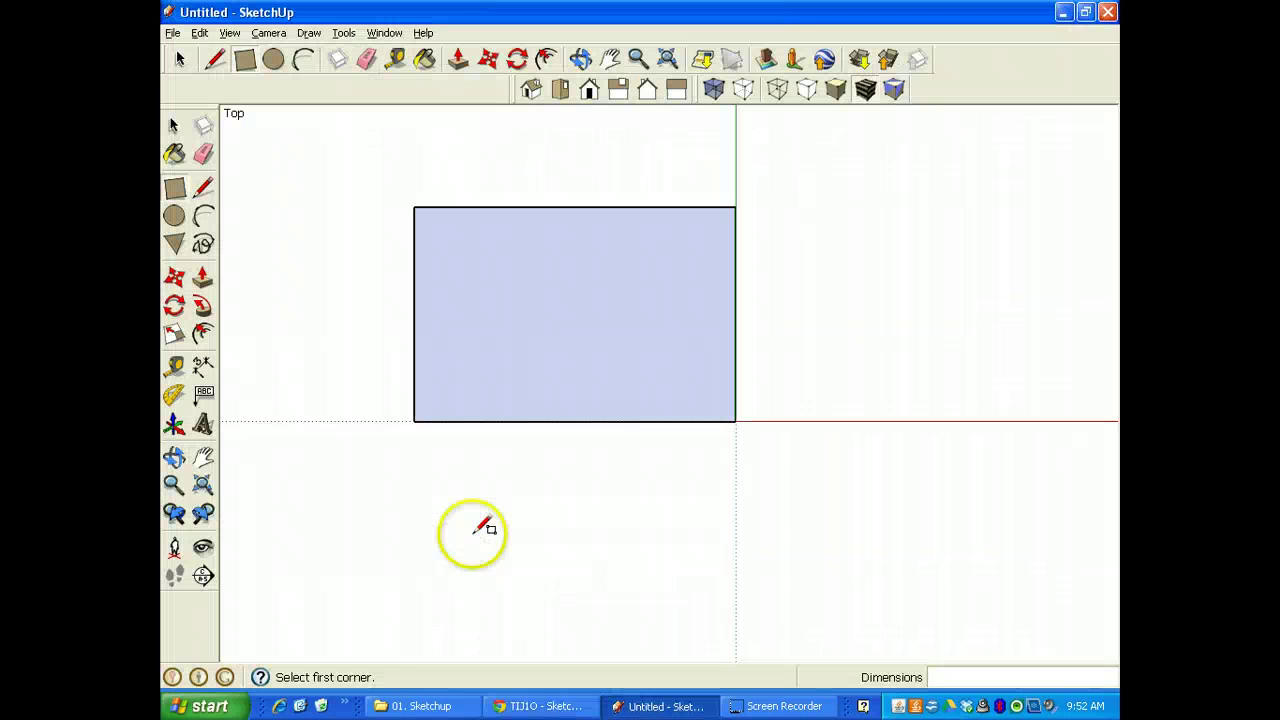
click(735, 420)
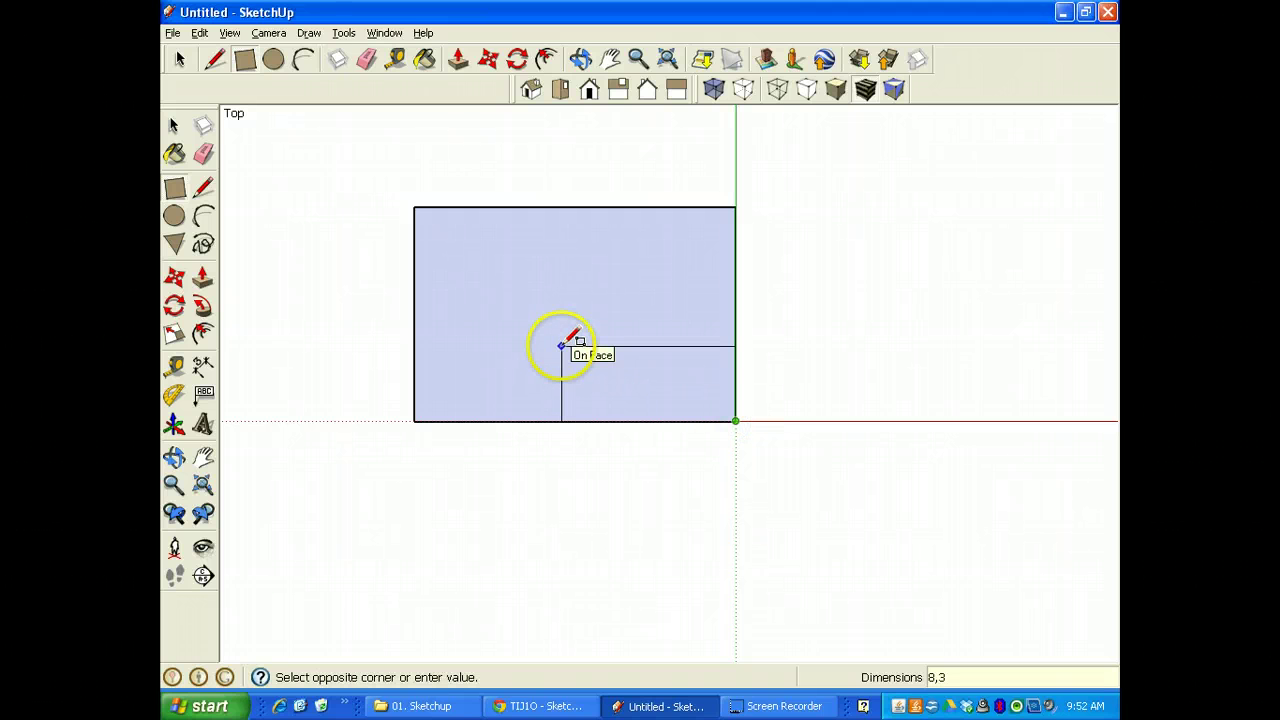
text(8,3)
key(Return)
click(203, 153)
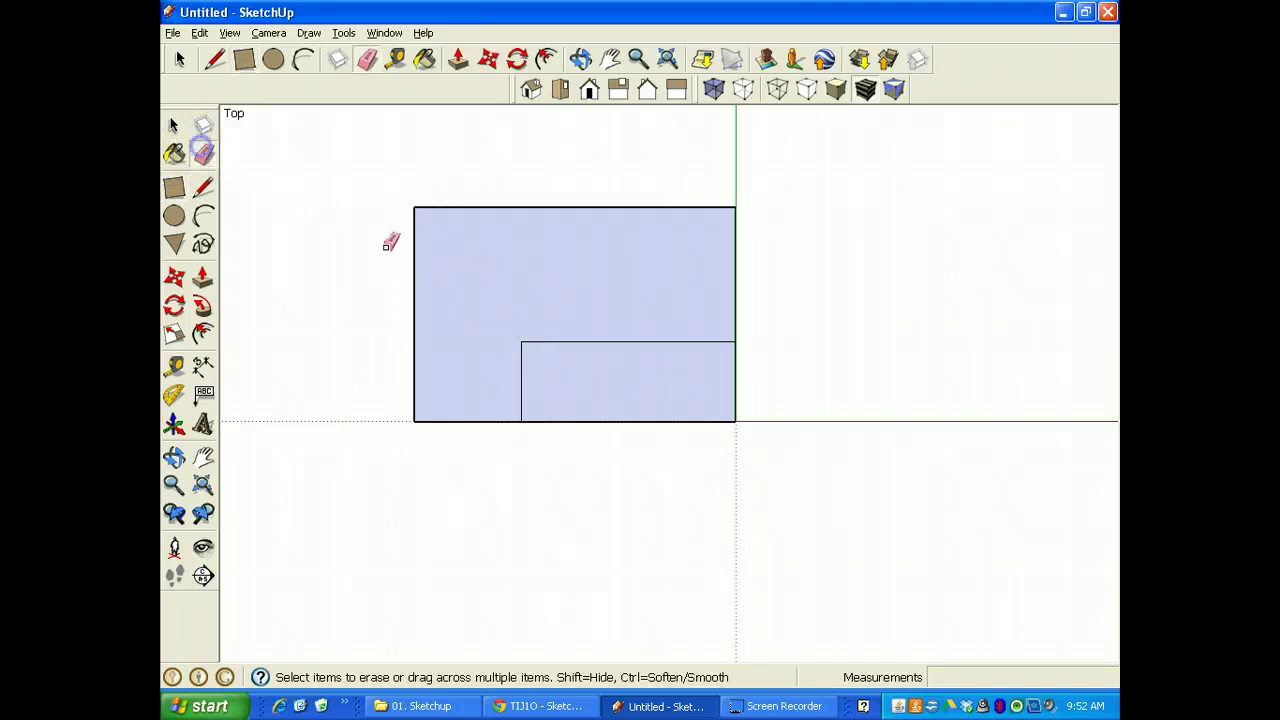
drag(657, 440, 766, 371)
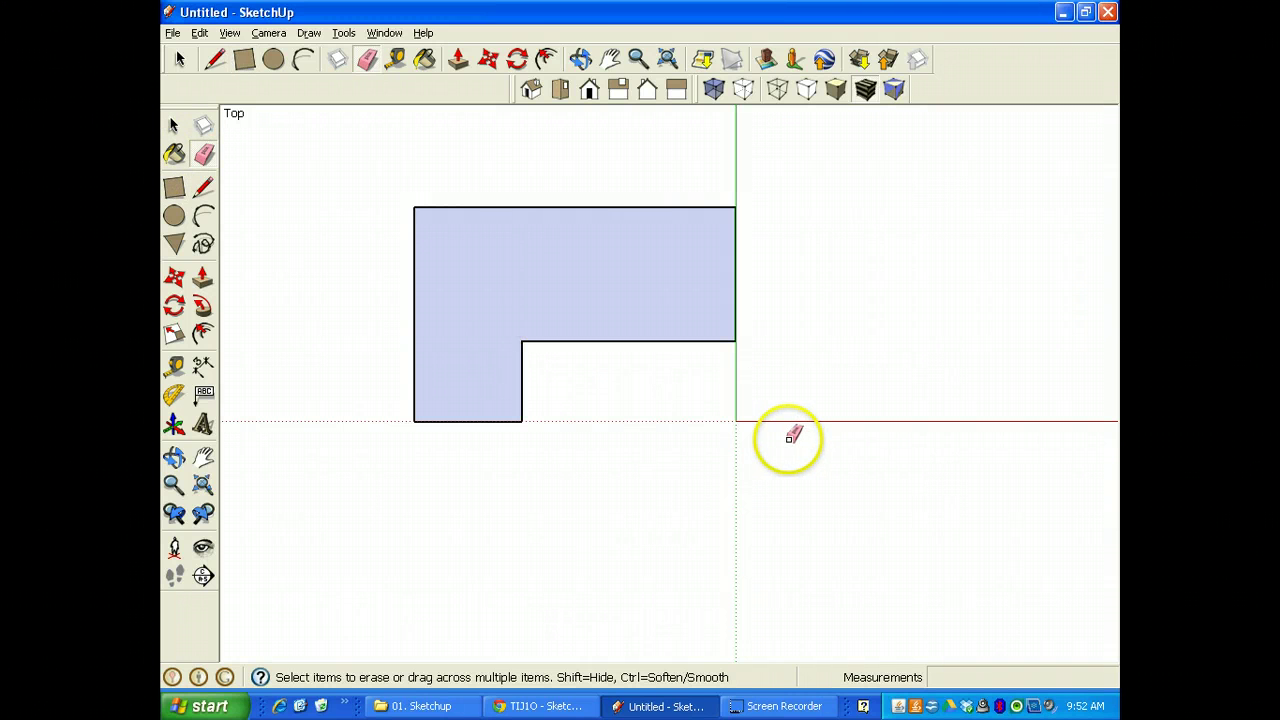
- Draw a 2 by 2 inch square in the base's upper-right corner and erase its outer edges to cut out the corner
key(alt+Tab)
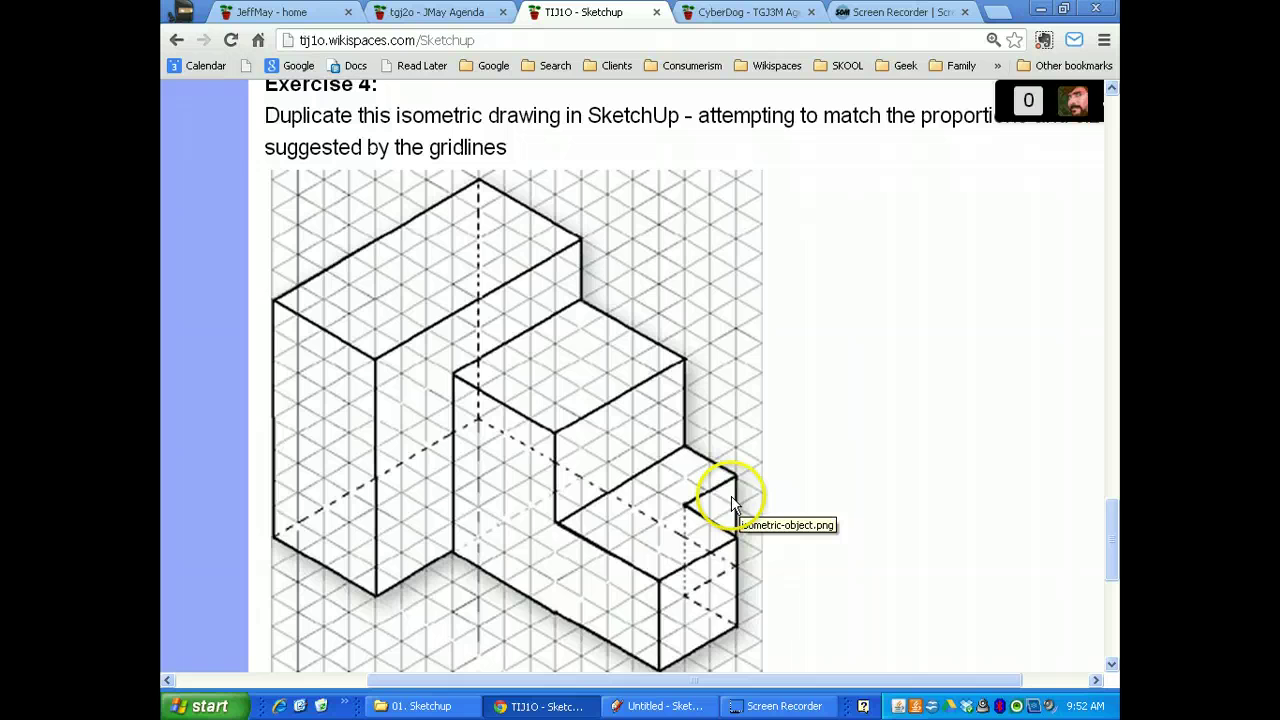
key(alt+Tab)
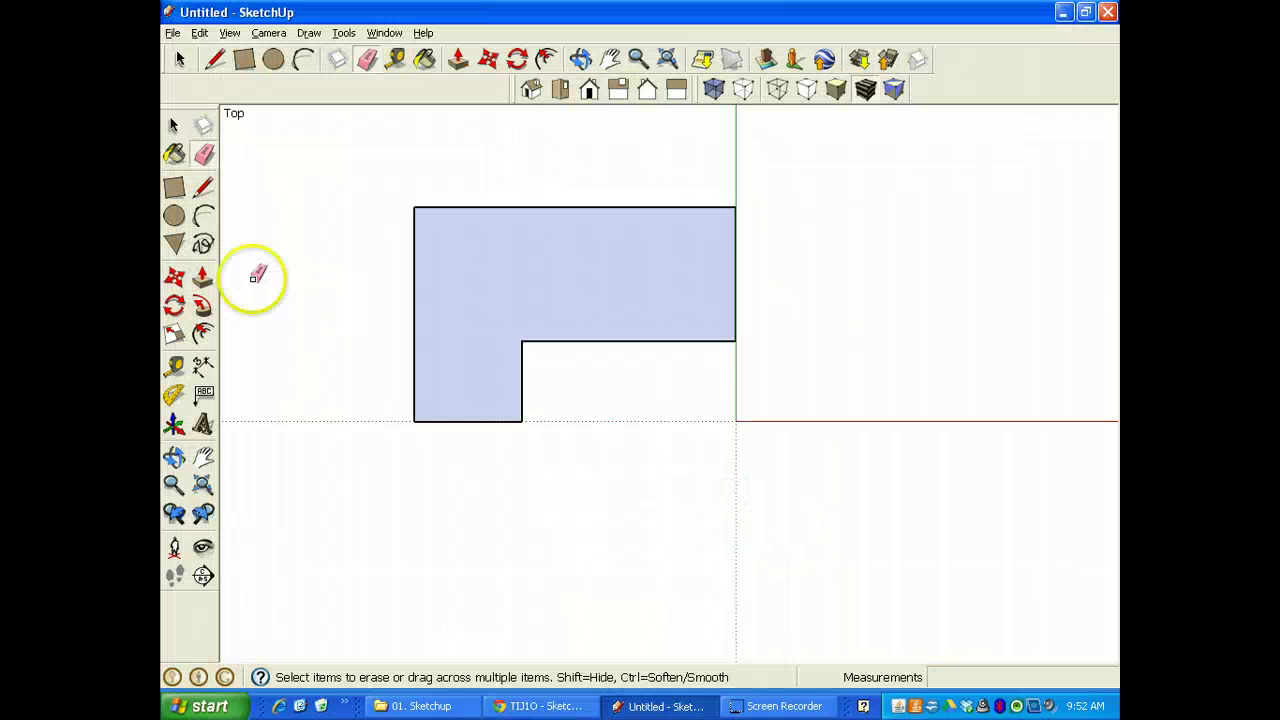
click(174, 188)
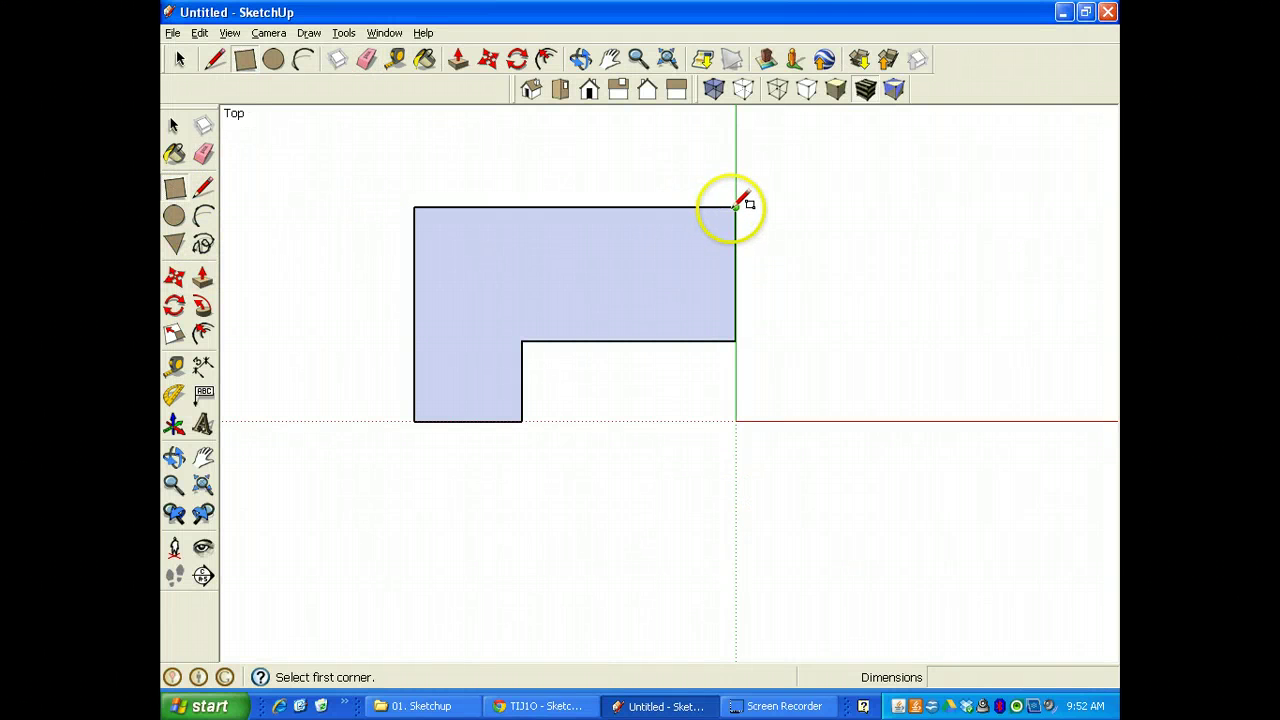
click(736, 207)
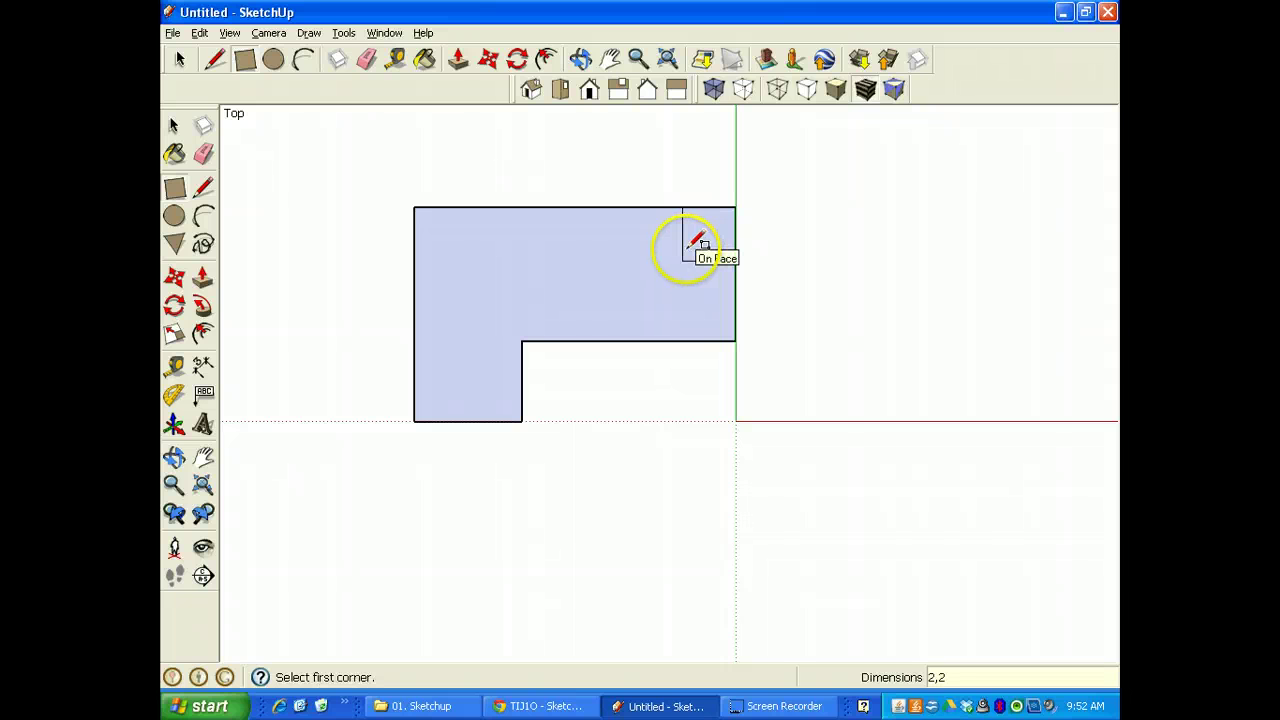
click(203, 153)
drag(703, 197, 749, 234)
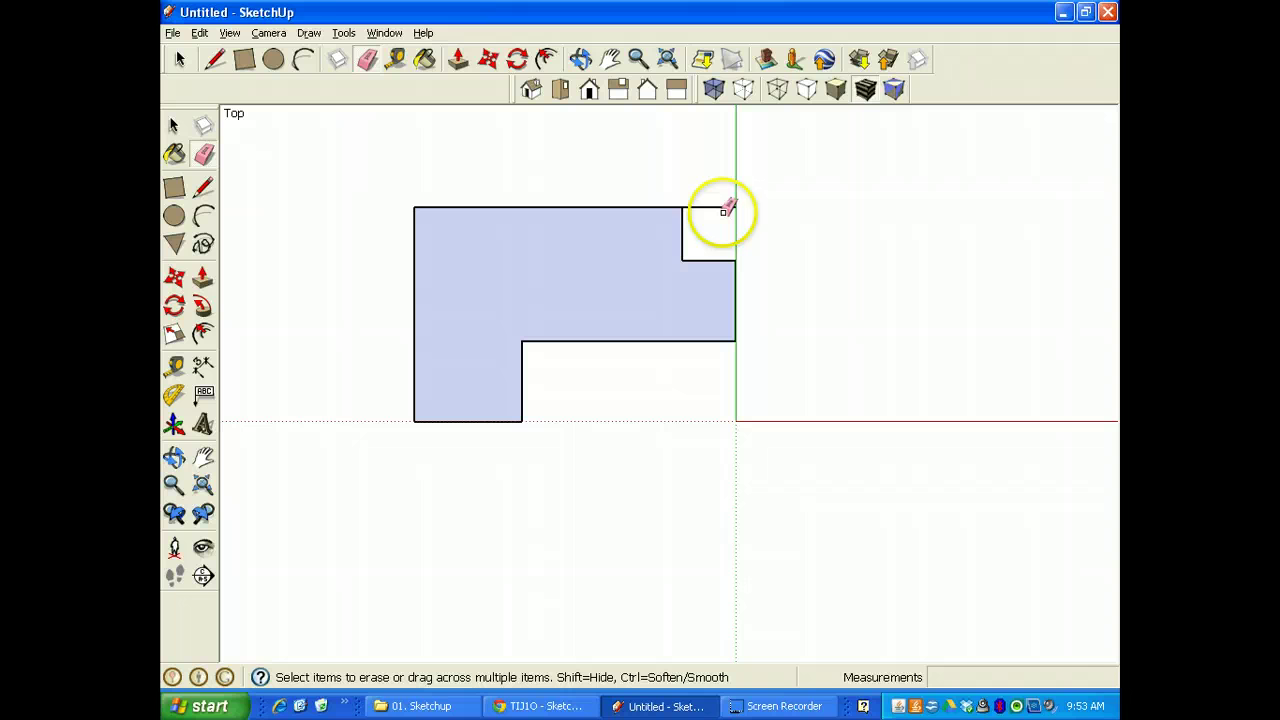
- Divide the footprint with two 5-inch vertical lines to the upper edge, from the long notch edge's midpoint and from the notch's inner corner
key(alt+Tab)
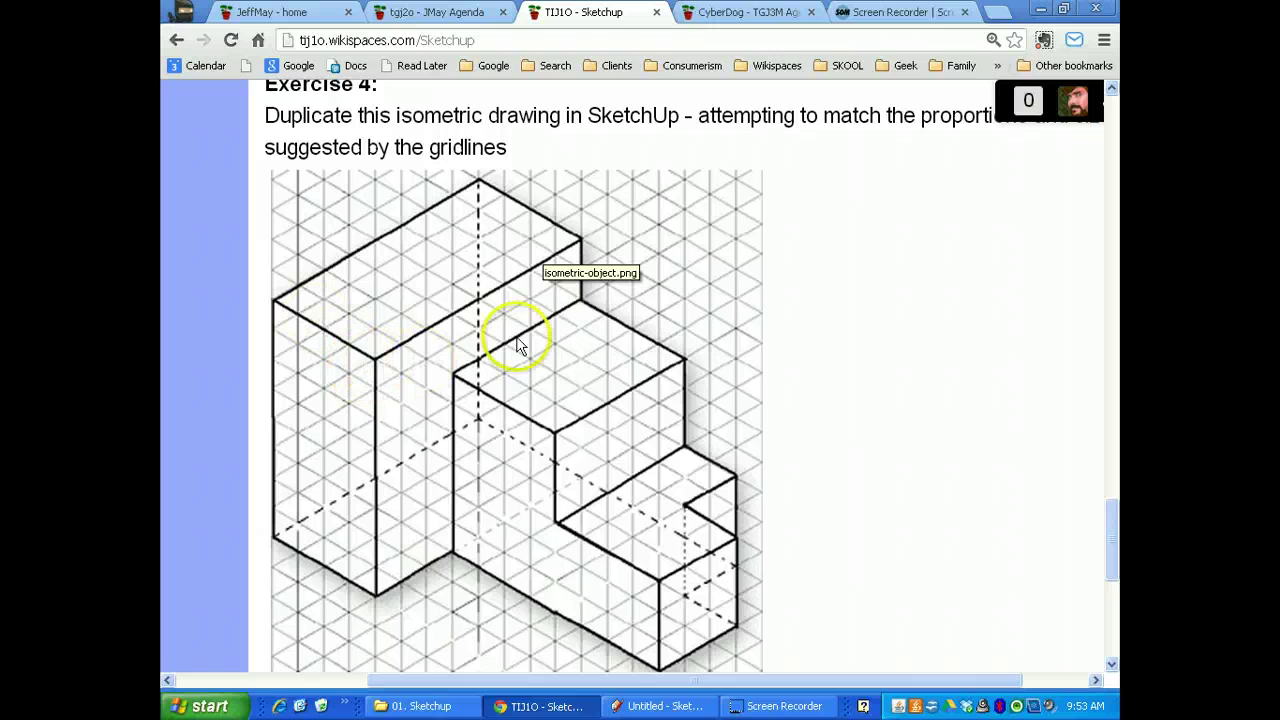
key(alt+Tab)
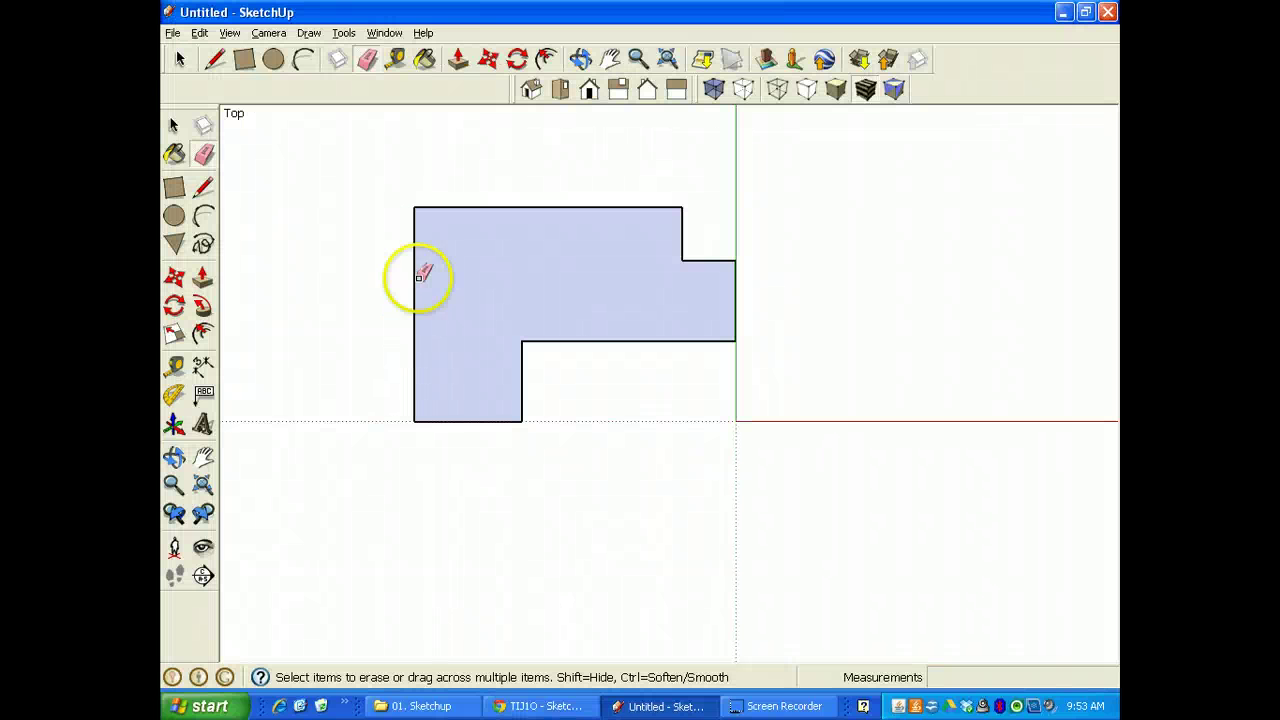
click(207, 185)
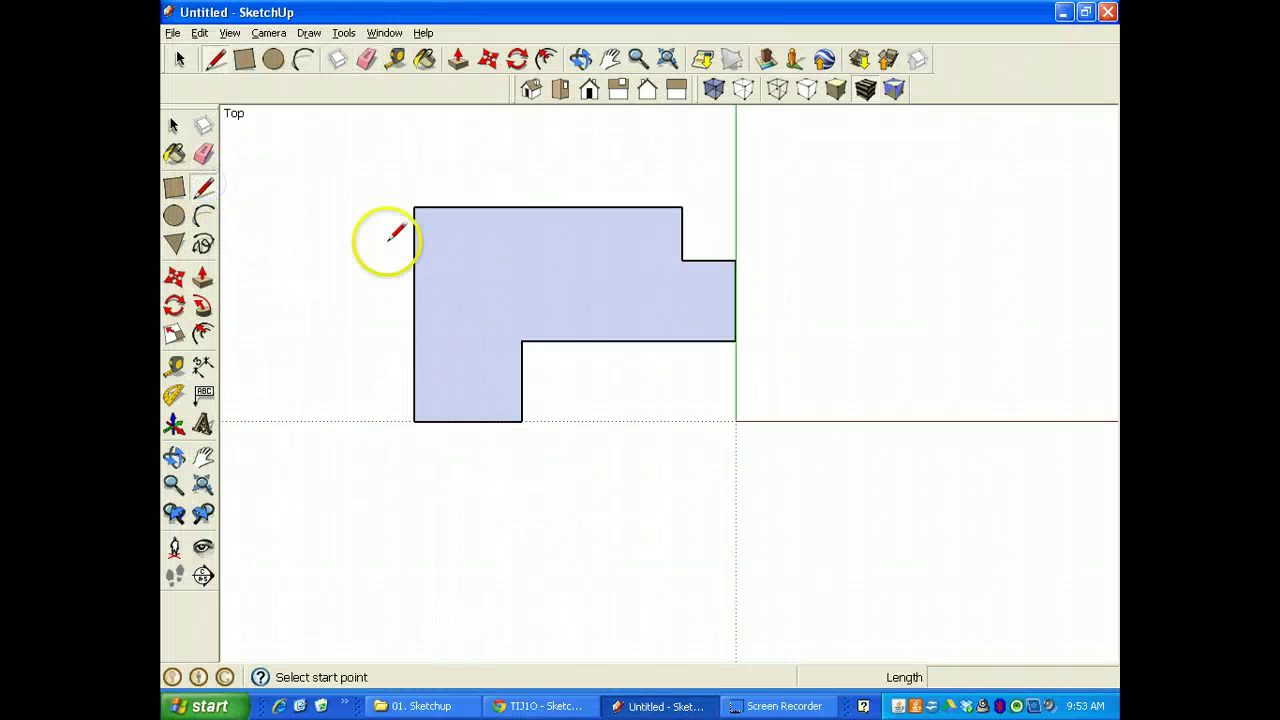
click(628, 341)
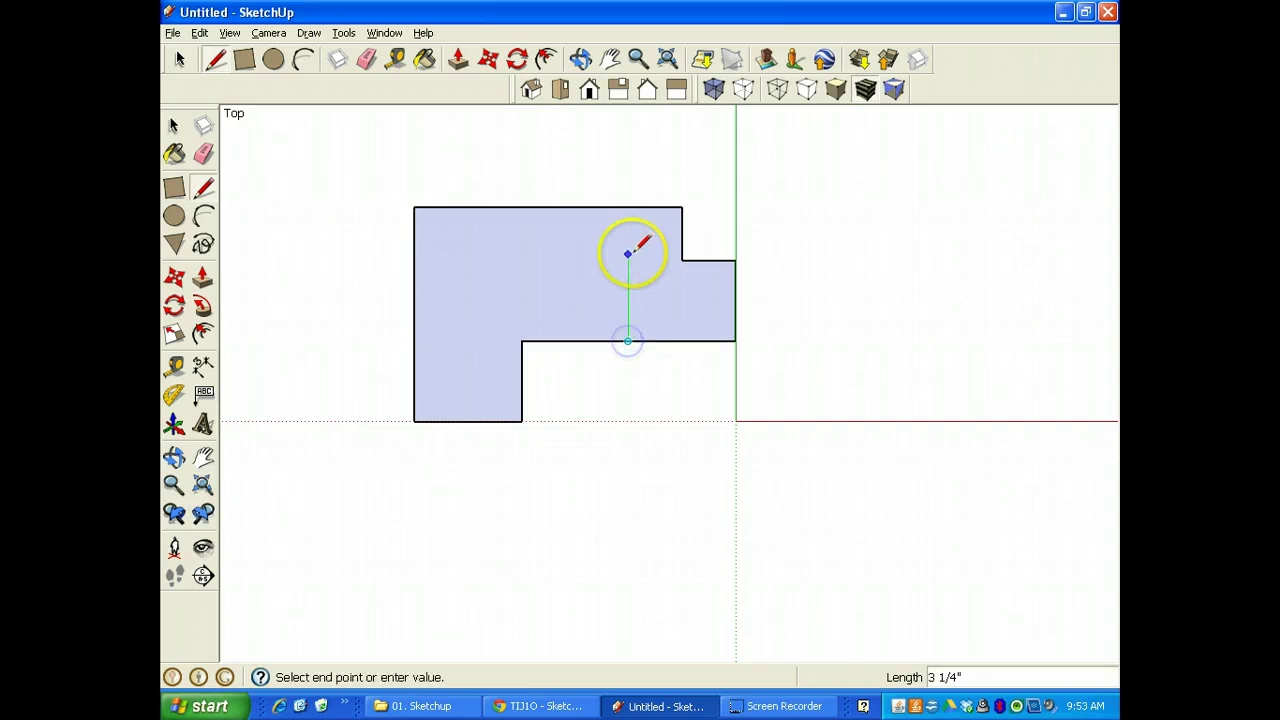
click(629, 208)
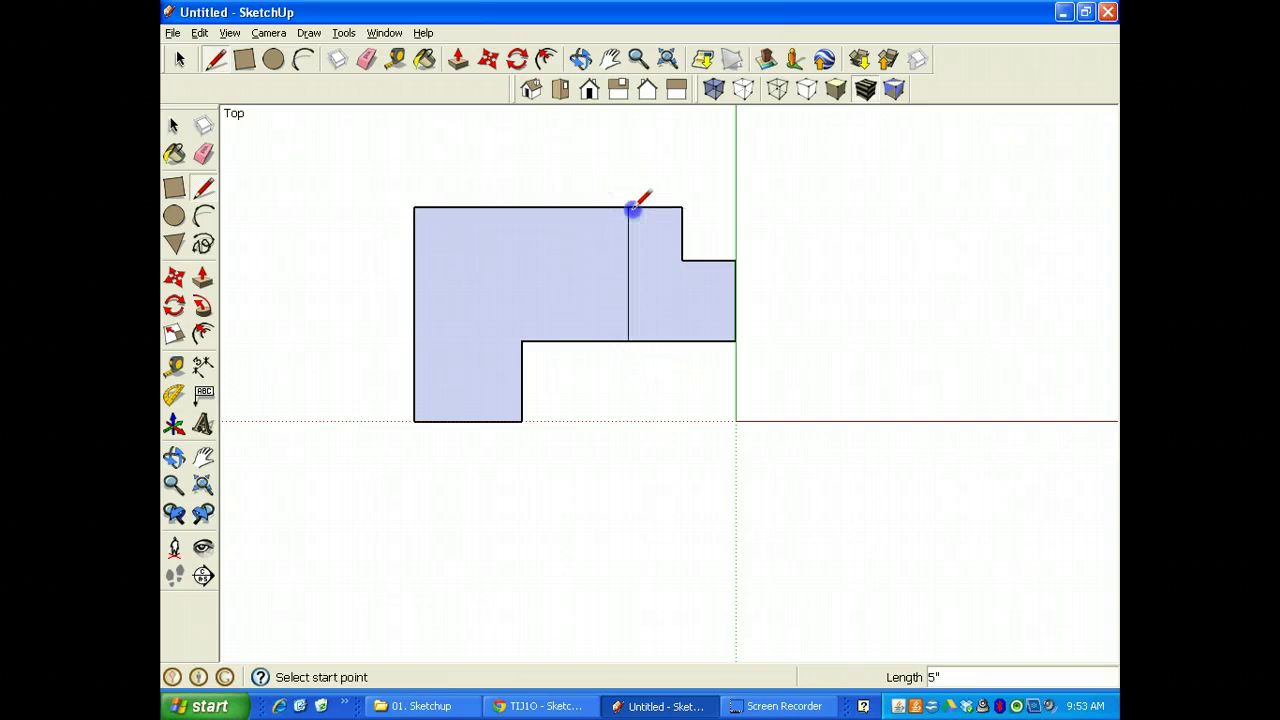
click(521, 341)
click(521, 208)
- Compare with the reference drawing, and dimension the footprint's left edge and the three segments of its upper edge
key(alt+Tab)
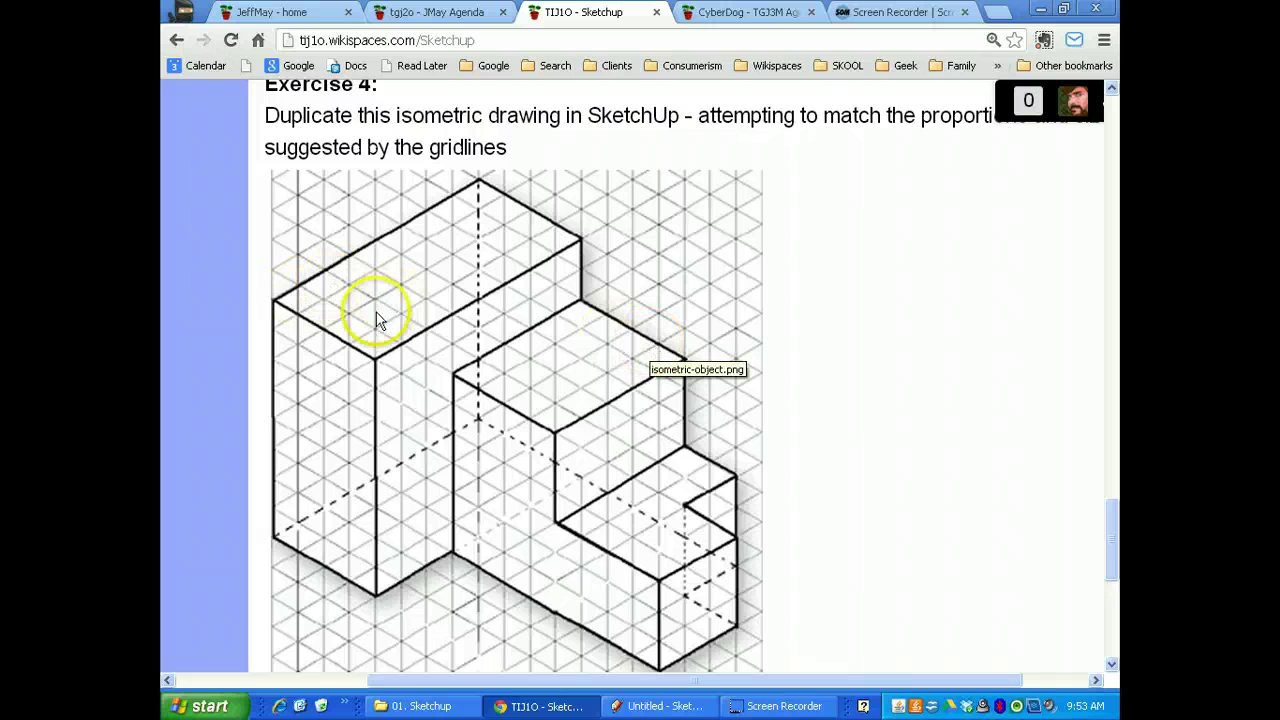
key(alt+Tab)
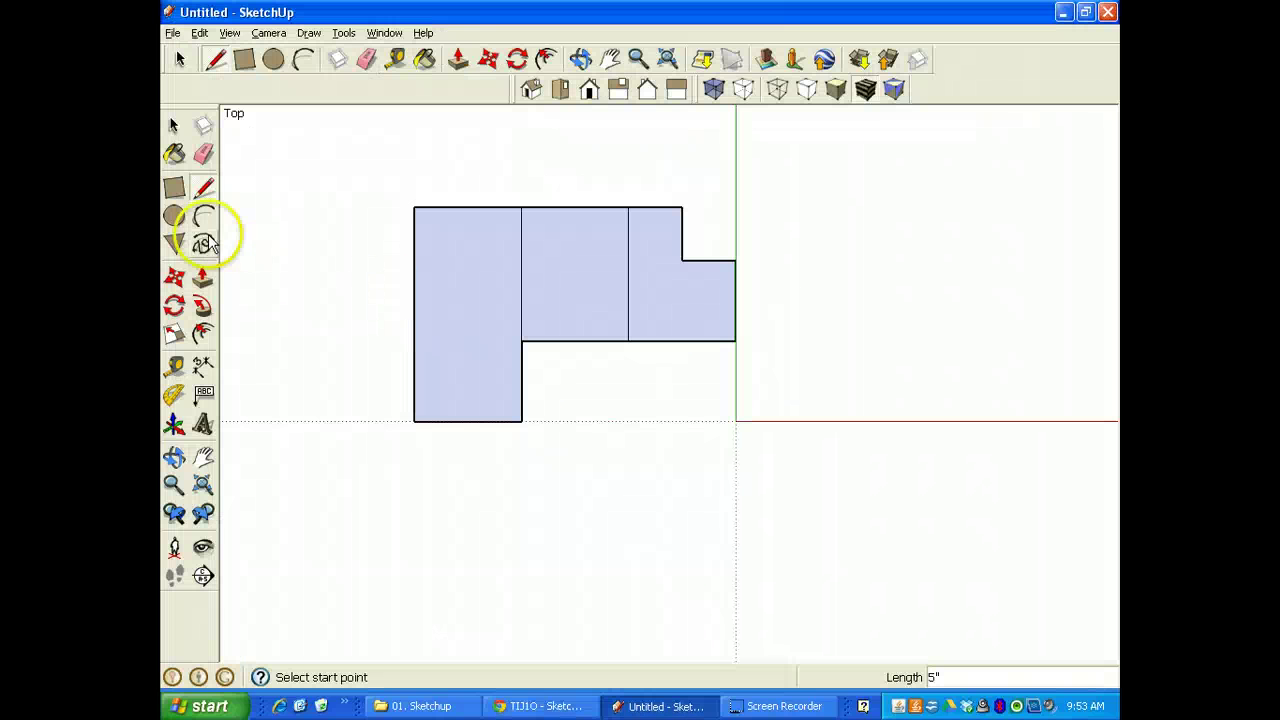
click(202, 365)
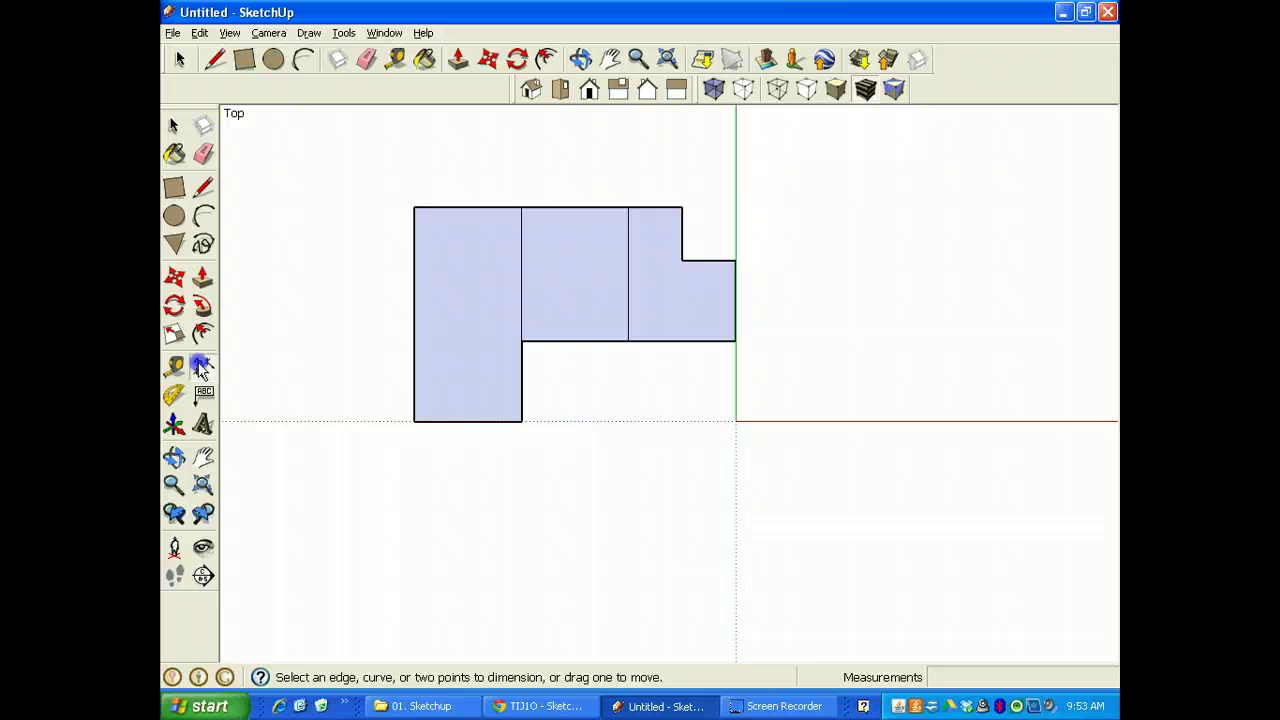
drag(414, 368, 386, 366)
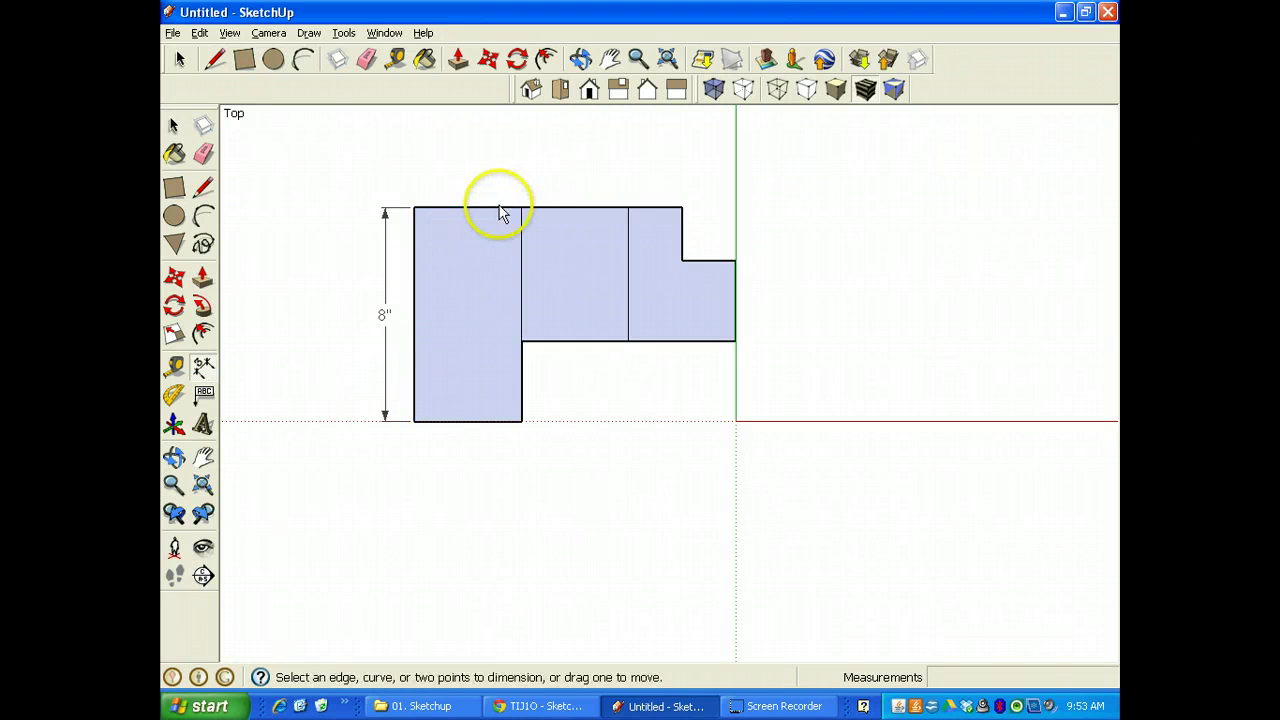
drag(503, 208, 505, 180)
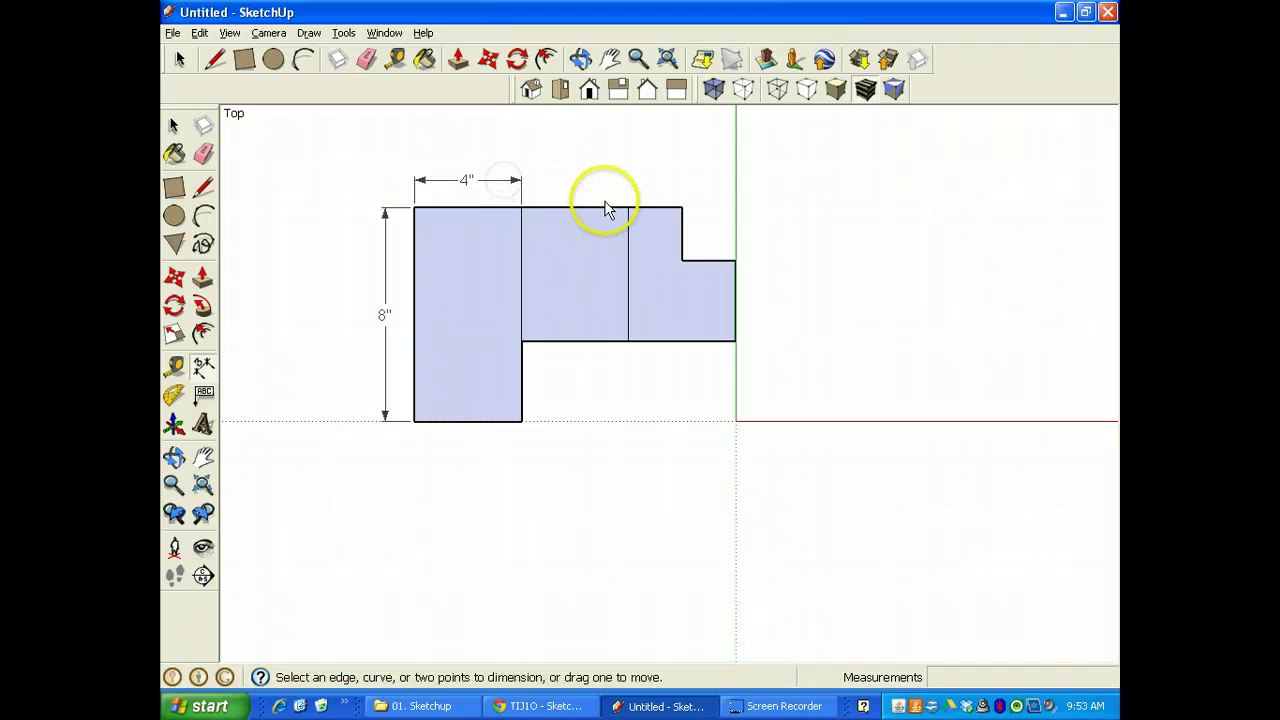
drag(605, 213, 650, 180)
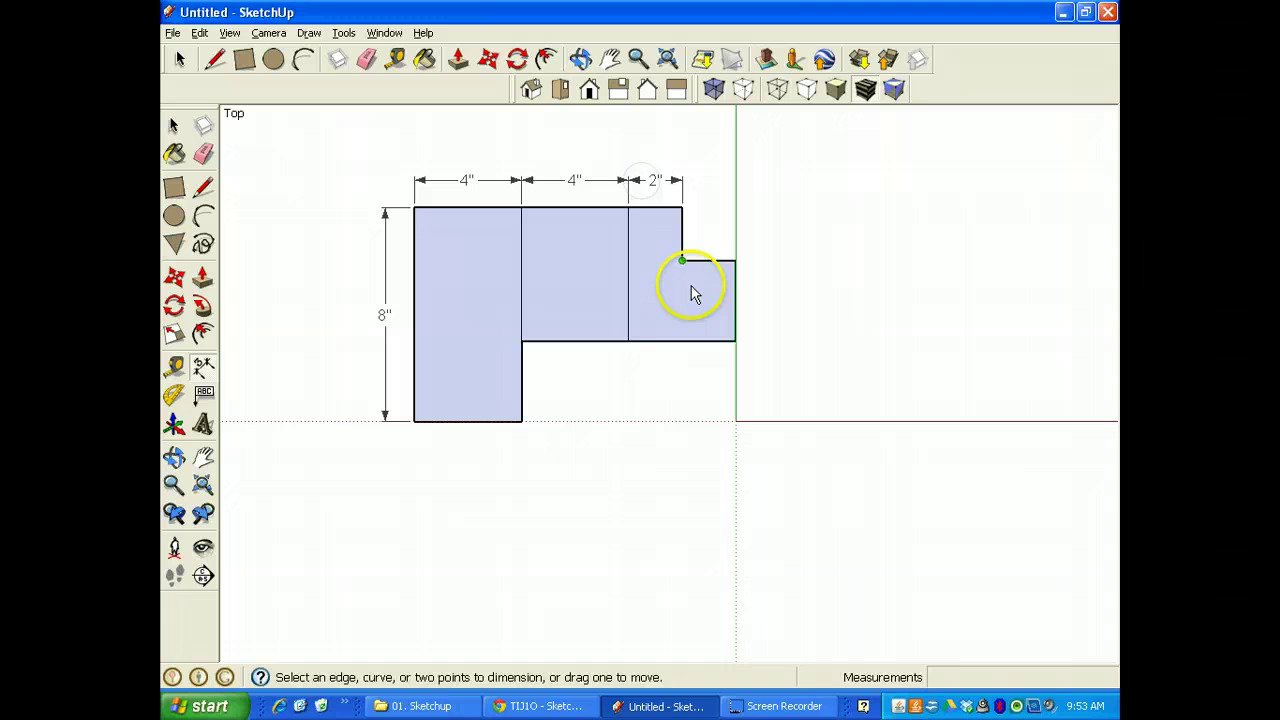
- Dimension the horizontal edge of the small corner cutout, the footprint's right edge and the short vertical edge of the large notch
drag(728, 268, 728, 252)
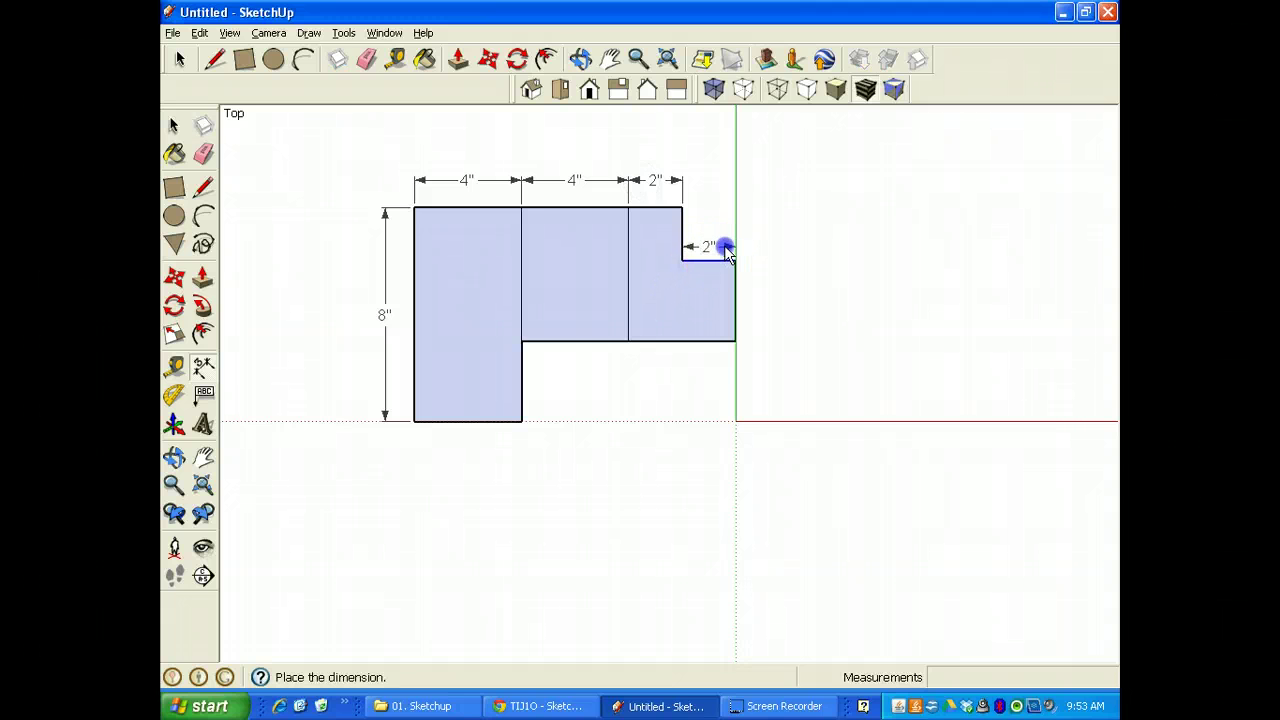
click(724, 243)
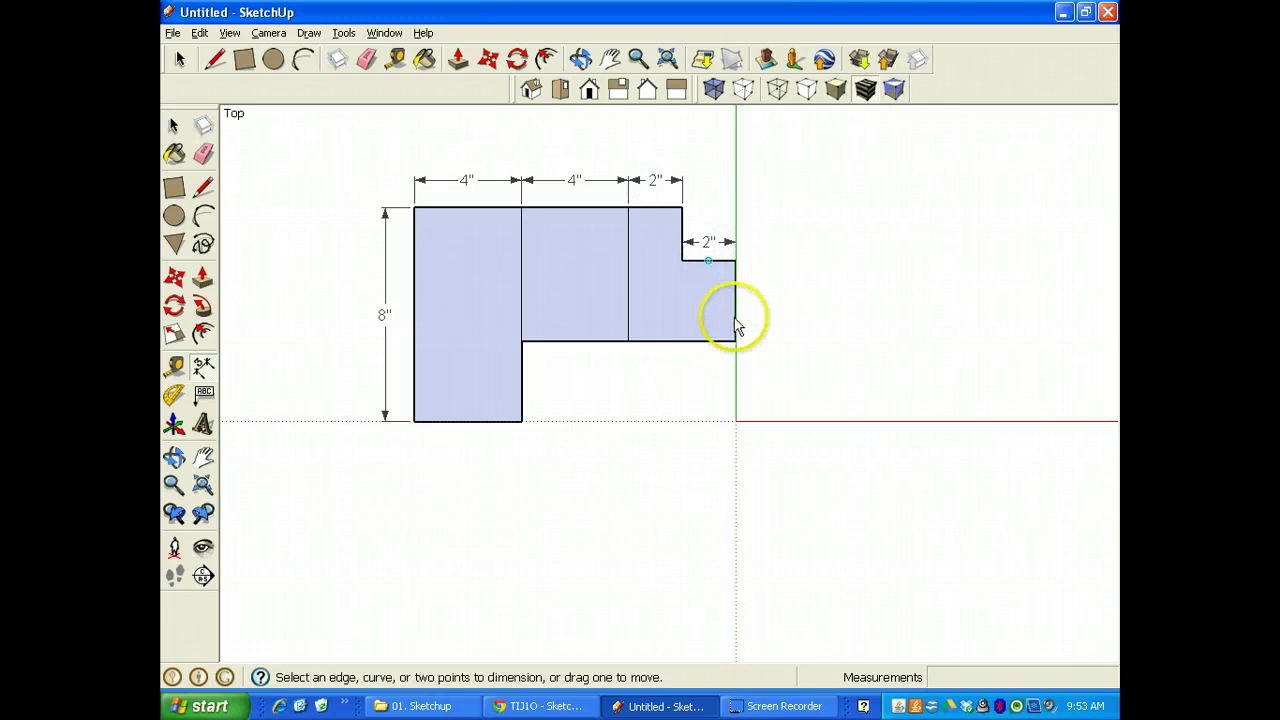
drag(737, 323, 757, 327)
click(575, 178)
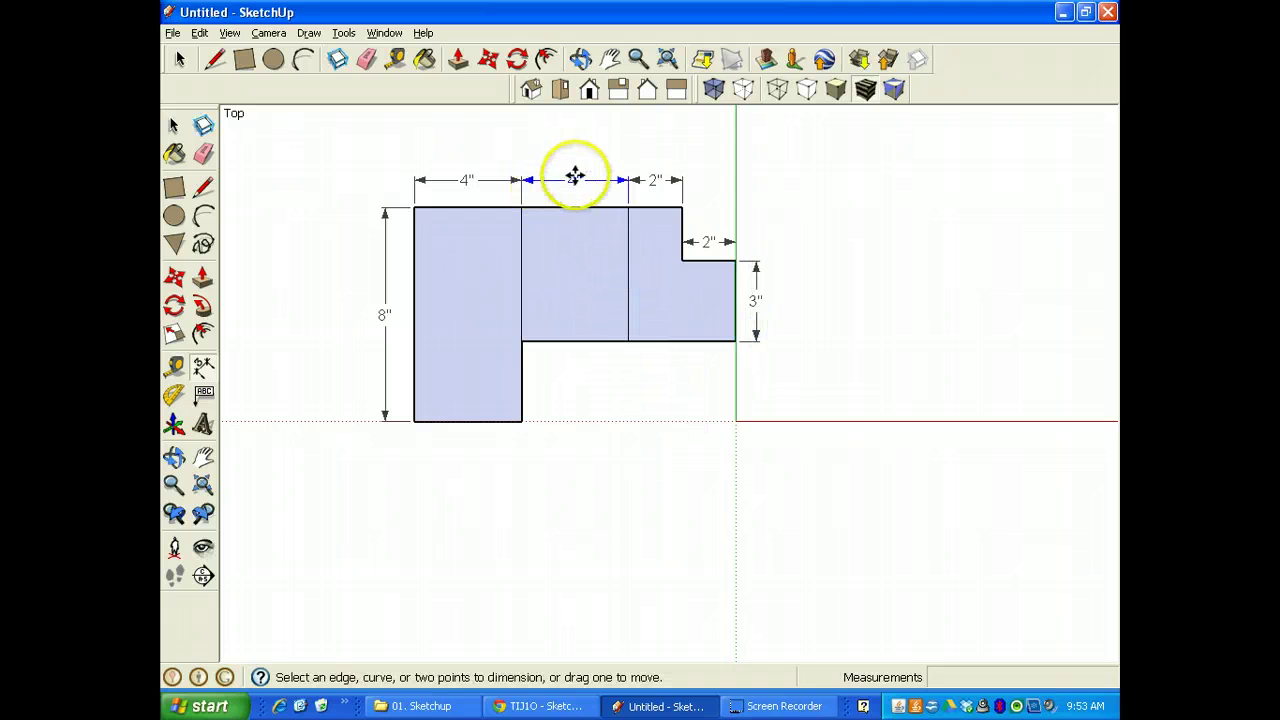
key(Escape)
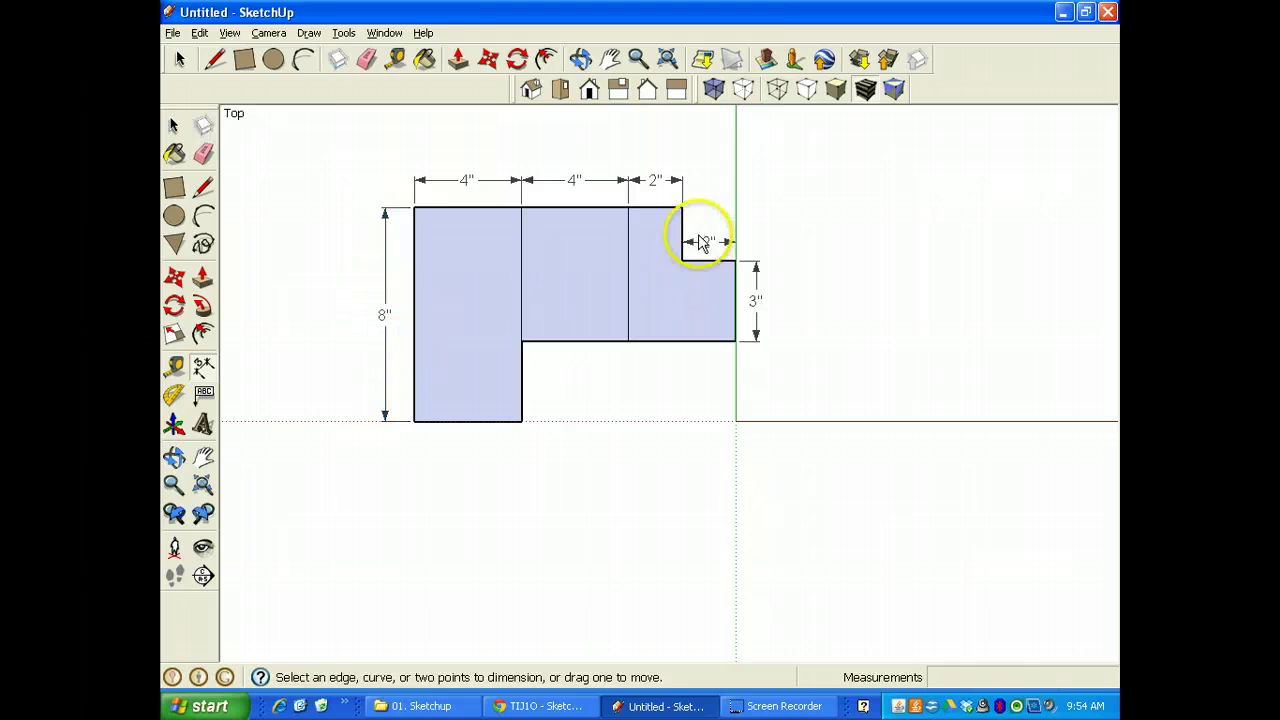
click(522, 408)
click(551, 398)
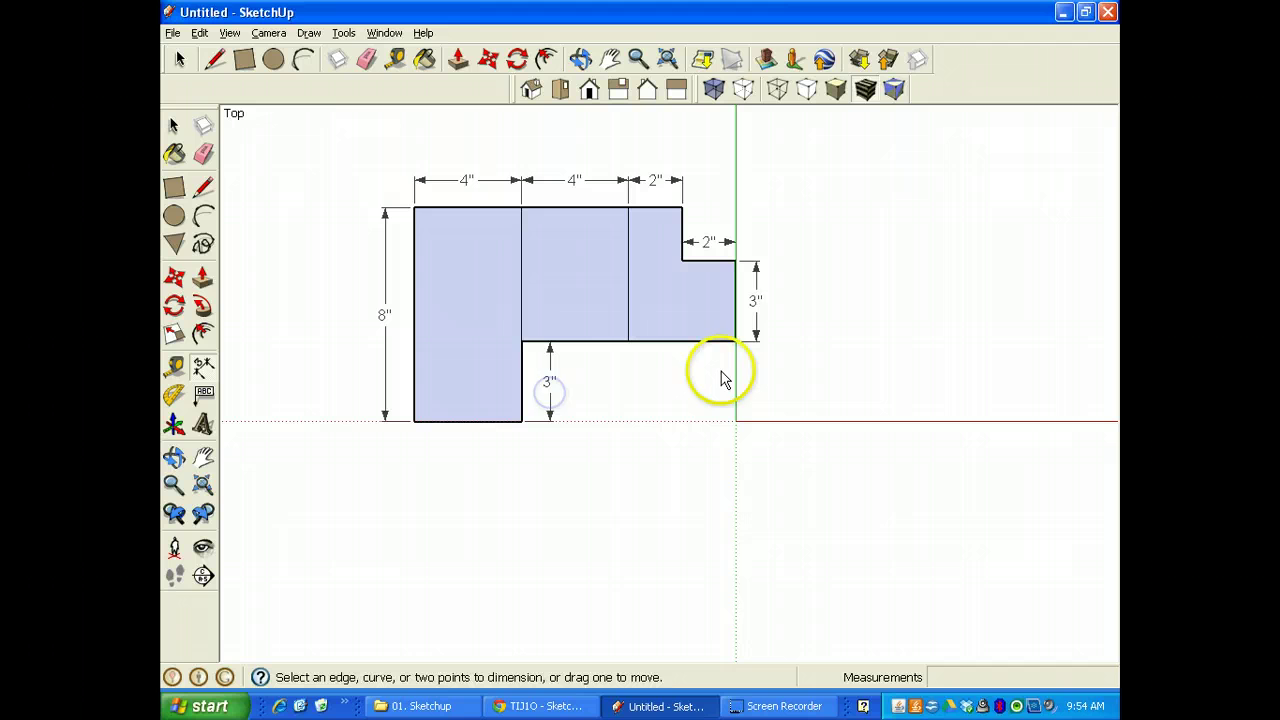
click(173, 127)
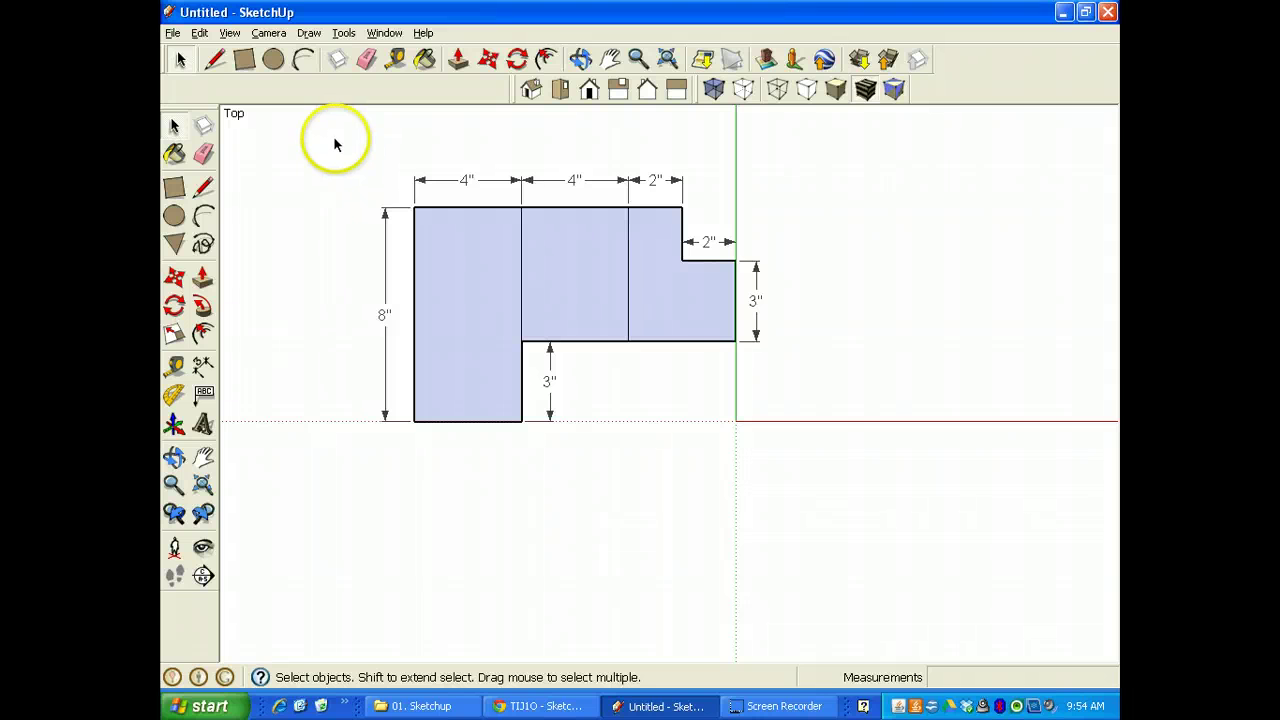
- Make a group of the whole footprint together with all its dimensions
drag(335, 142, 798, 465)
right_click(547, 296)
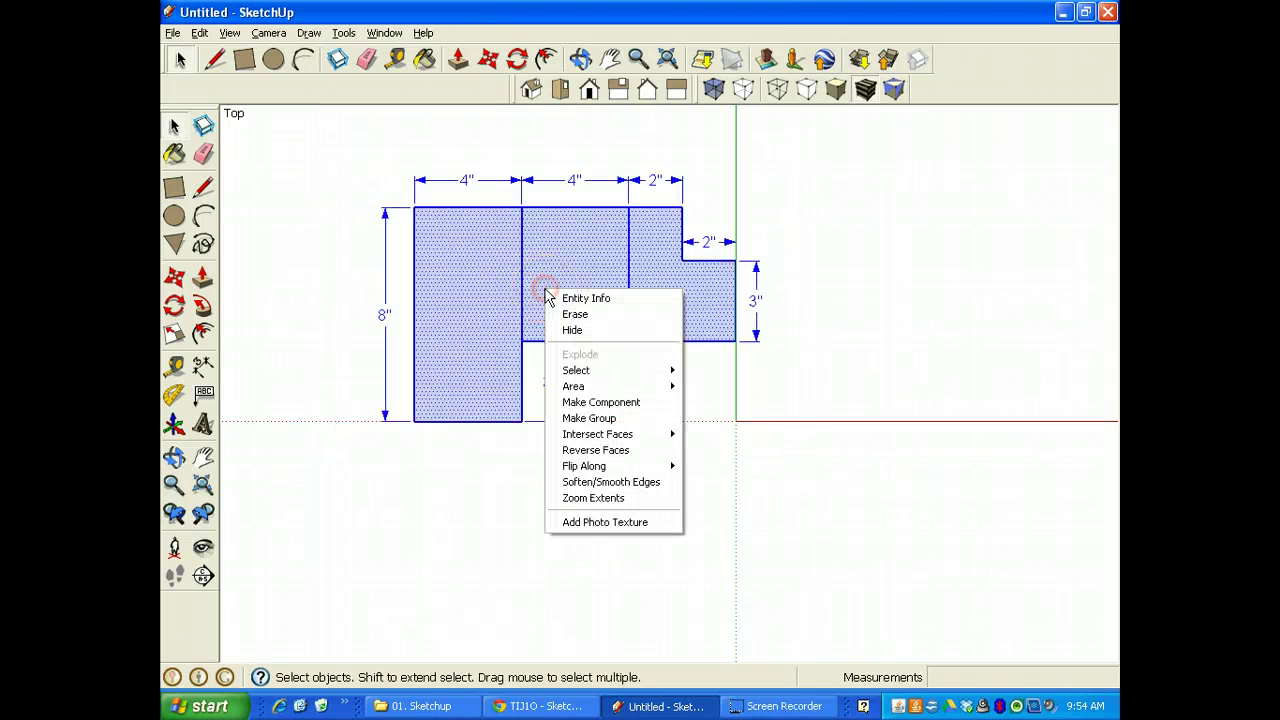
click(606, 416)
click(549, 343)
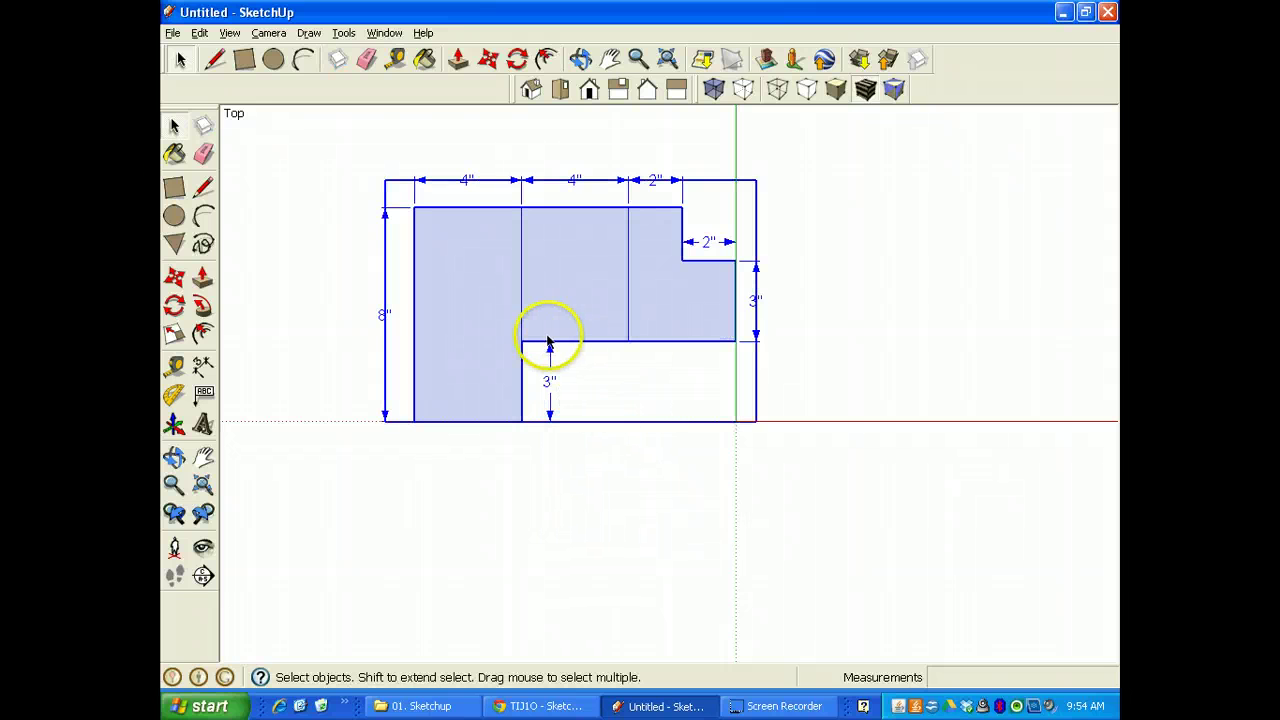
- Move the footprint group about 1.5 inches diagonally up and to the left, clear of the axes, and deselect it
key(m)
click(735, 341)
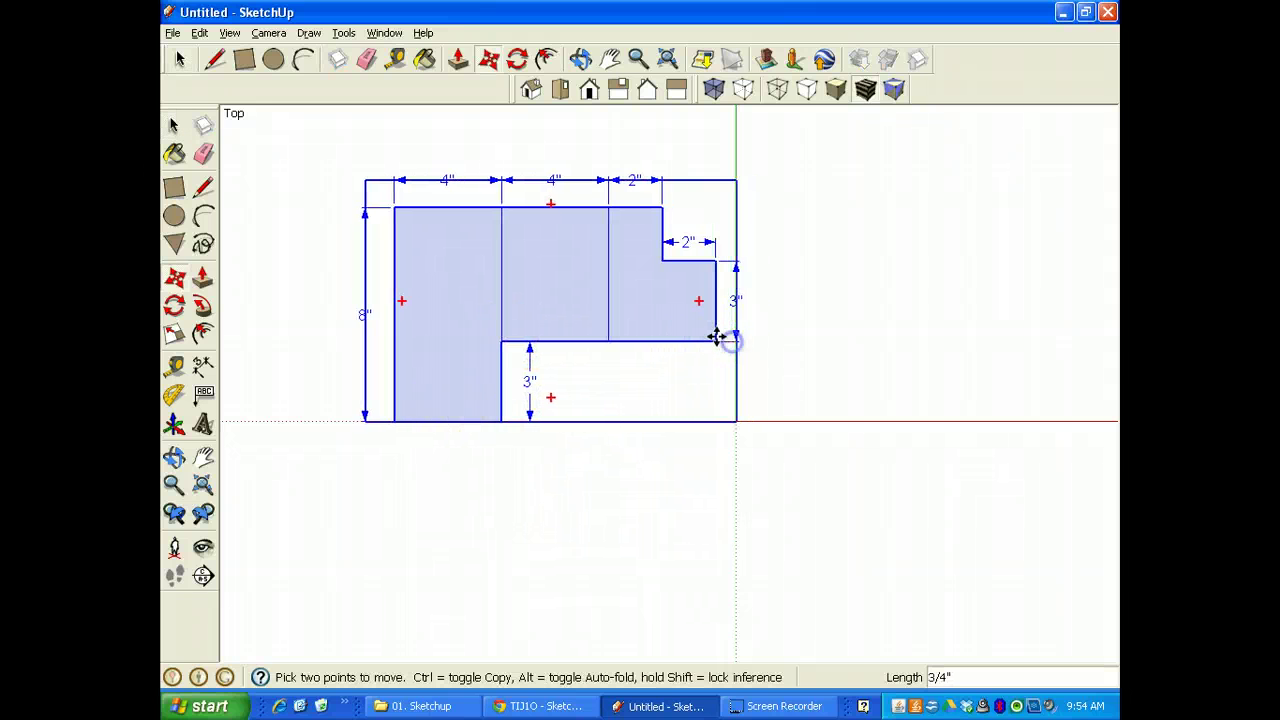
click(705, 320)
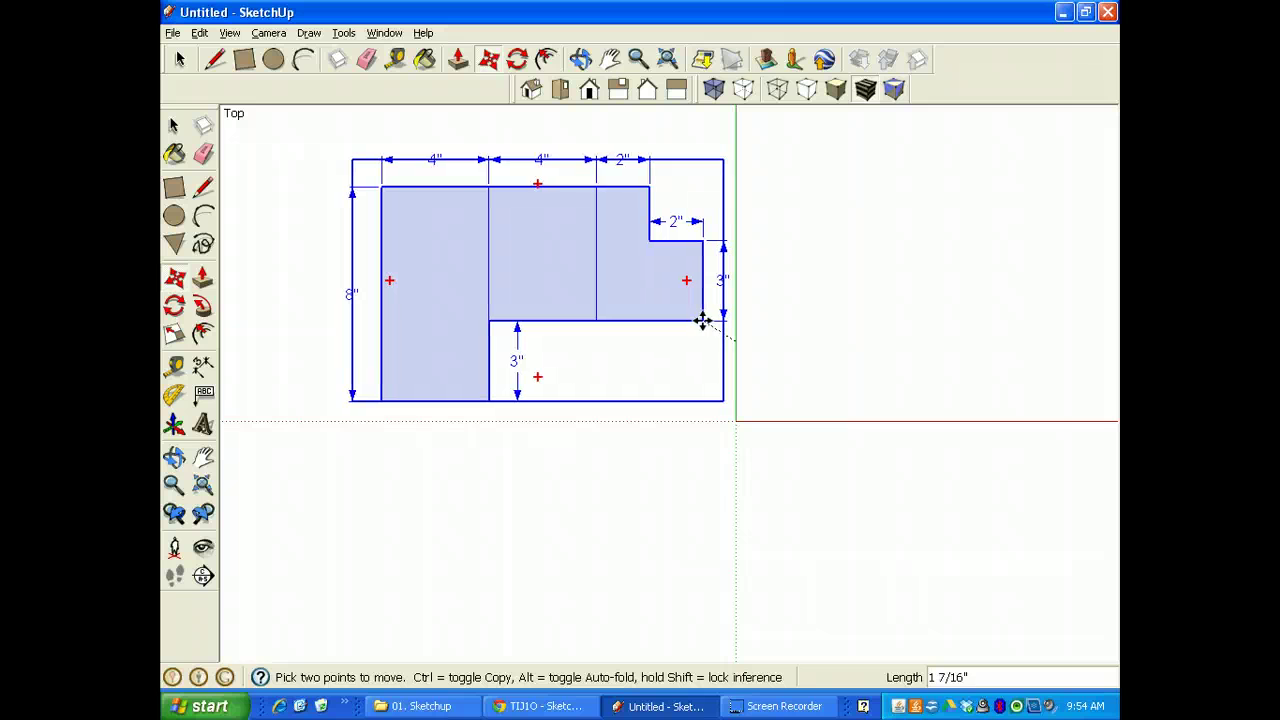
click(702, 317)
key(space)
click(757, 433)
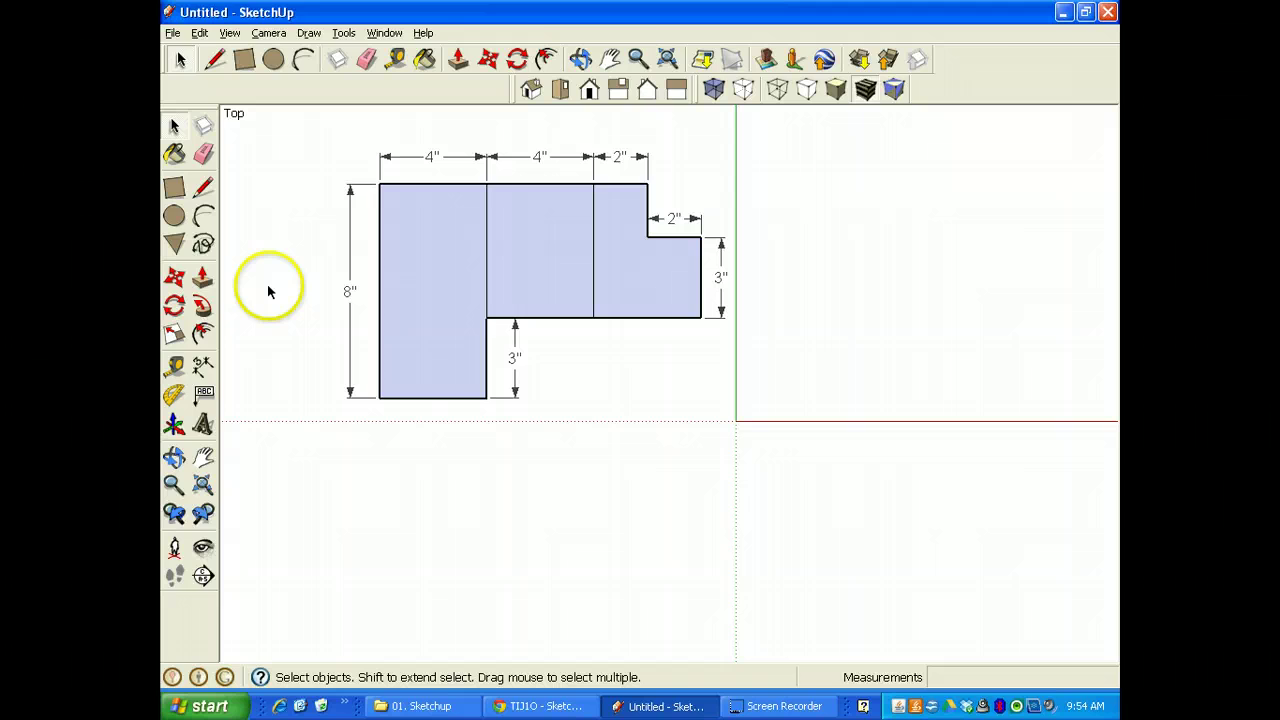
- Check the reference drawing in the browser, and draw a 4-inch horizontal line below the footprint, starting in line with its left edge
key(alt+Tab)
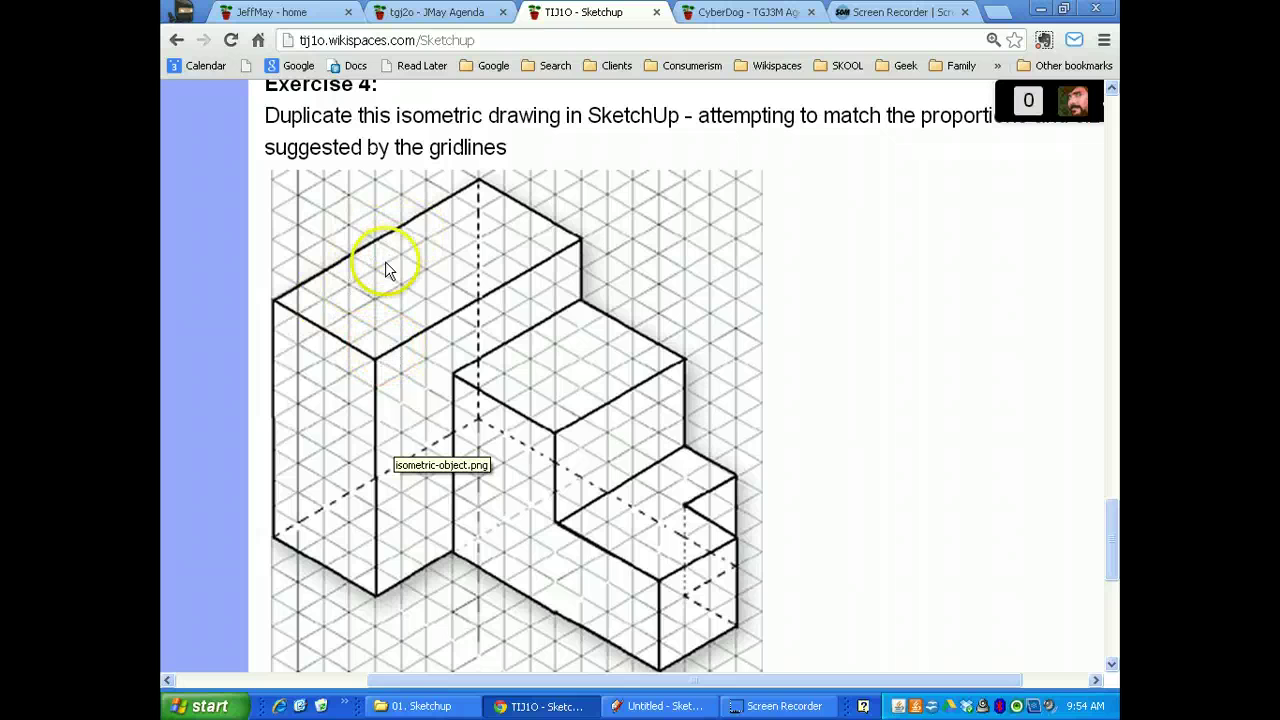
key(alt+Tab)
click(203, 187)
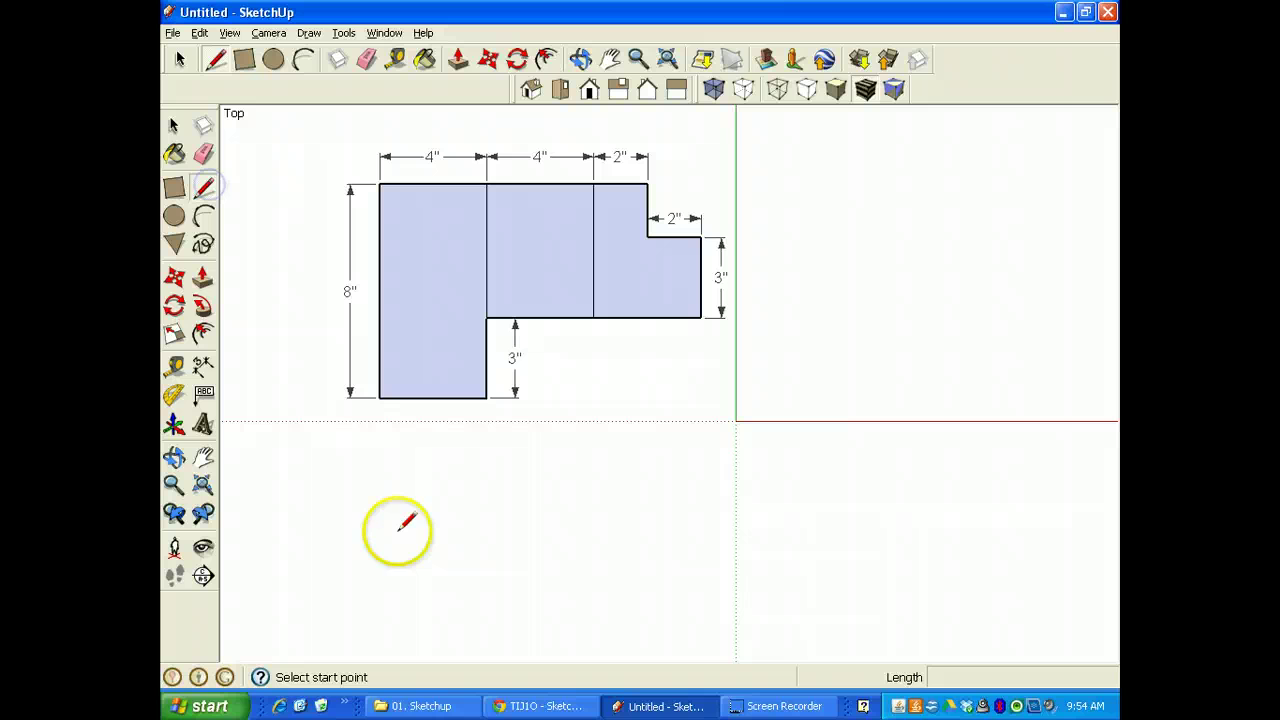
click(380, 462)
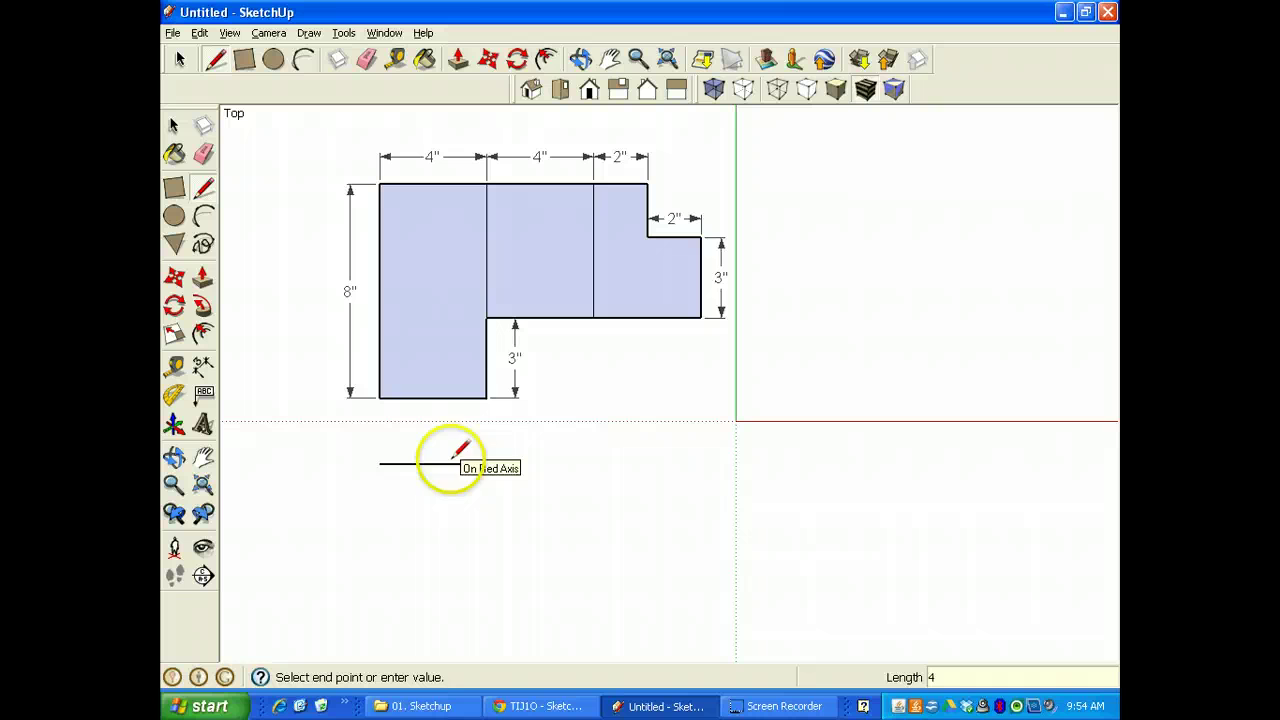
text(4)
key(Return)
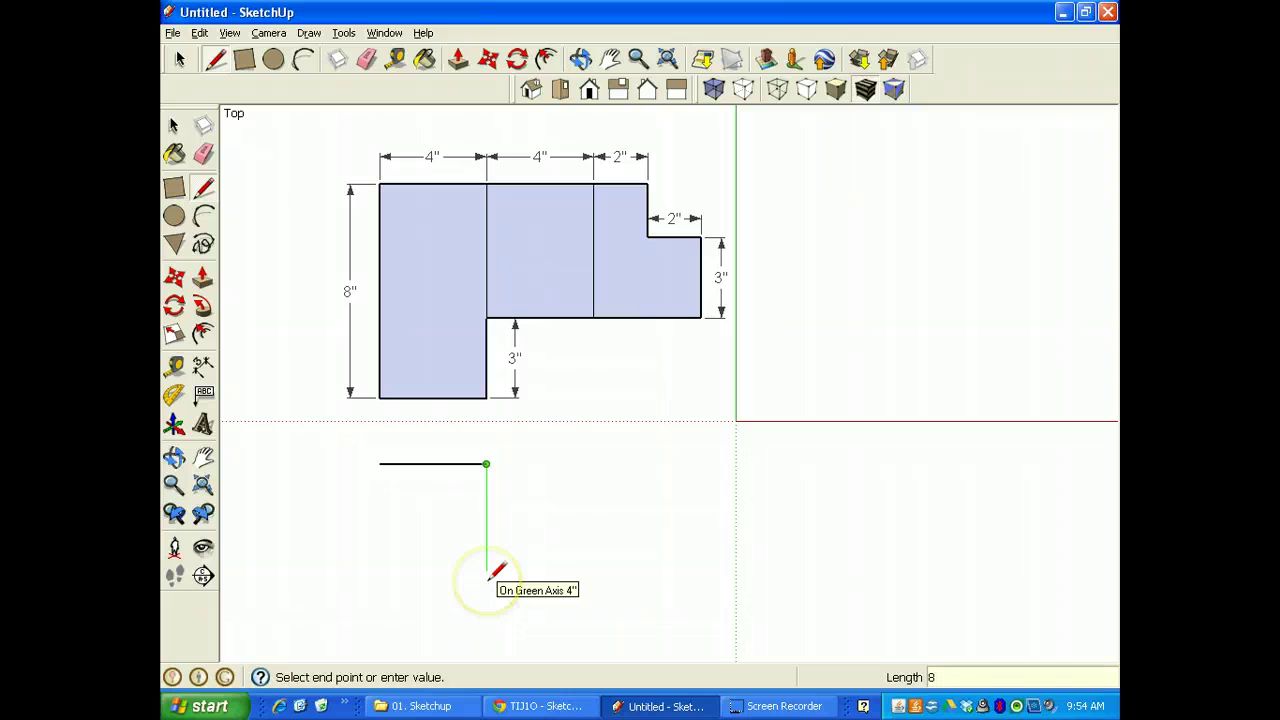
- Complete the line into a front-view rectangle 4 inches wide and 8 inches high, extending downward
scroll(488, 582, down, 1)
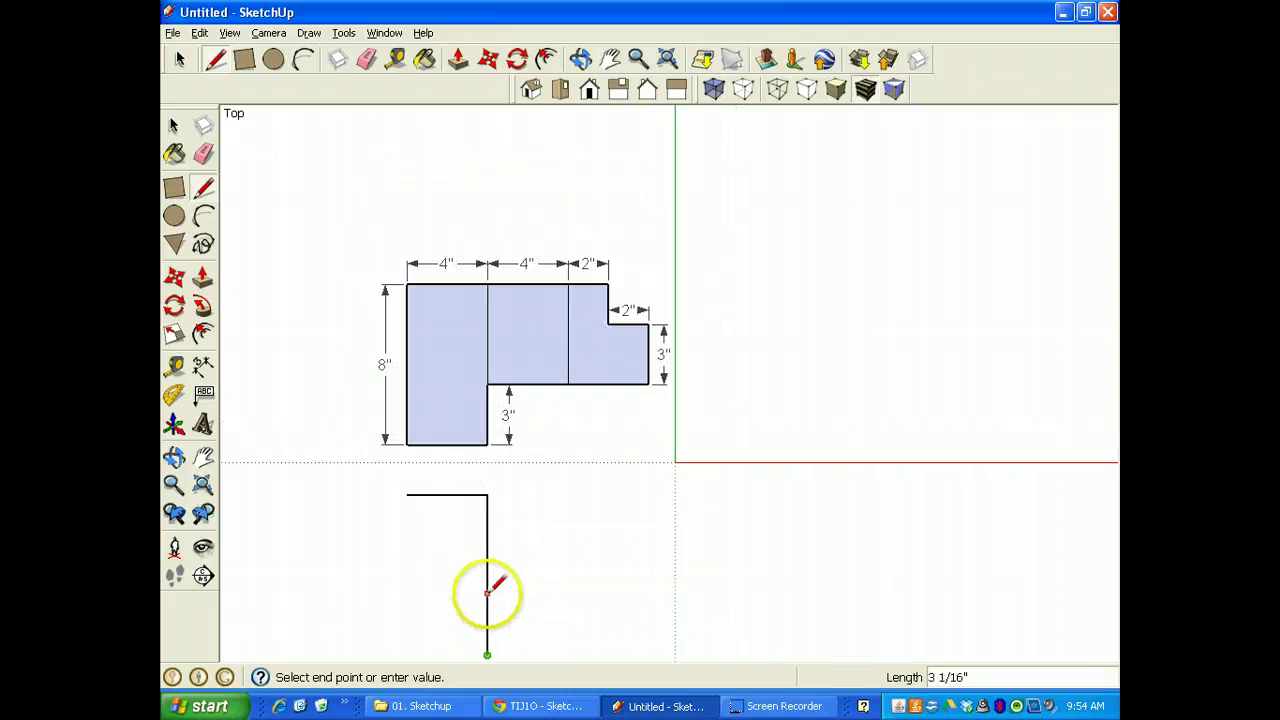
scroll(480, 630, down, 1)
scroll(470, 640, down, 1)
scroll(503, 480, up, 2)
scroll(503, 435, down, 2)
scroll(435, 645, up, 2)
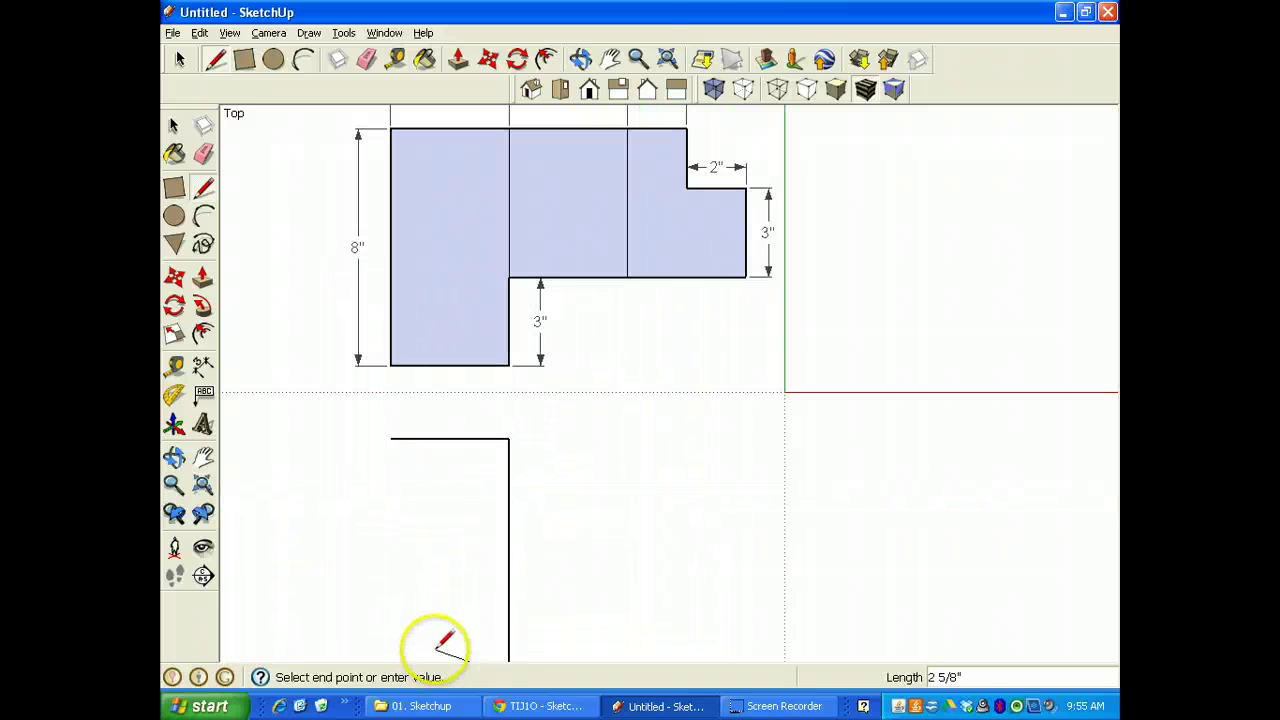
scroll(483, 508, down, 2)
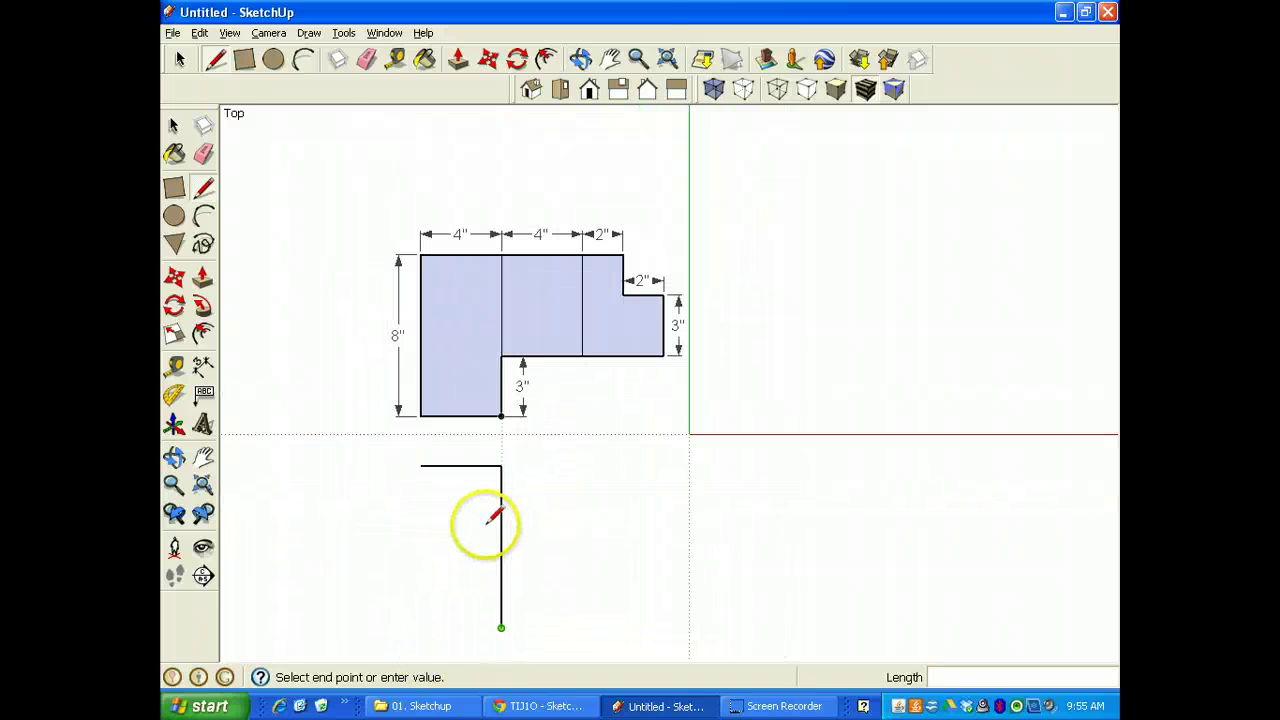
click(421, 628)
click(421, 465)
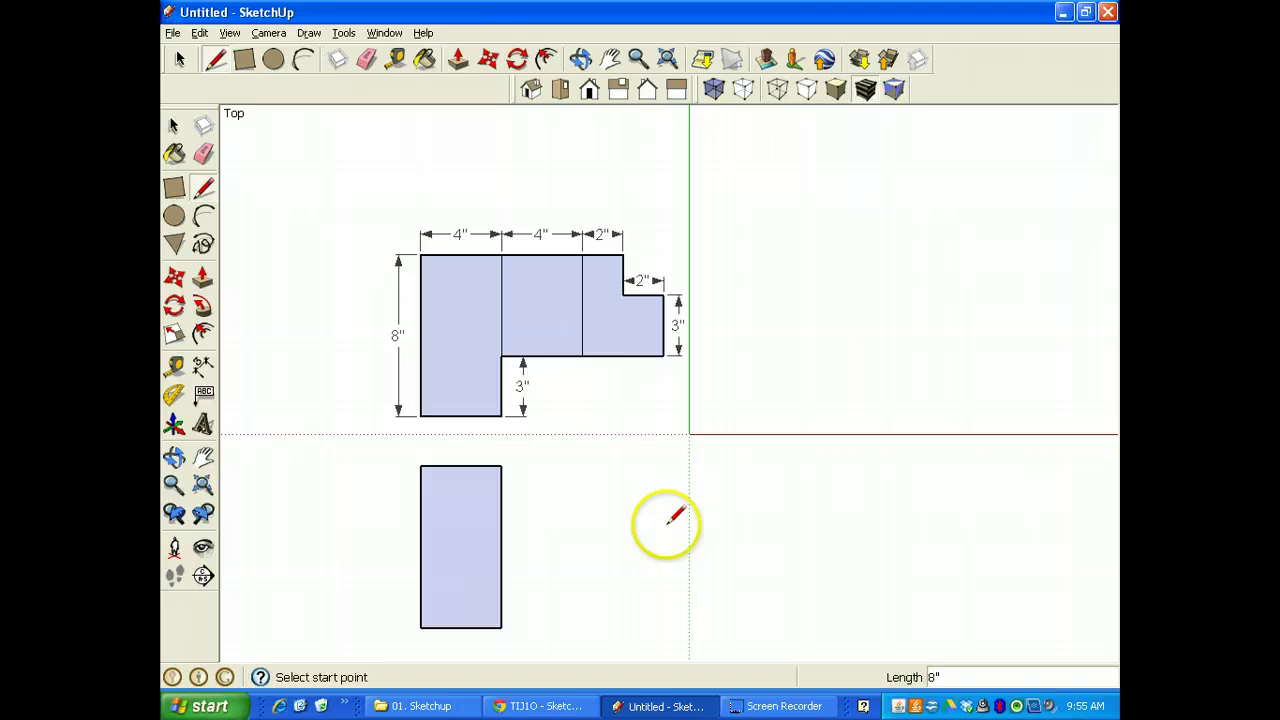
- Compare with the reference drawing, and add an 8-inch-wide, 6-inch-high rectangle to the front view's right side, sharing its base line
key(alt+Tab)
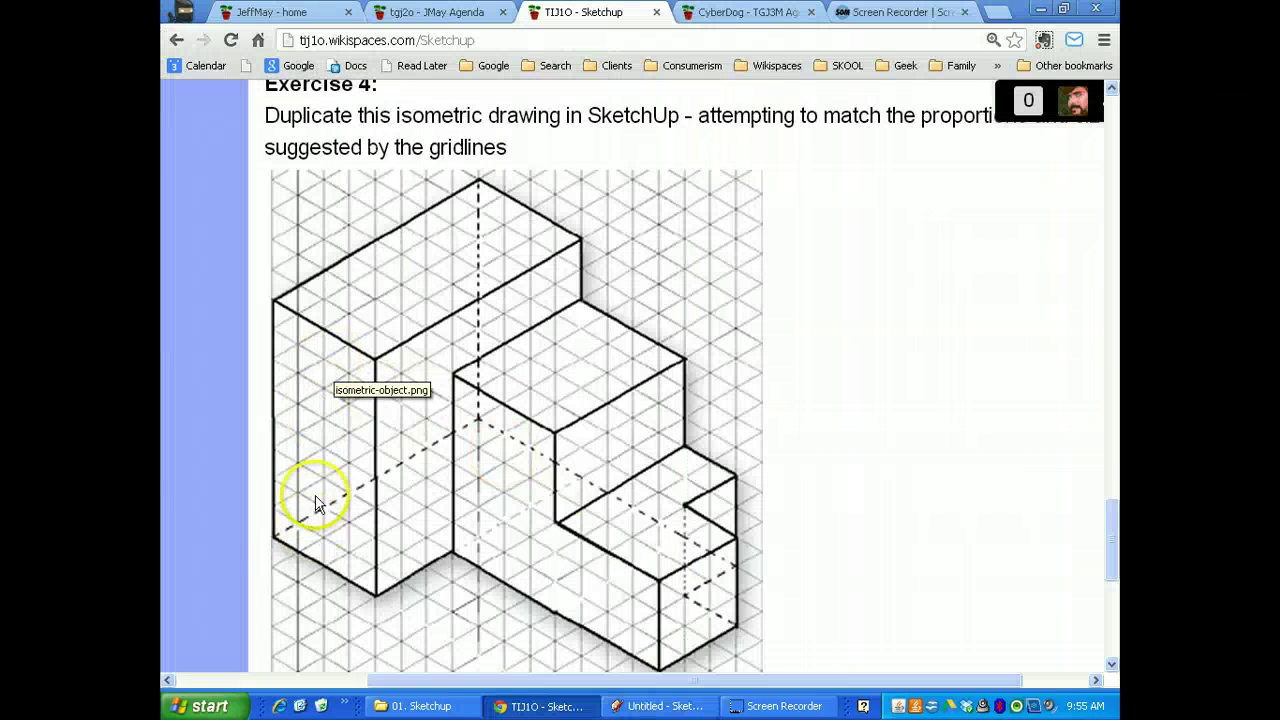
key(alt+Tab)
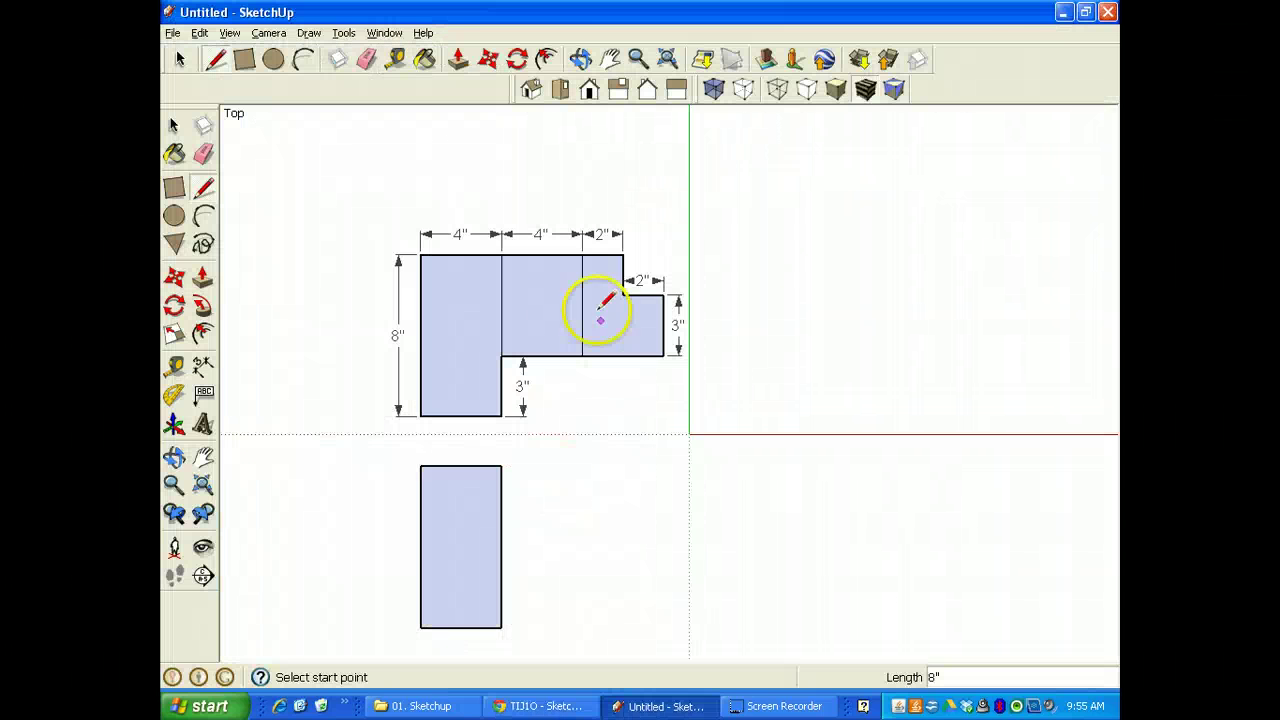
key(alt+Tab)
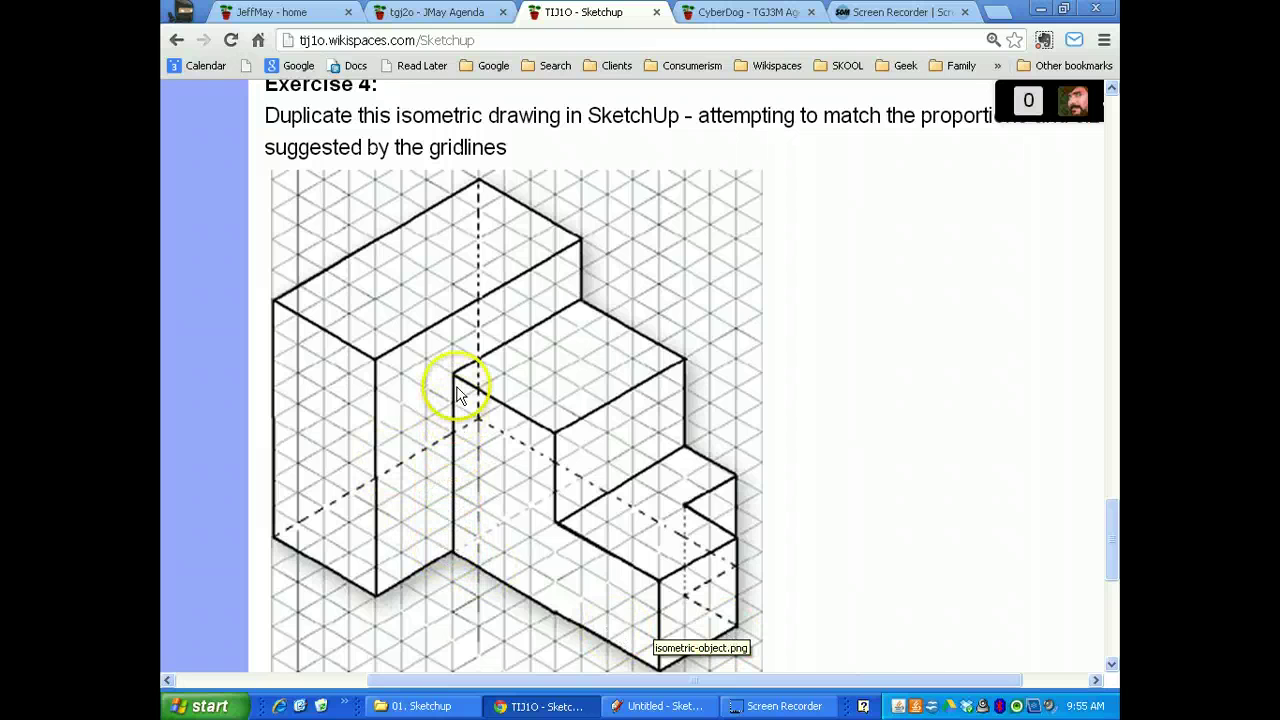
key(alt+Tab)
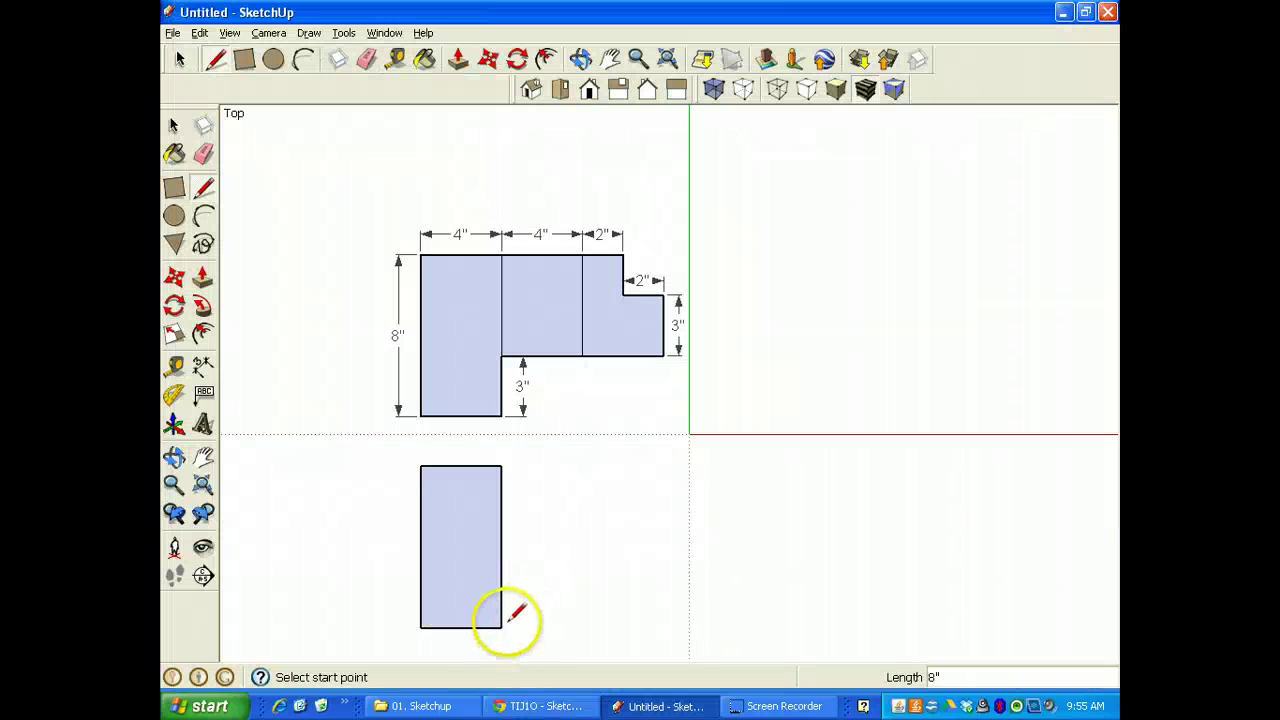
click(502, 627)
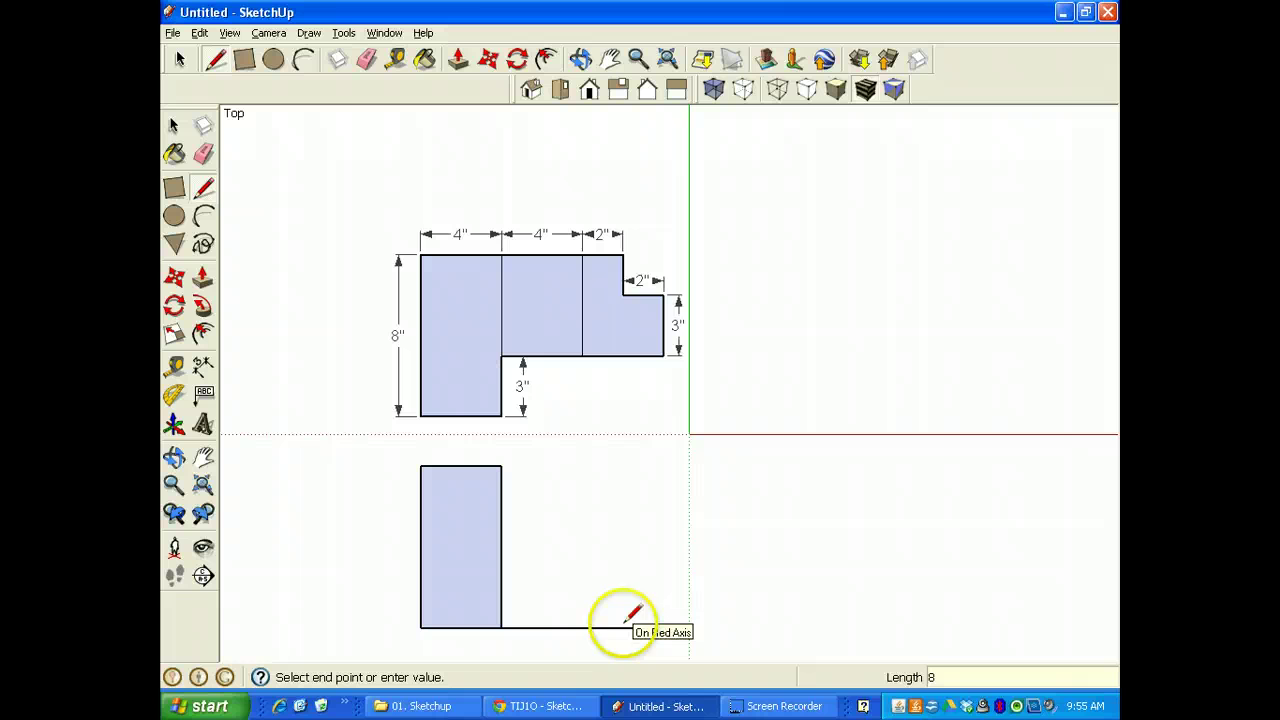
key(Return)
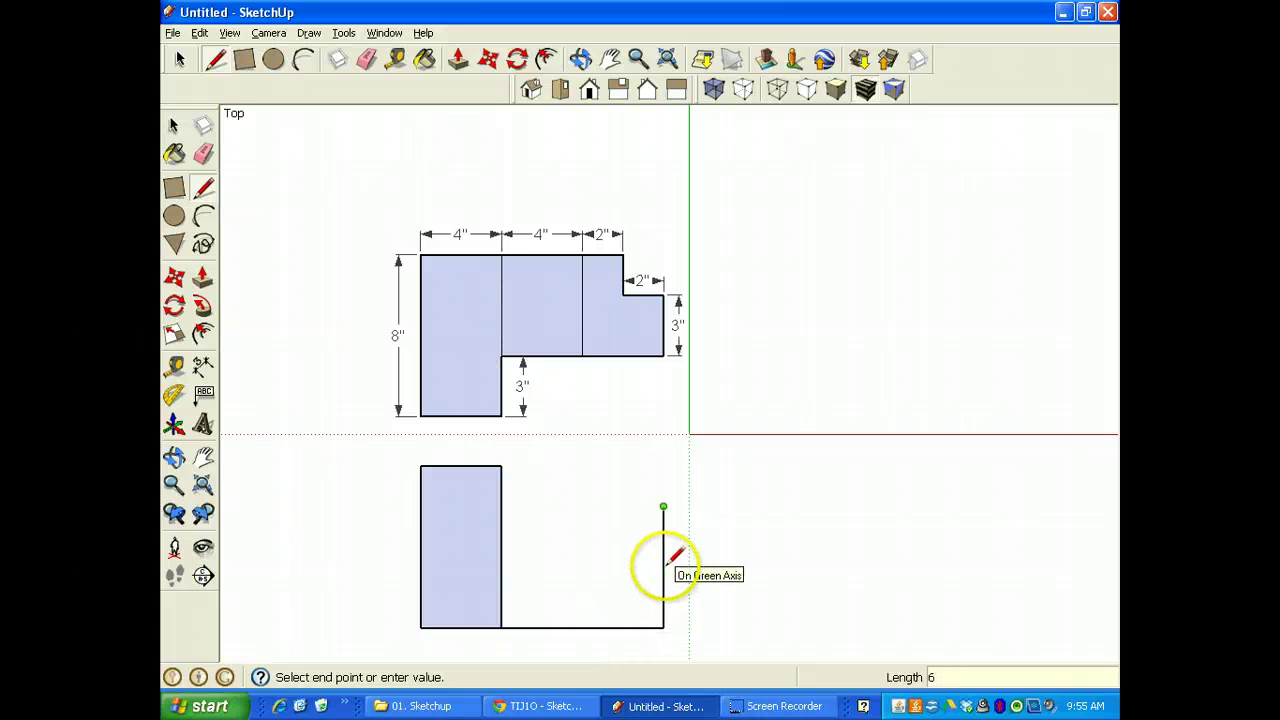
key(Return)
click(502, 507)
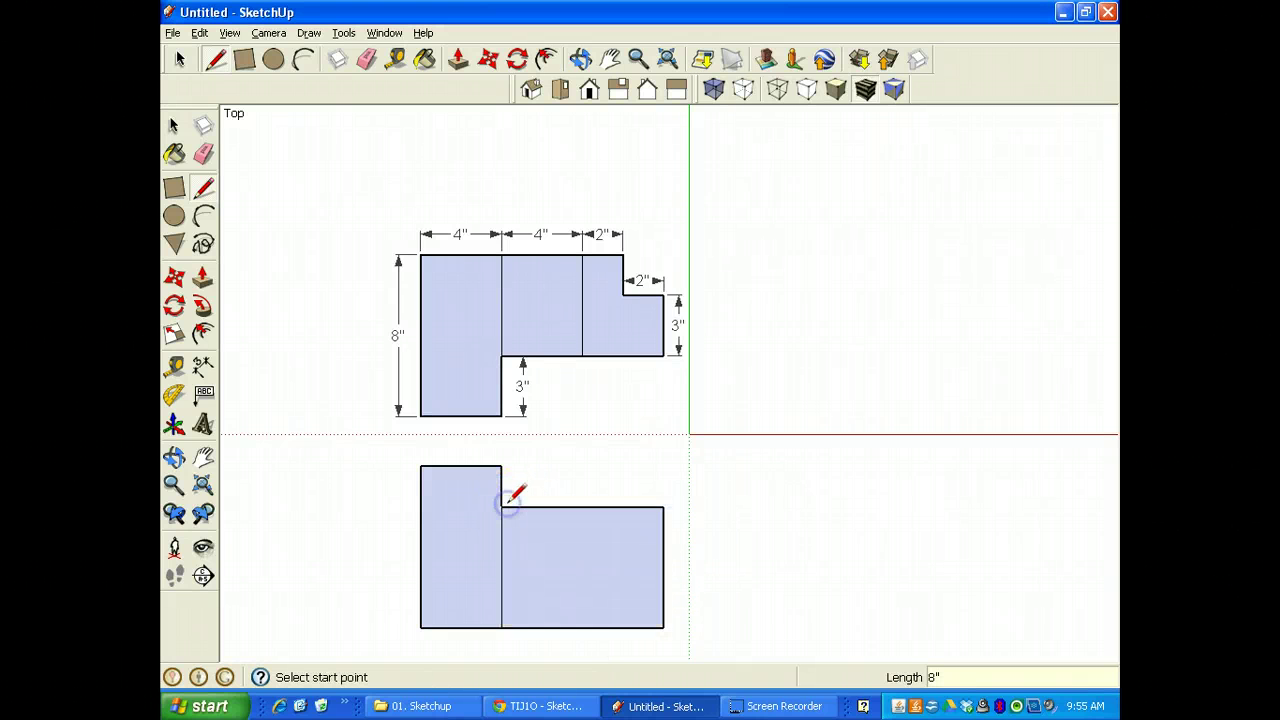
- Check the step heights in the reference drawing, and place a horizontal guide 3 inches above the front view's bottom edge
key(alt+Tab)
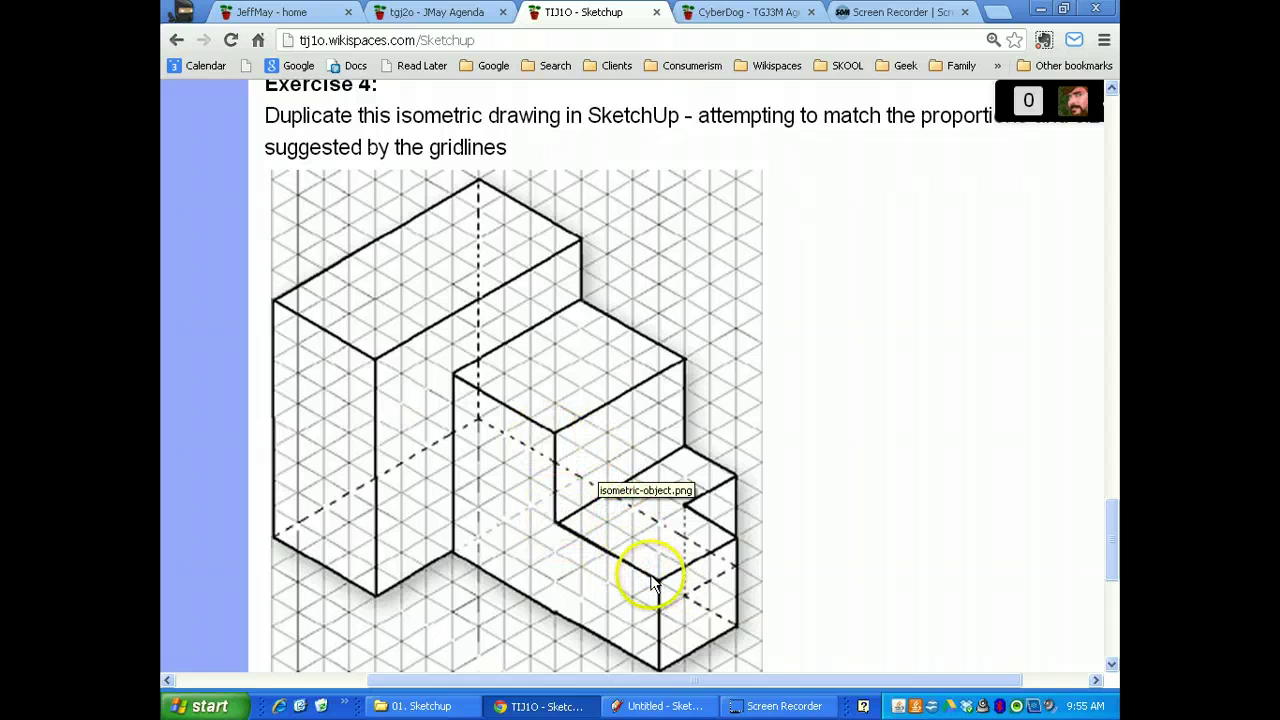
key(alt+Tab)
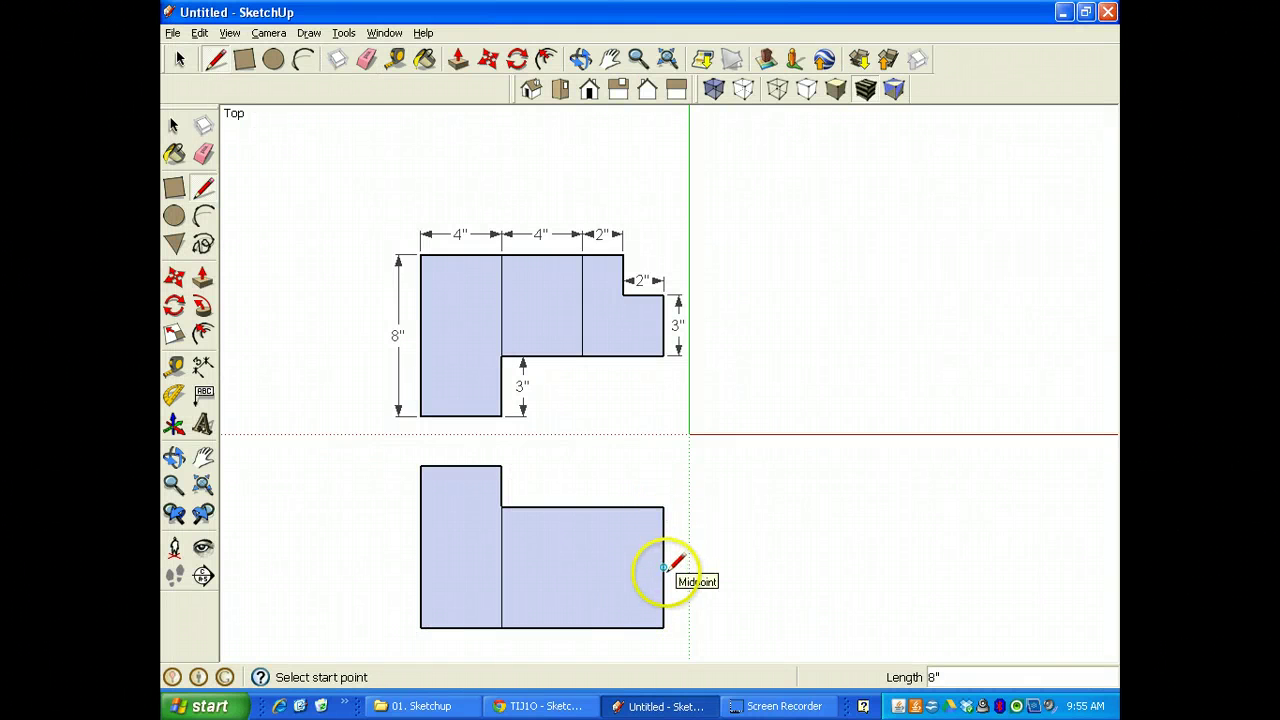
key(alt+Tab)
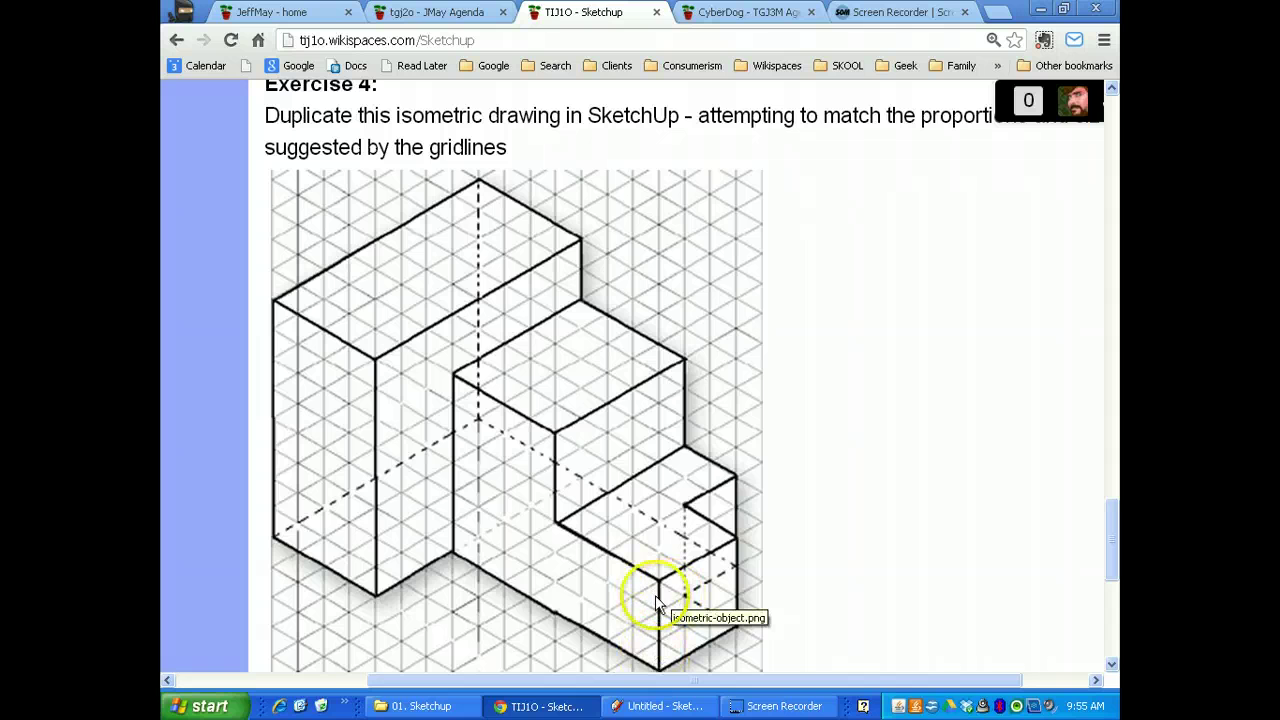
key(alt+Tab)
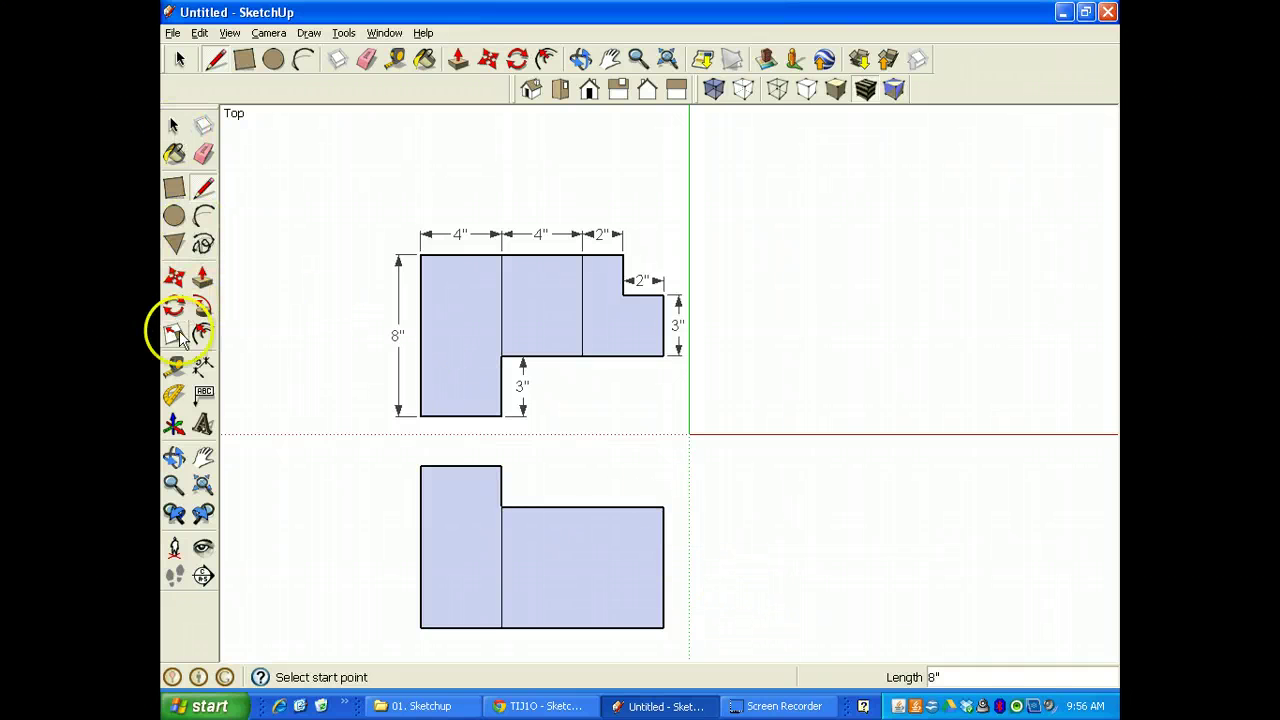
click(174, 367)
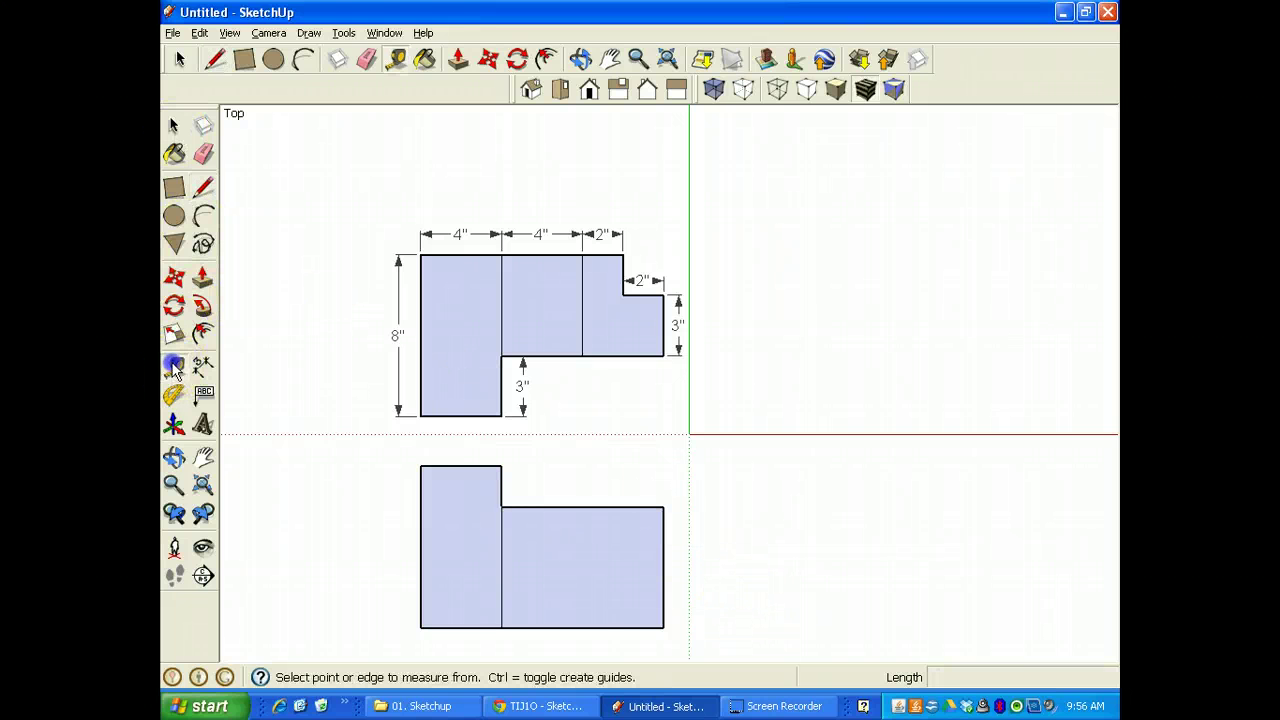
click(548, 616)
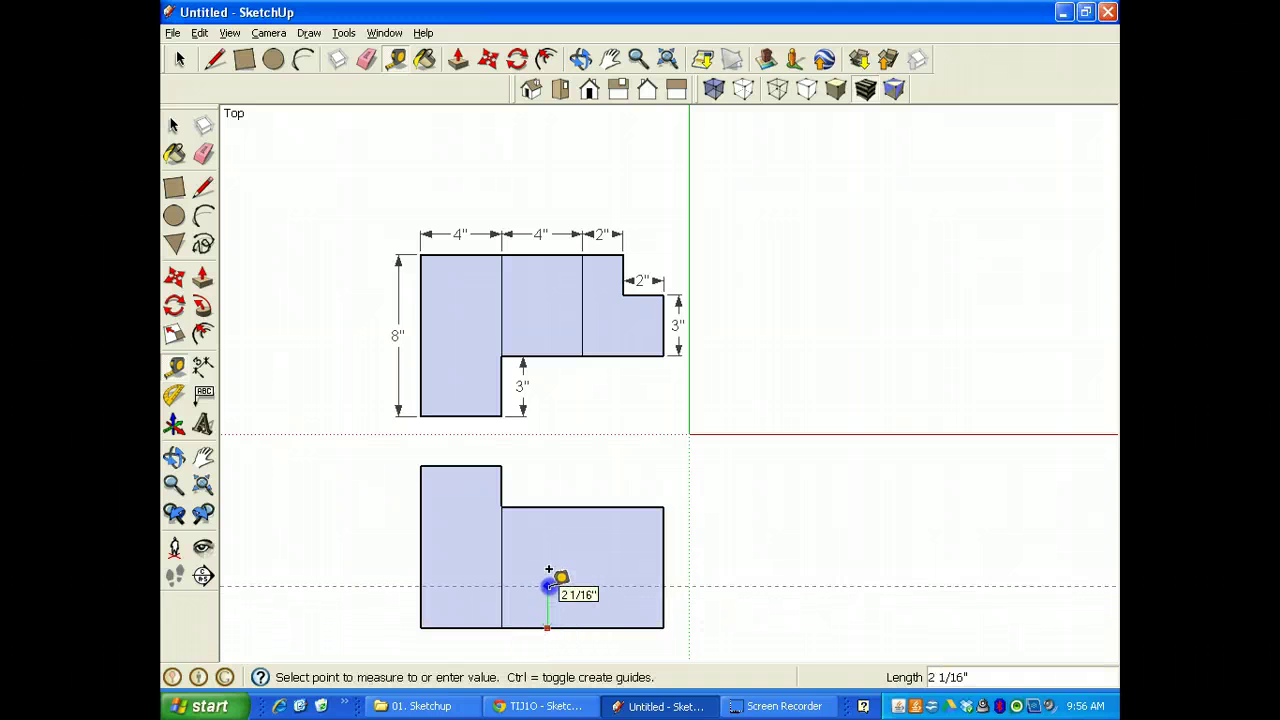
click(549, 584)
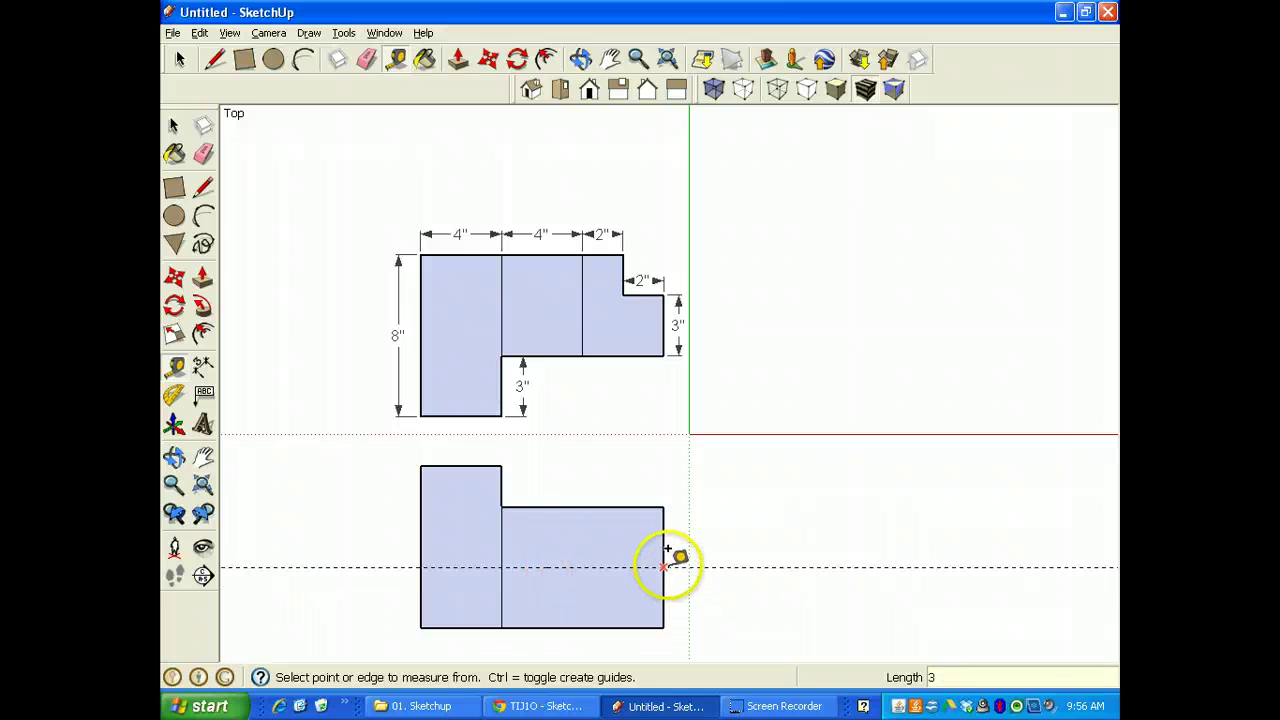
- Draw a 4-inch line inward along the guide from the front view's right edge, and a 3-inch vertical from its end to the upper edge
click(203, 186)
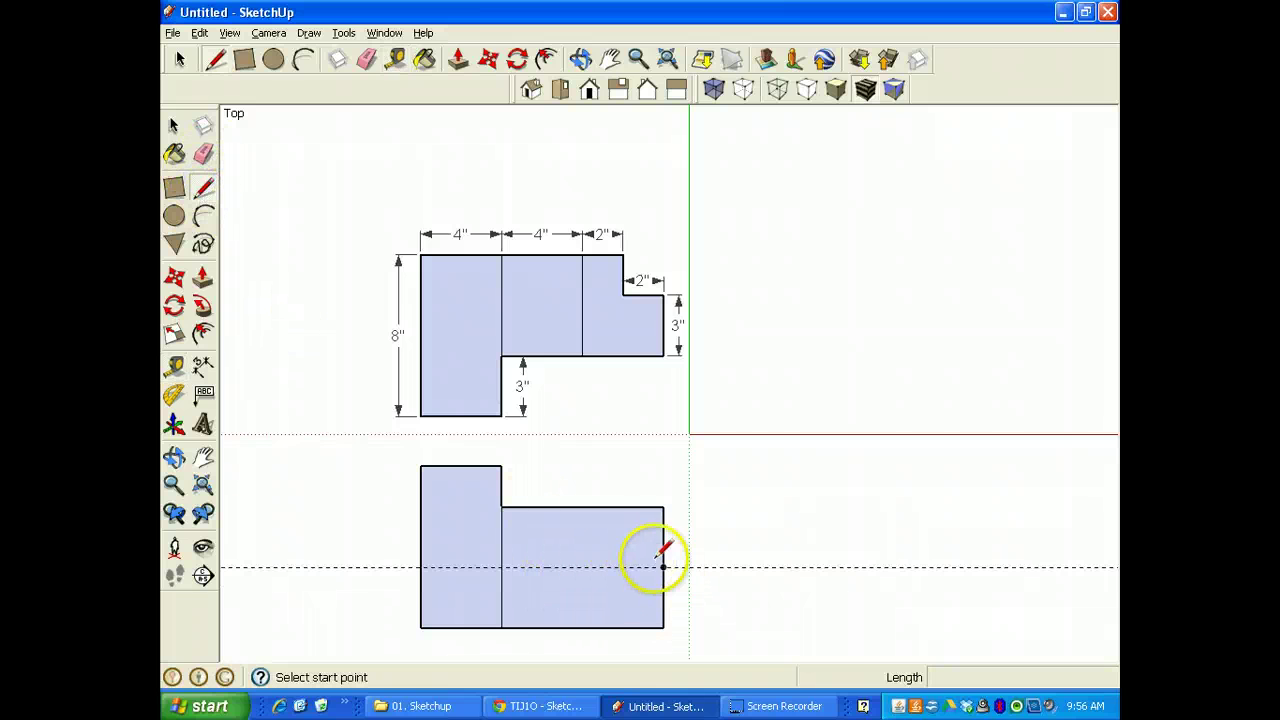
key(alt+Tab)
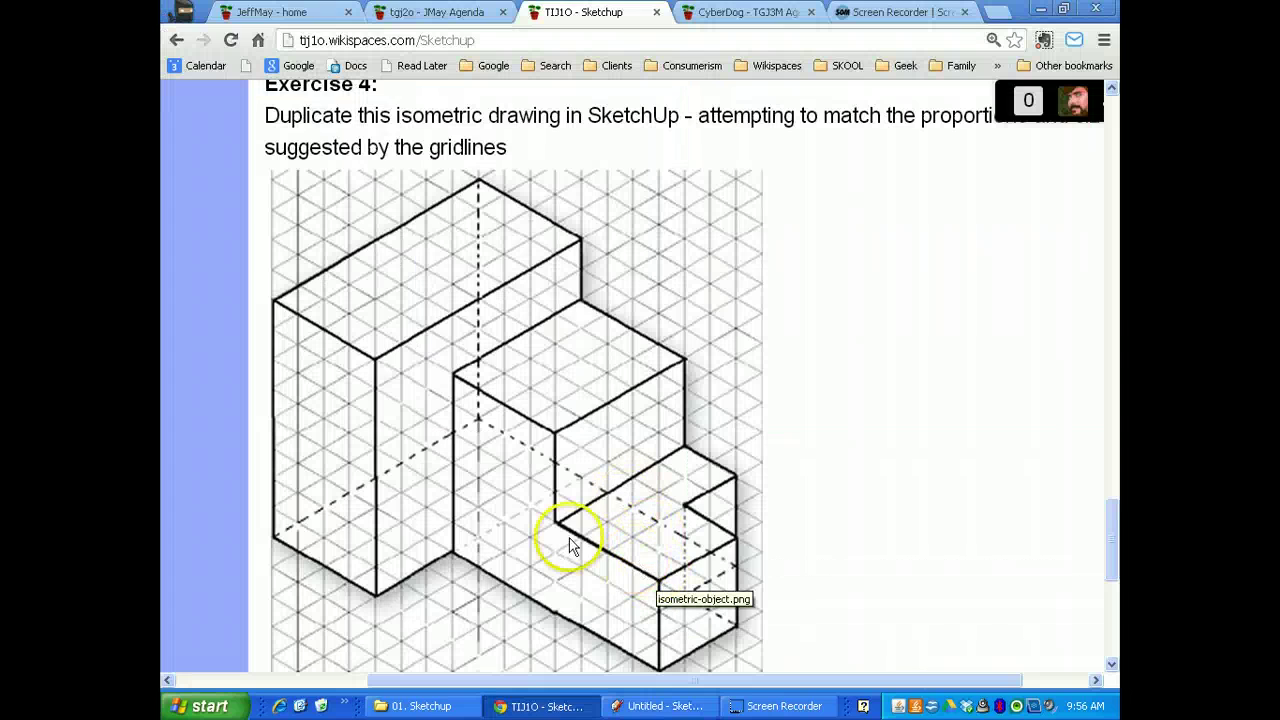
key(alt+Tab)
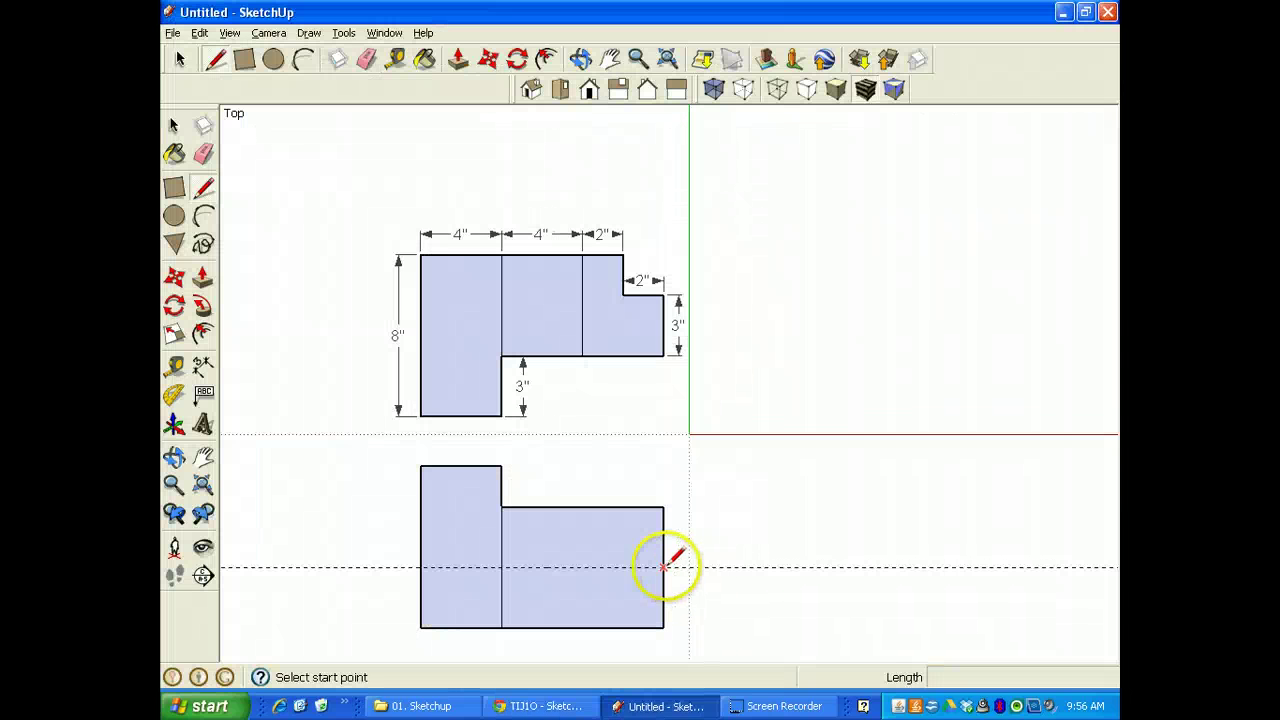
click(663, 567)
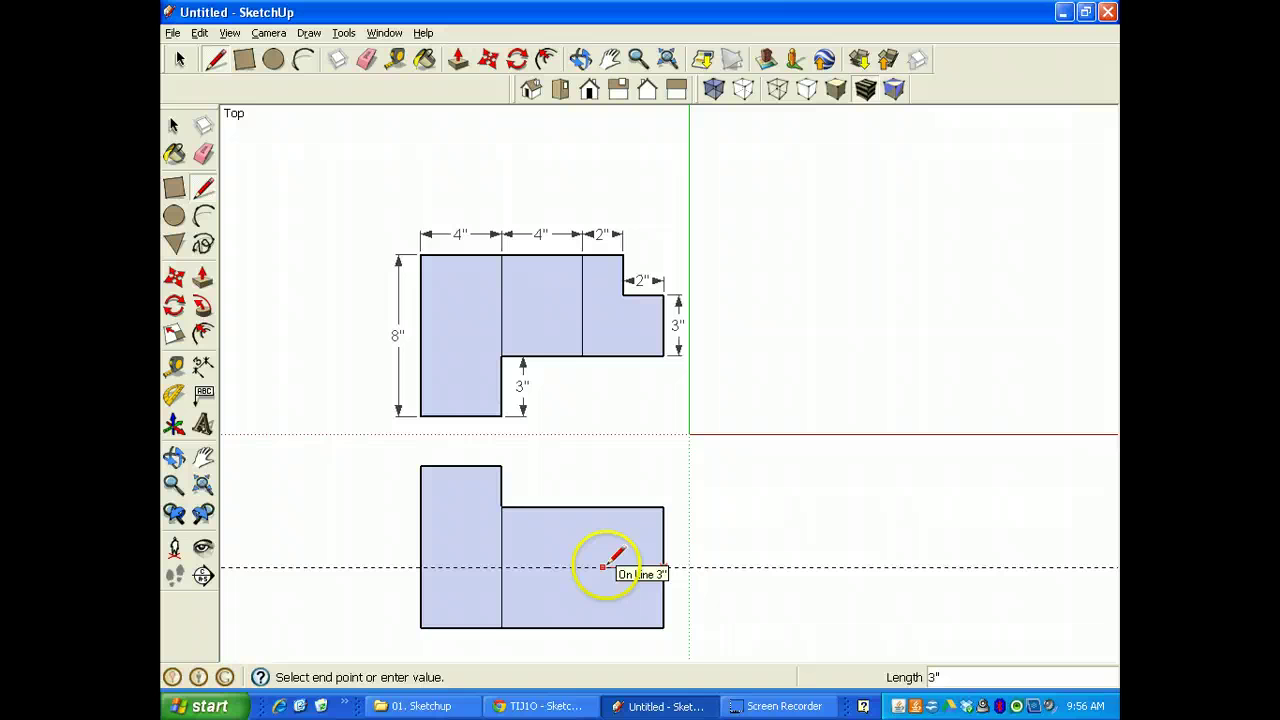
text(4)
key(Return)
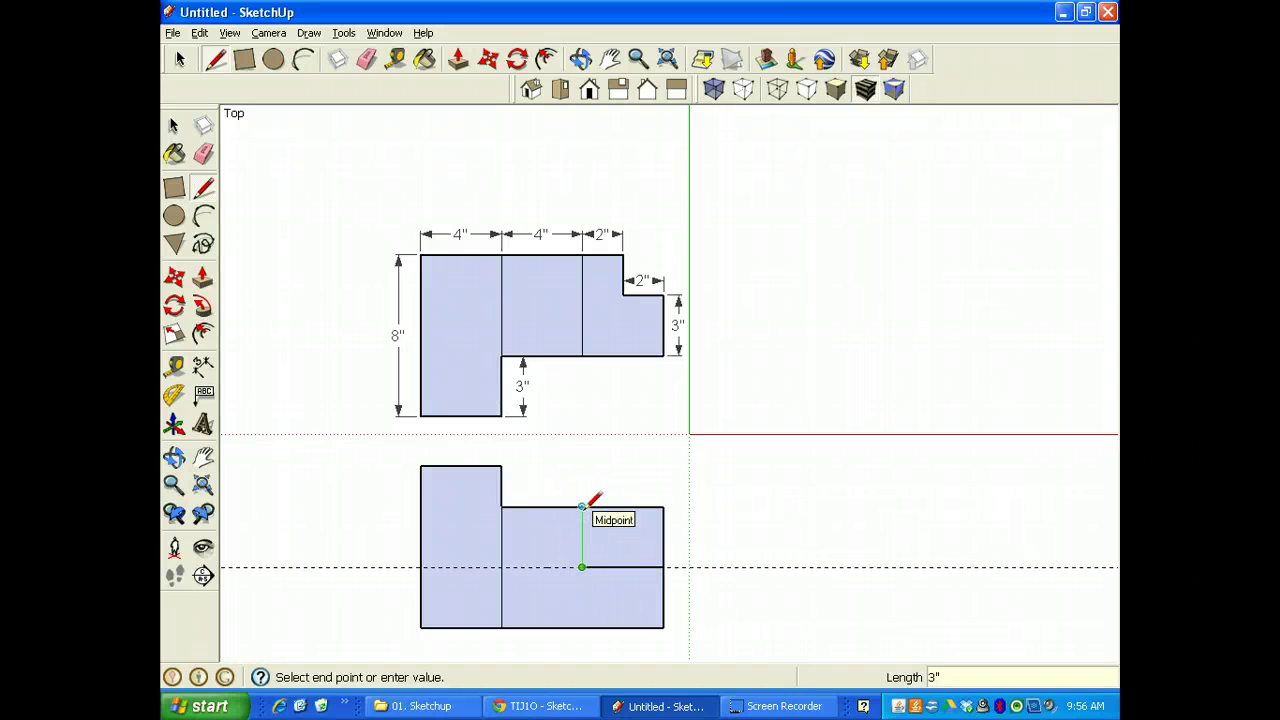
click(594, 499)
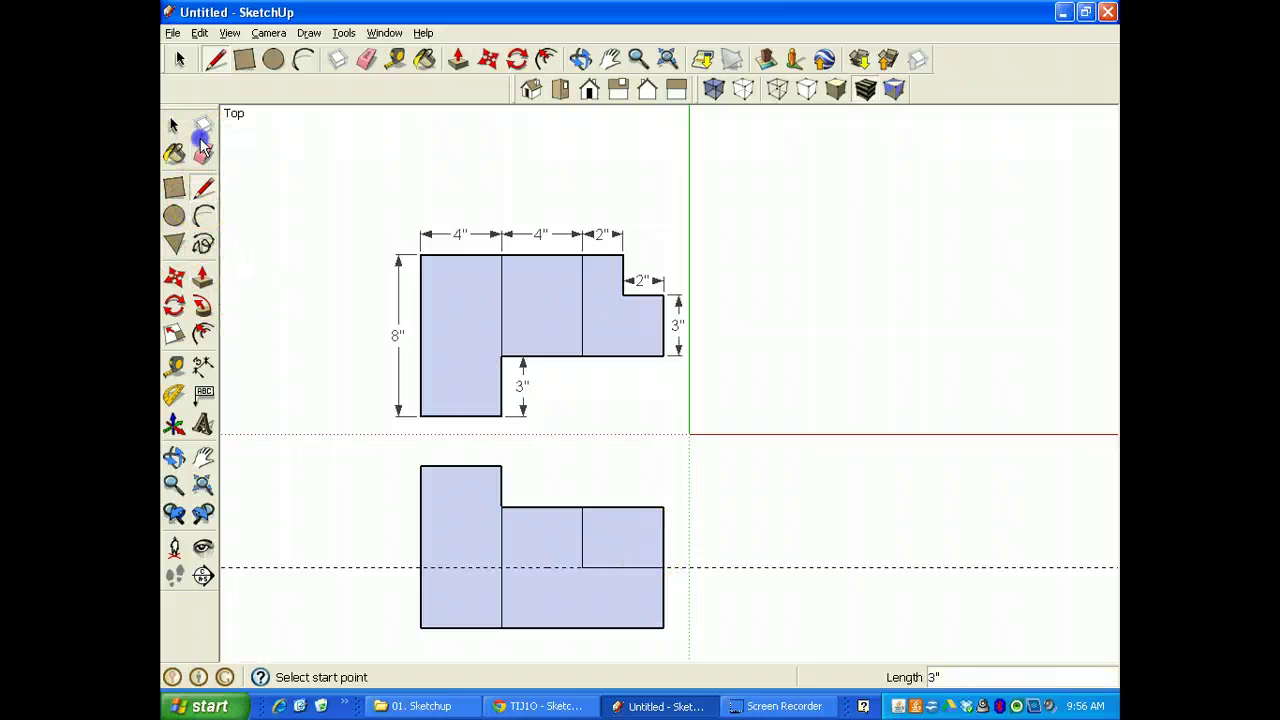
- Erase the outer edges of the front view's upper-right corner to form the lowest step, and check the reference drawing
click(205, 152)
drag(623, 491, 691, 537)
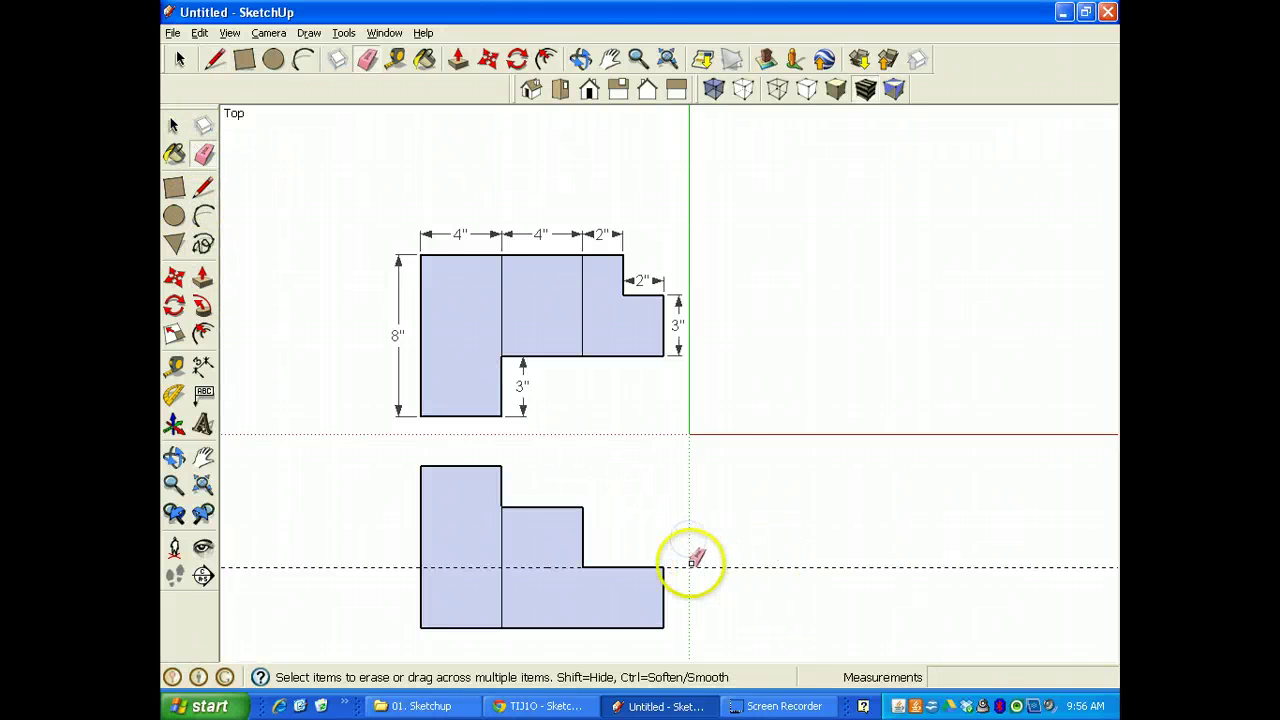
key(alt+Tab)
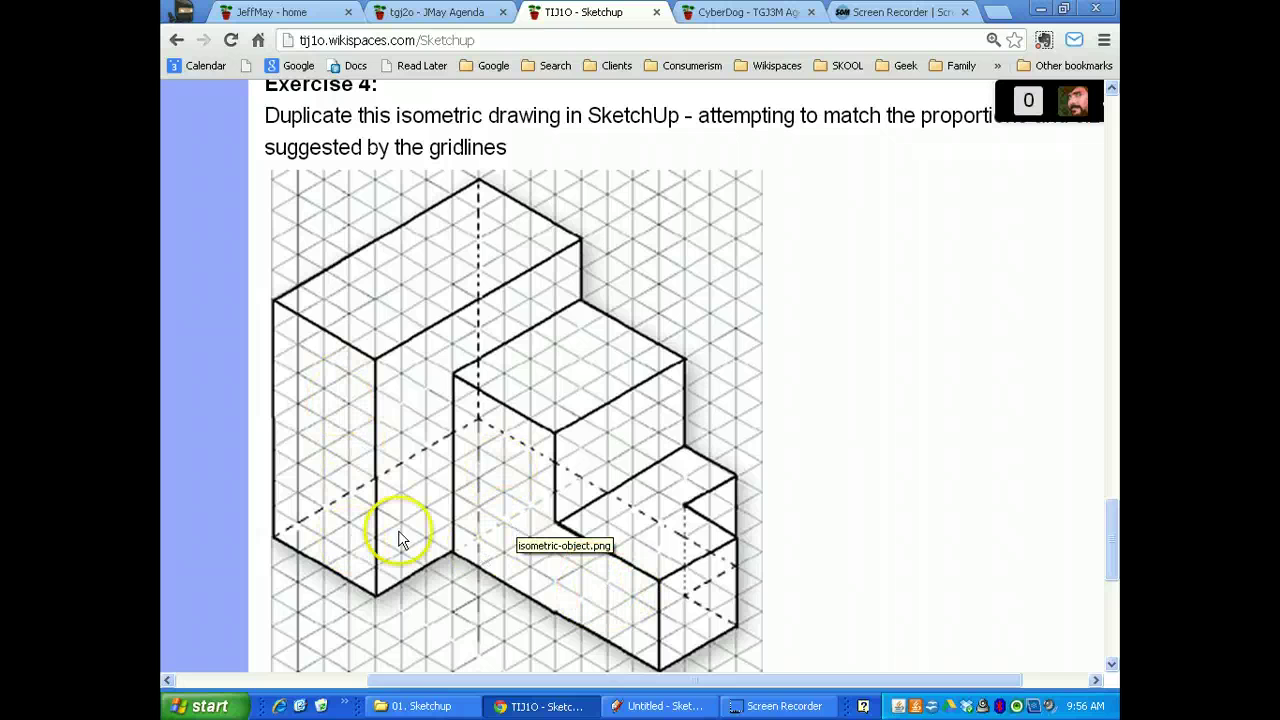
- Erase the horizontal guide crossing the front view, and check the side face's size in the reference drawing
key(alt+Tab)
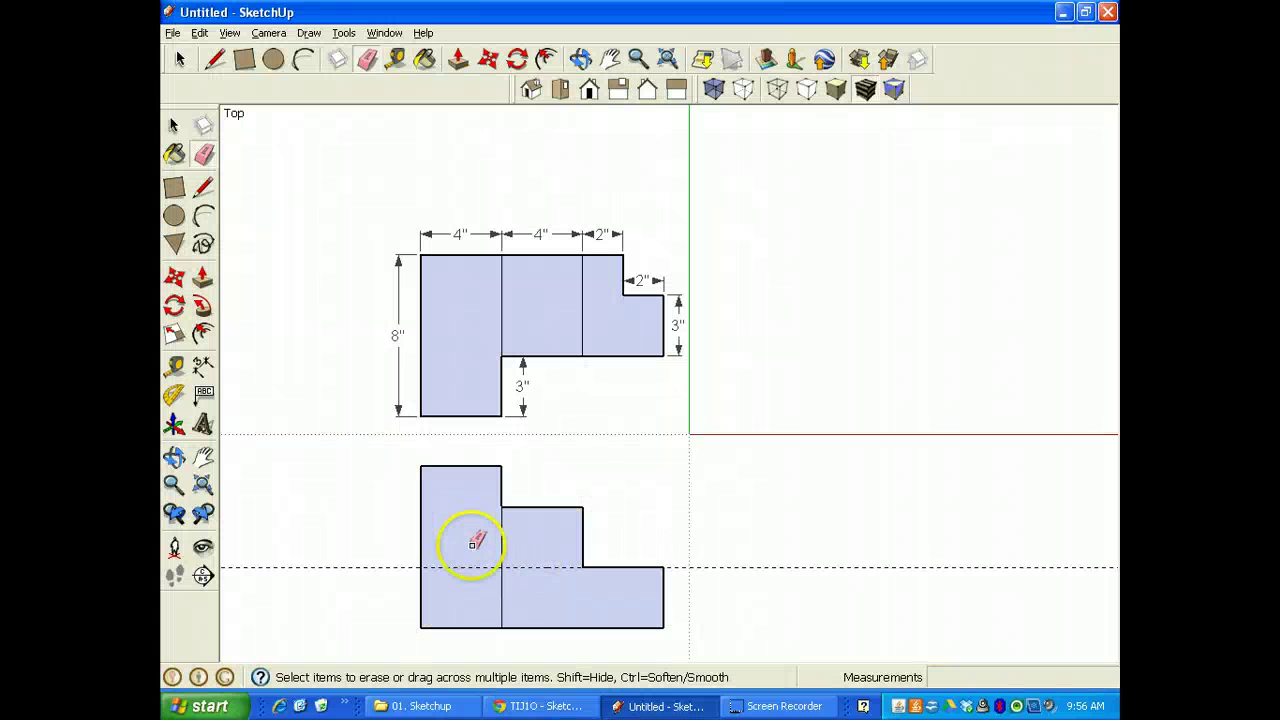
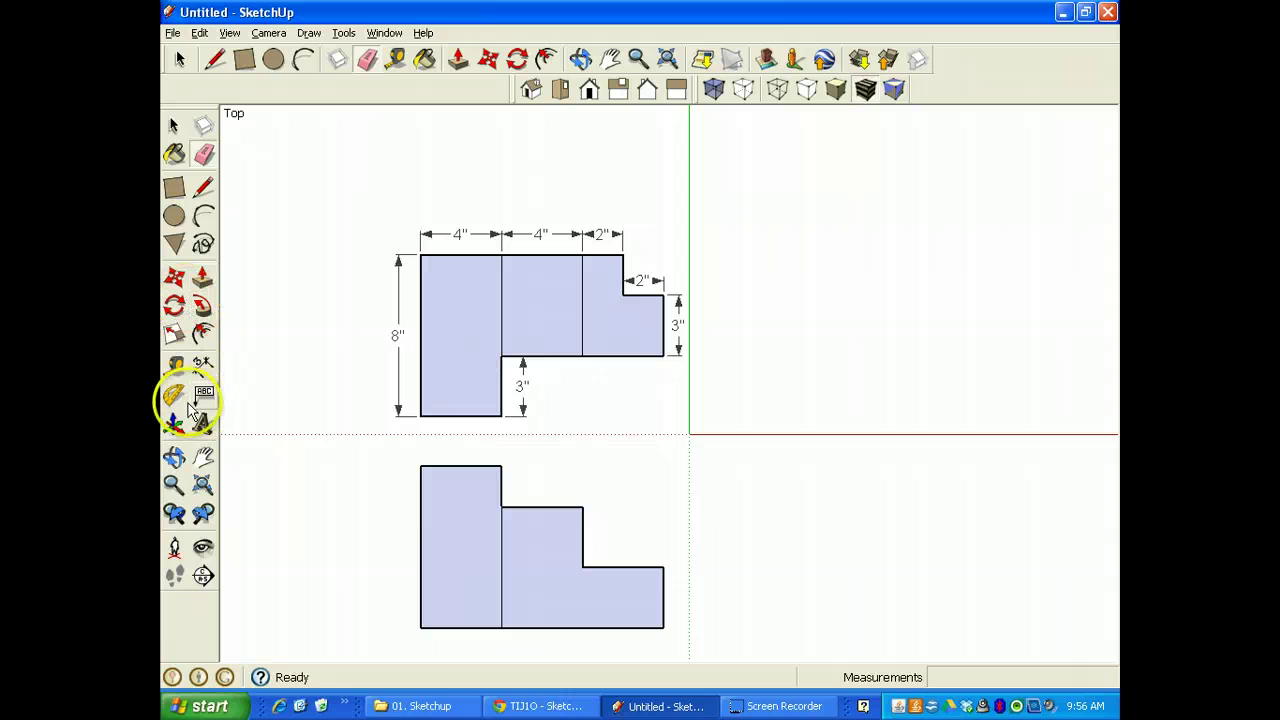
click(174, 365)
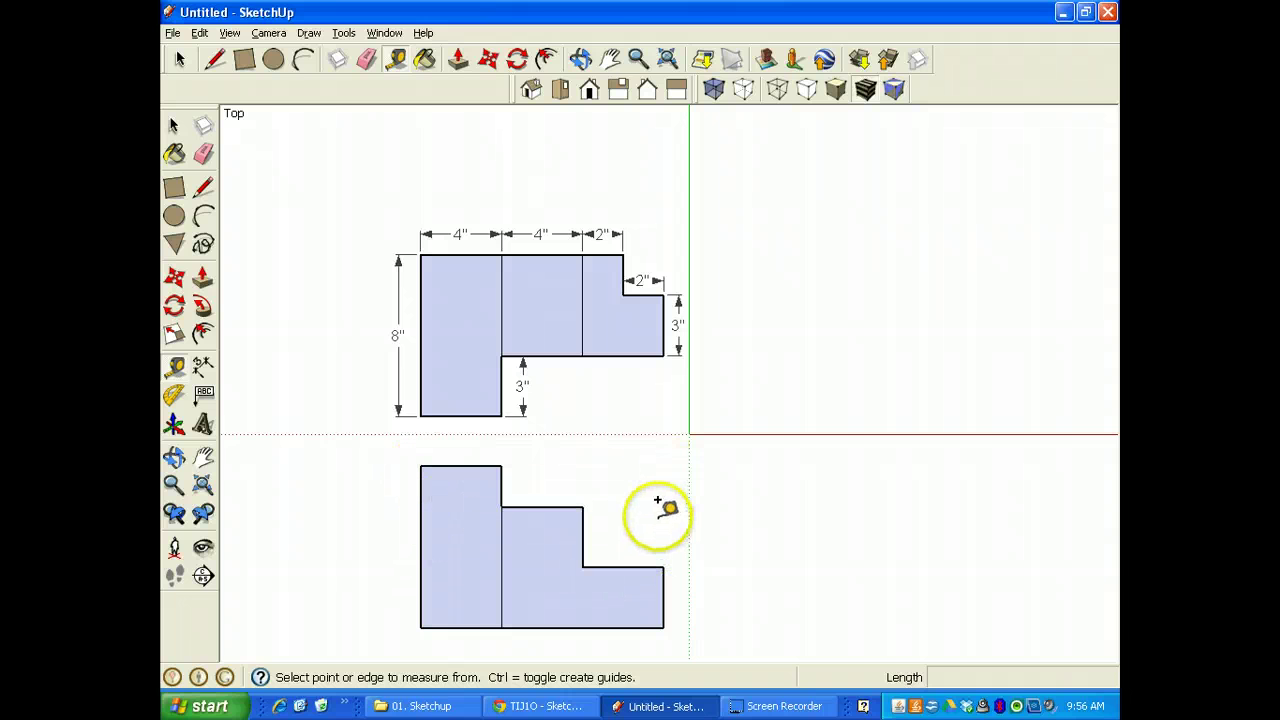
key(alt+Tab)
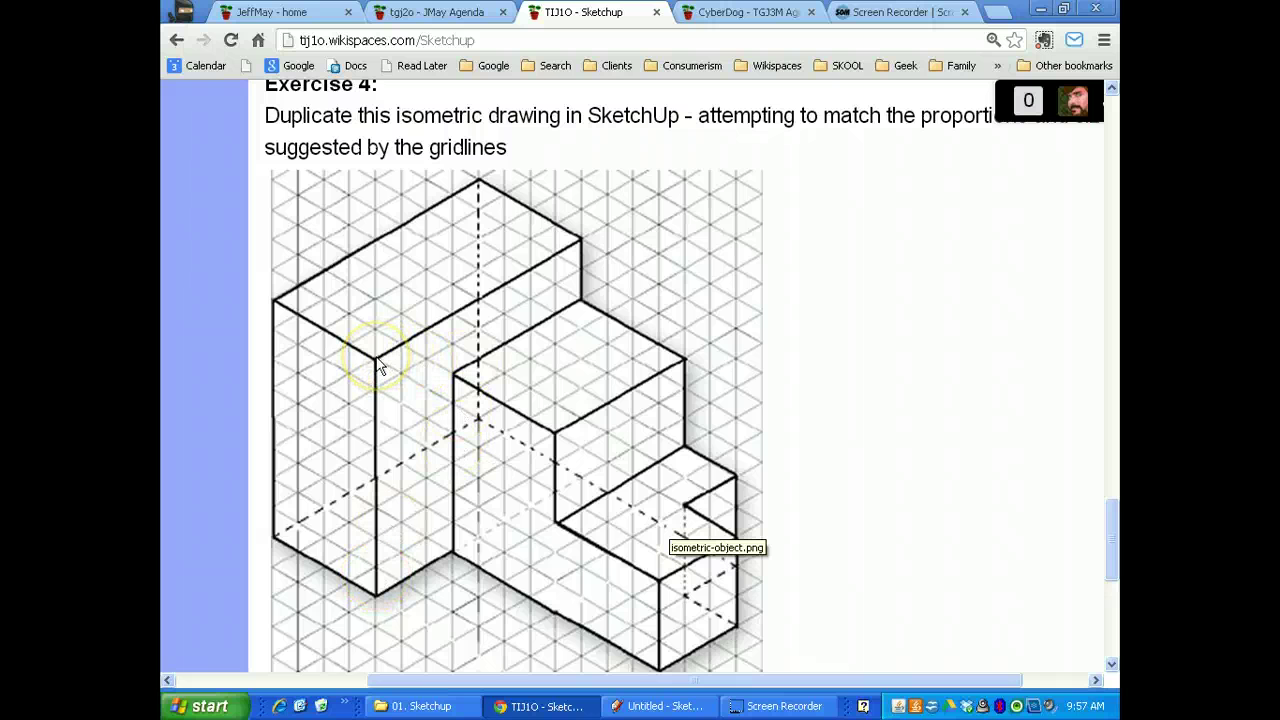
key(alt+Tab)
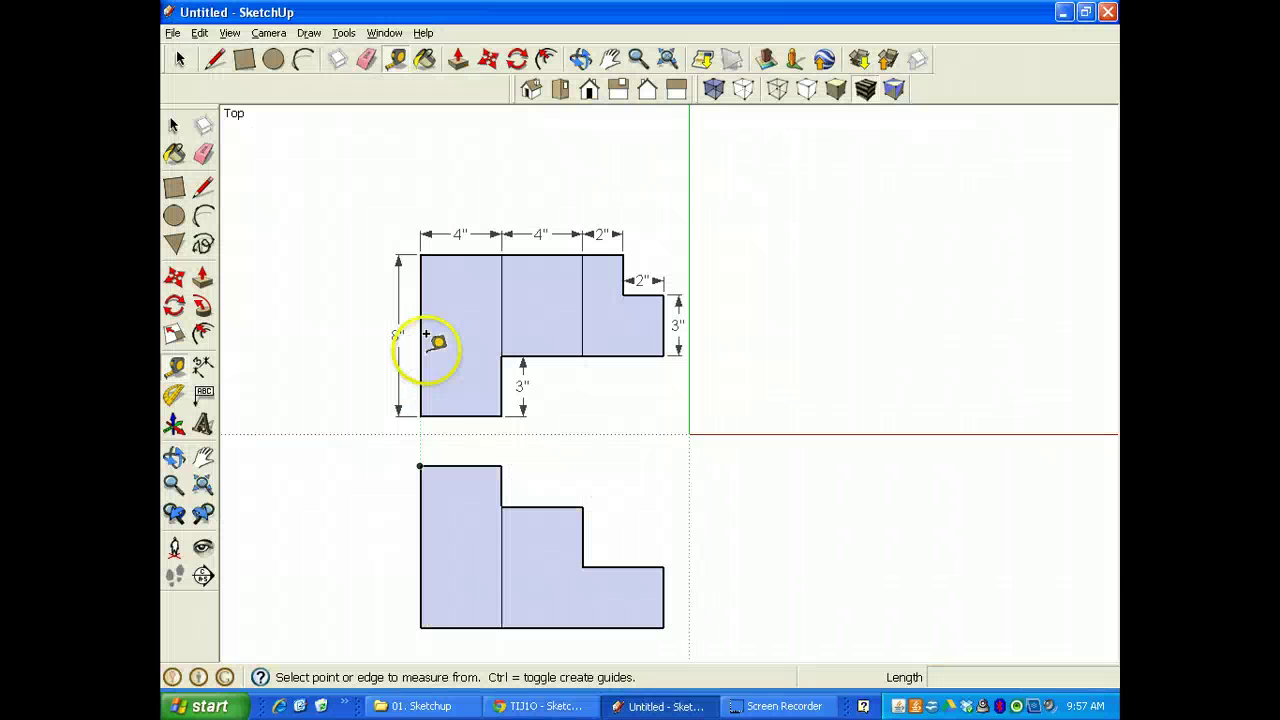
- Draw an 8 by 8 inch square for the side view, spaced right of the front view and aligned with its upper edge
click(175, 188)
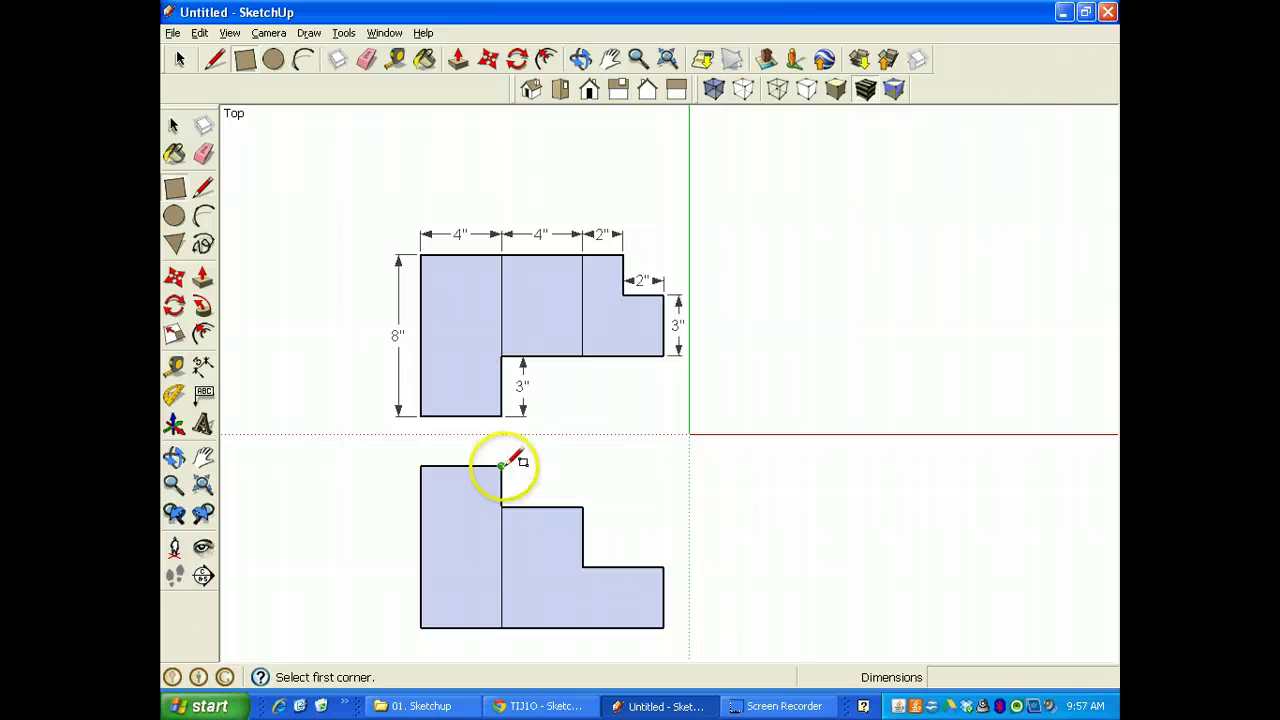
click(767, 466)
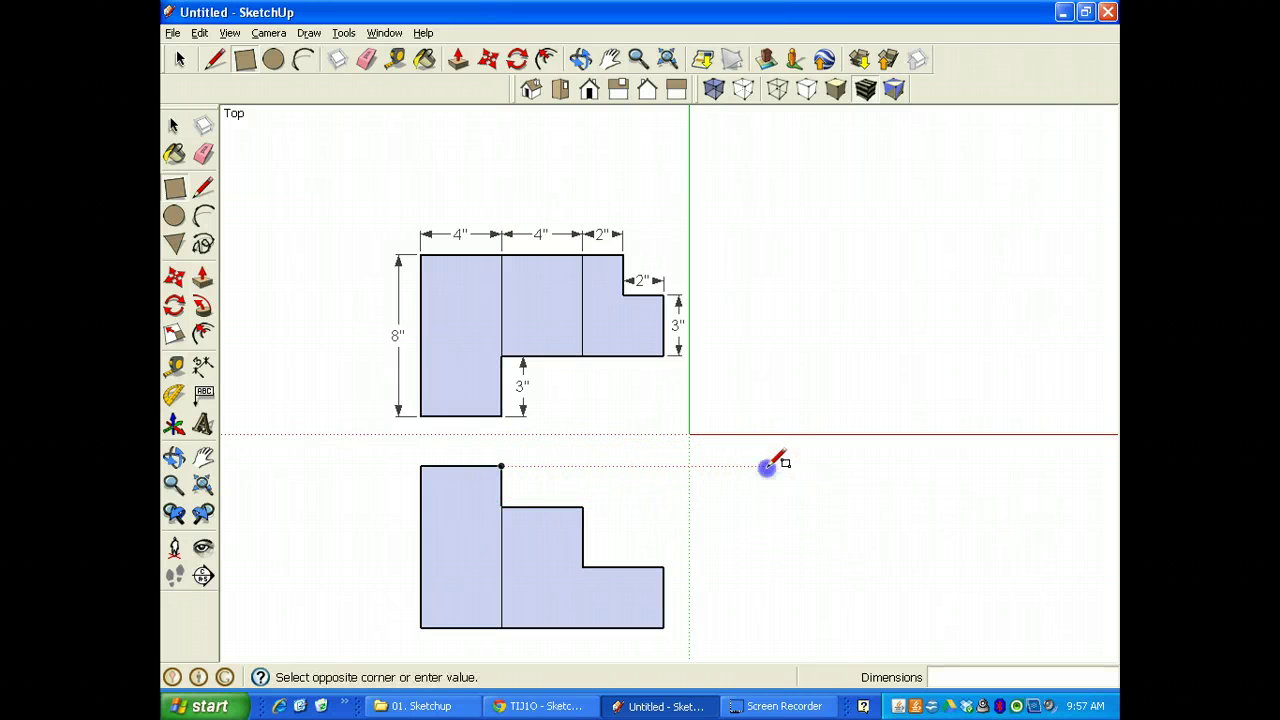
click(919, 576)
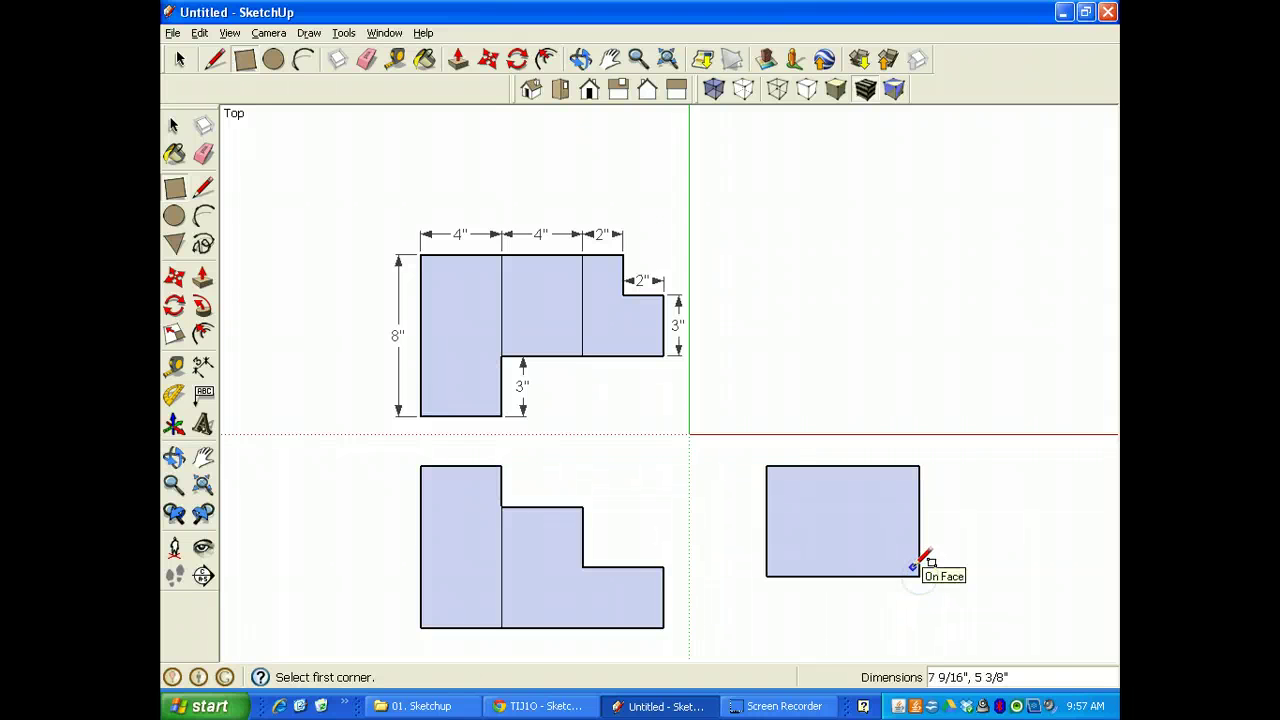
text(8,8)
key(Return)
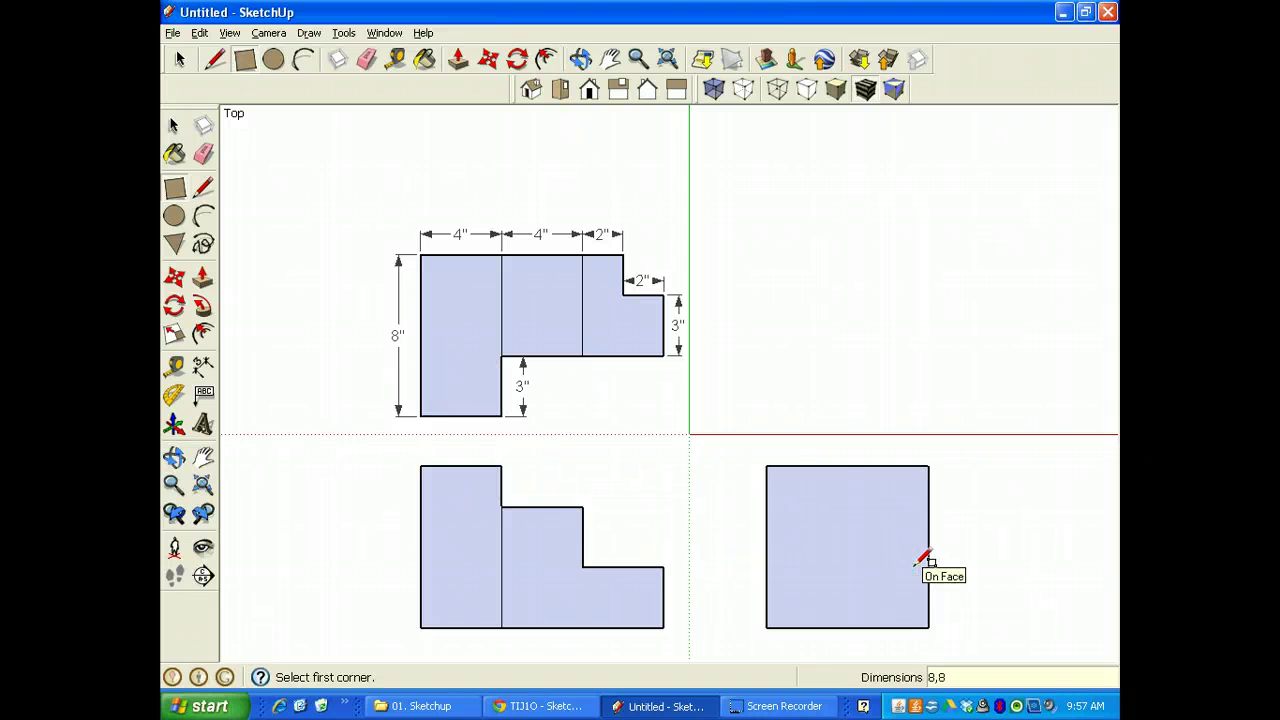
- Check the top step in the reference drawing, and place a horizontal guide 2 inches below the side view's upper edge
key(alt+Tab)
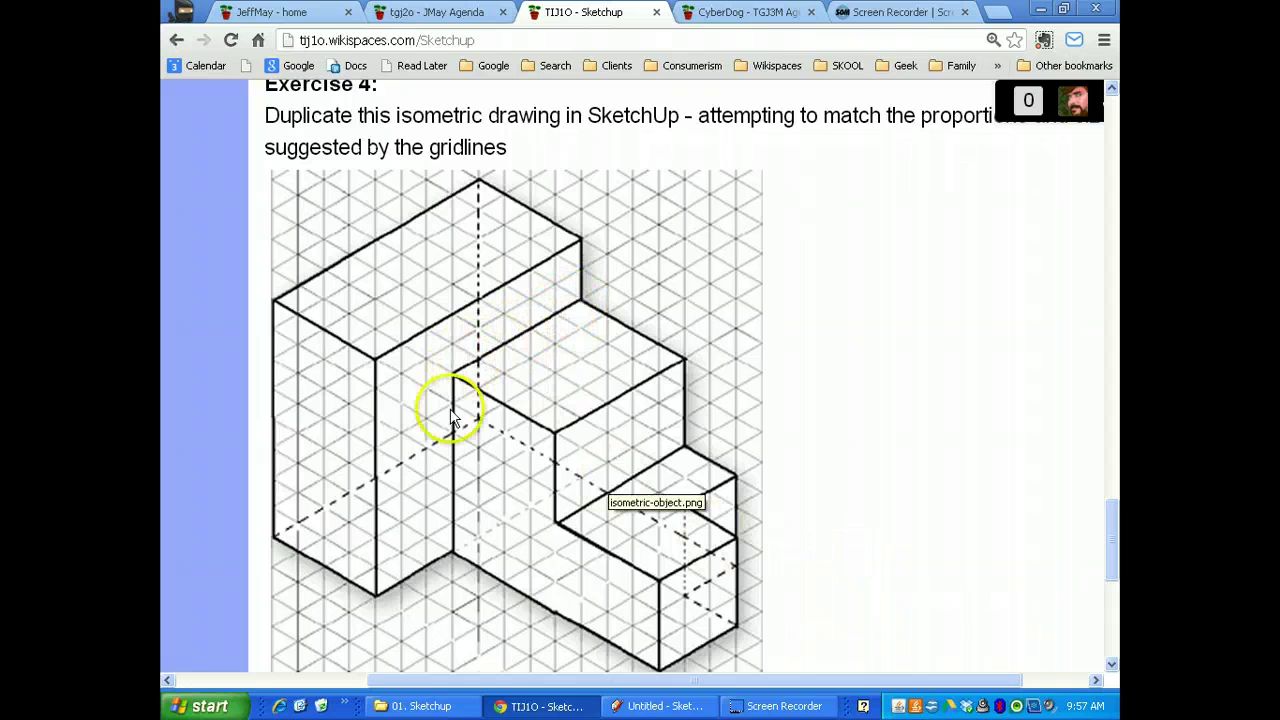
key(alt+Tab)
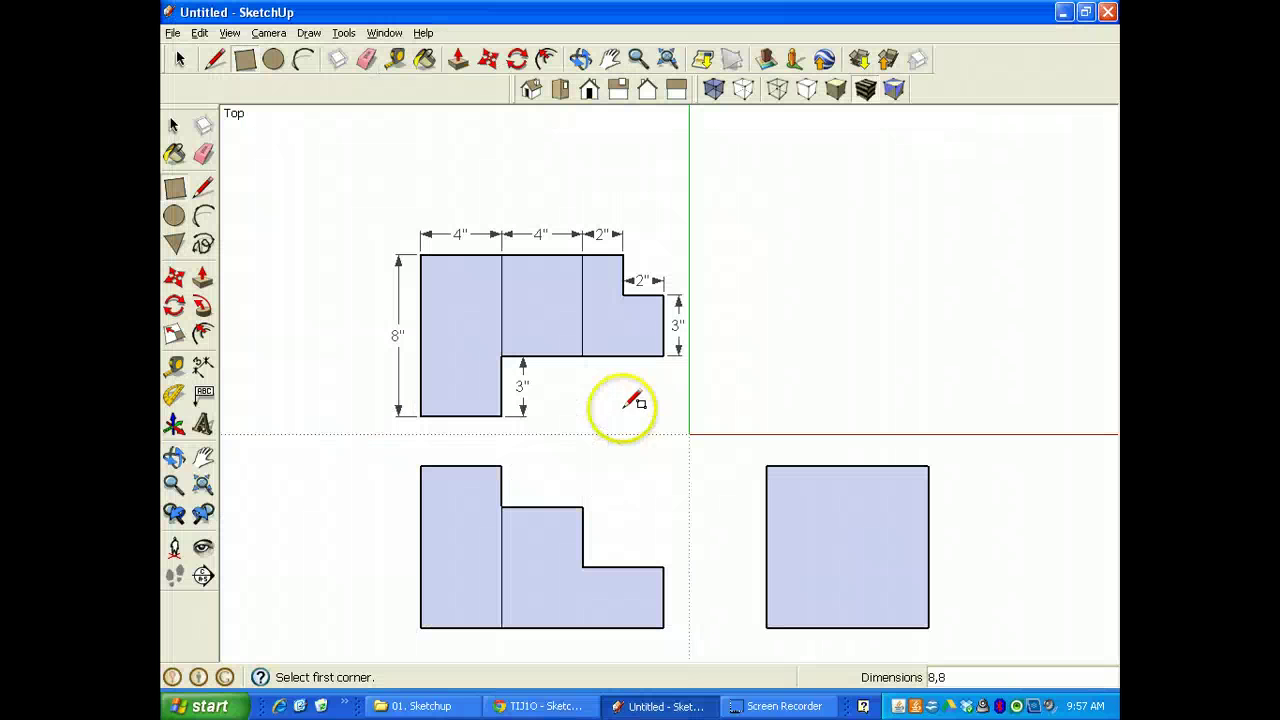
click(176, 364)
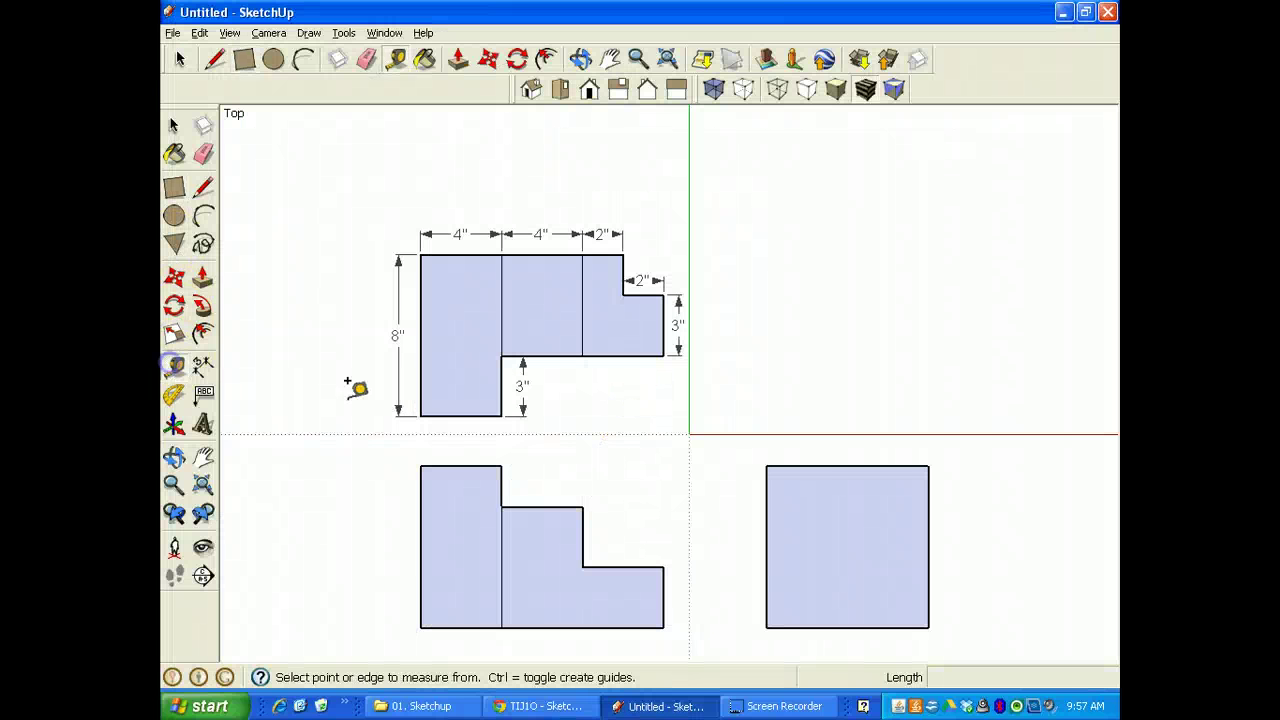
click(893, 466)
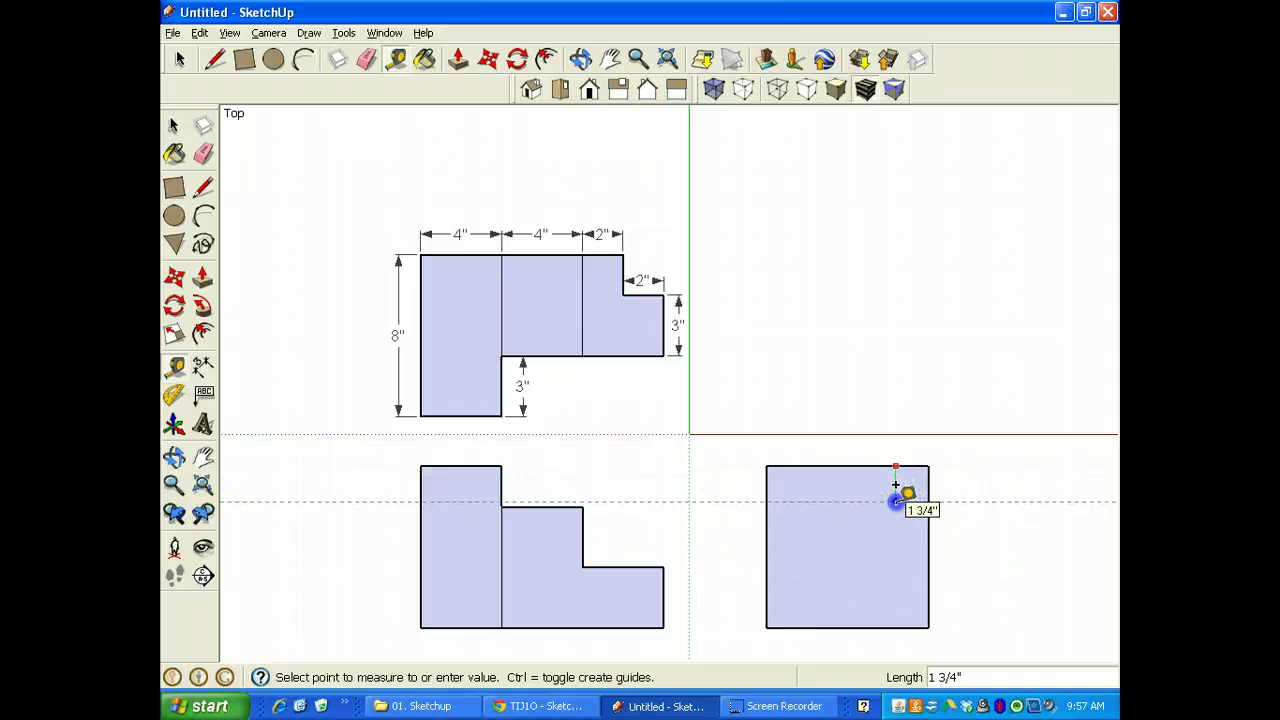
click(896, 500)
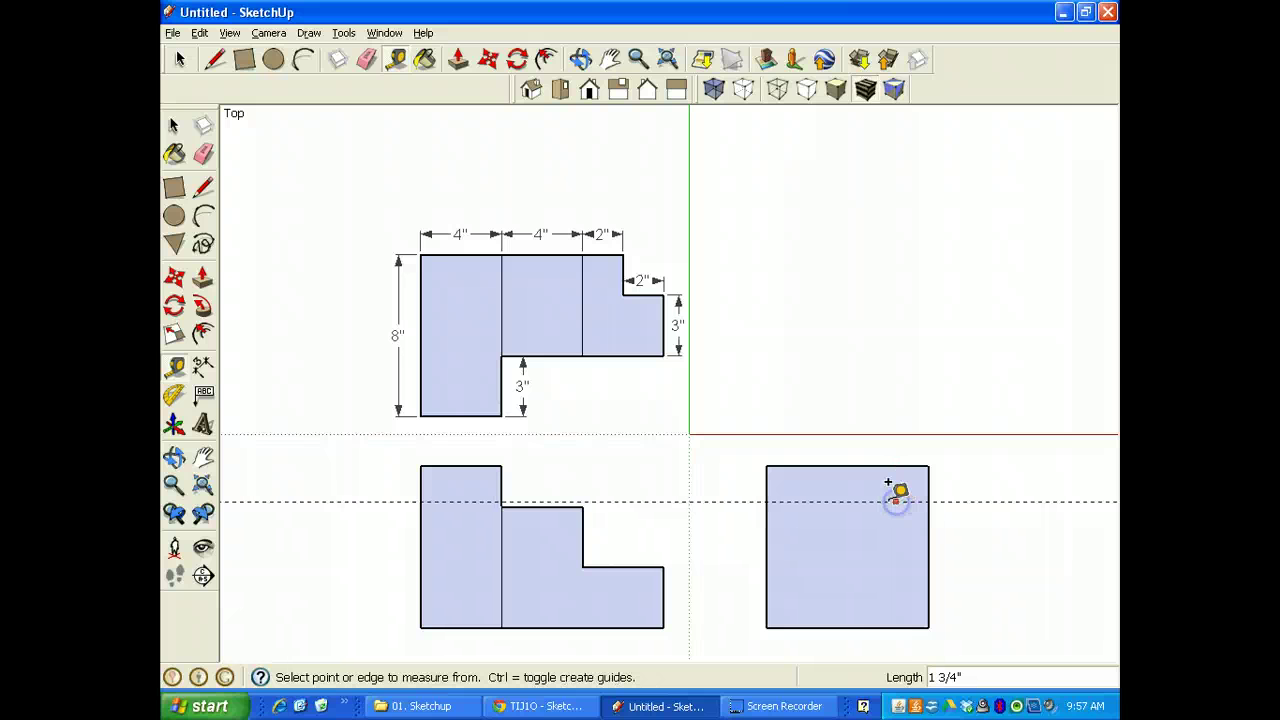
- Check the reference drawing again, and place a vertical guide 3 inches inward from the side view's left edge
key(alt+Tab)
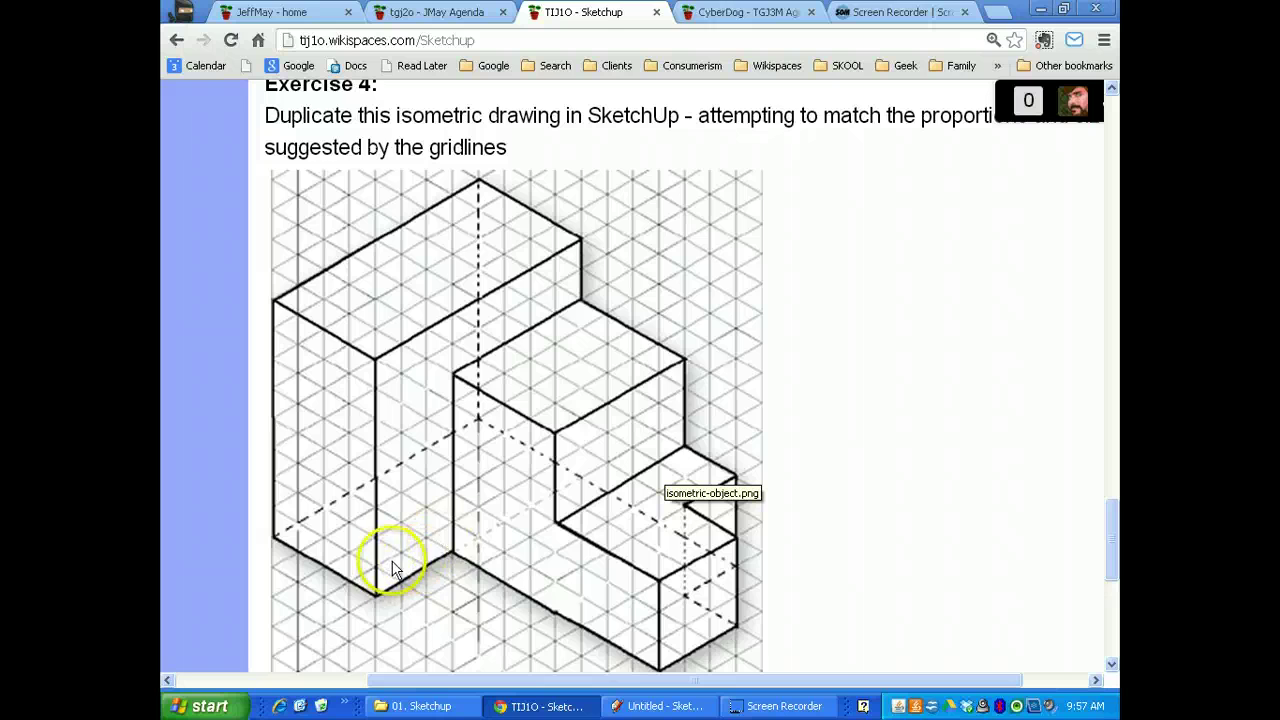
key(alt+Tab)
click(766, 590)
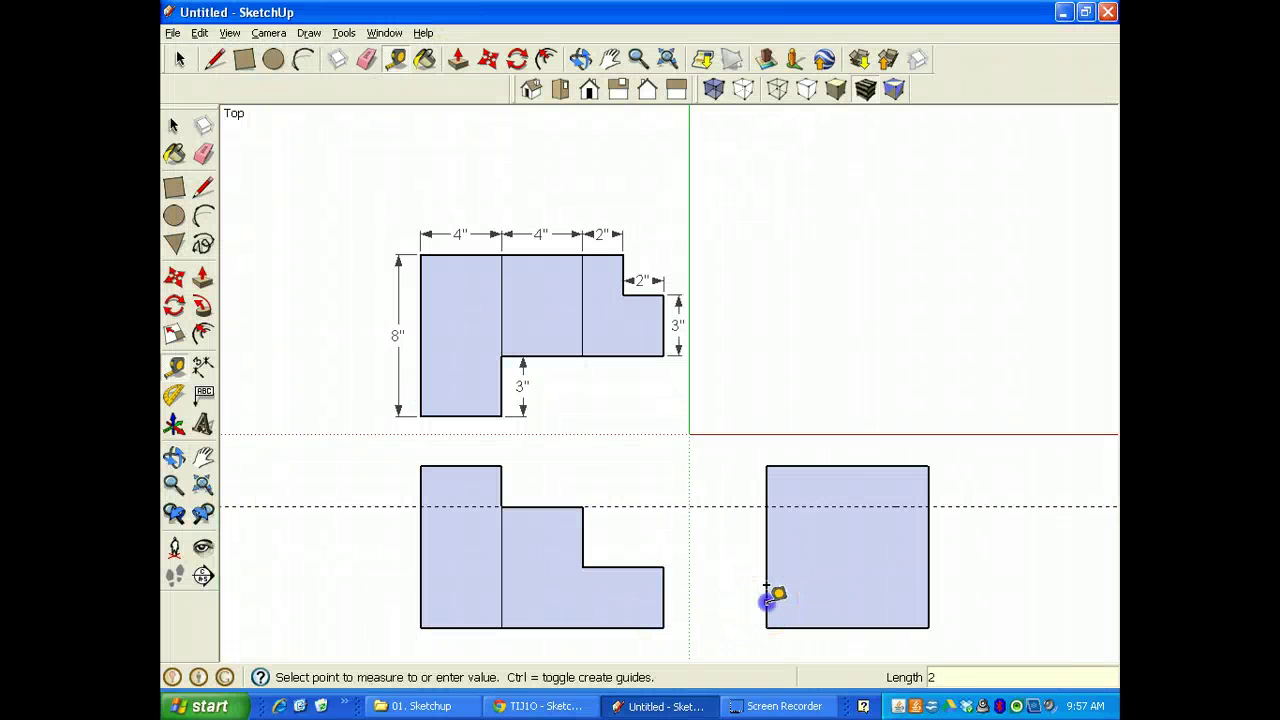
click(825, 590)
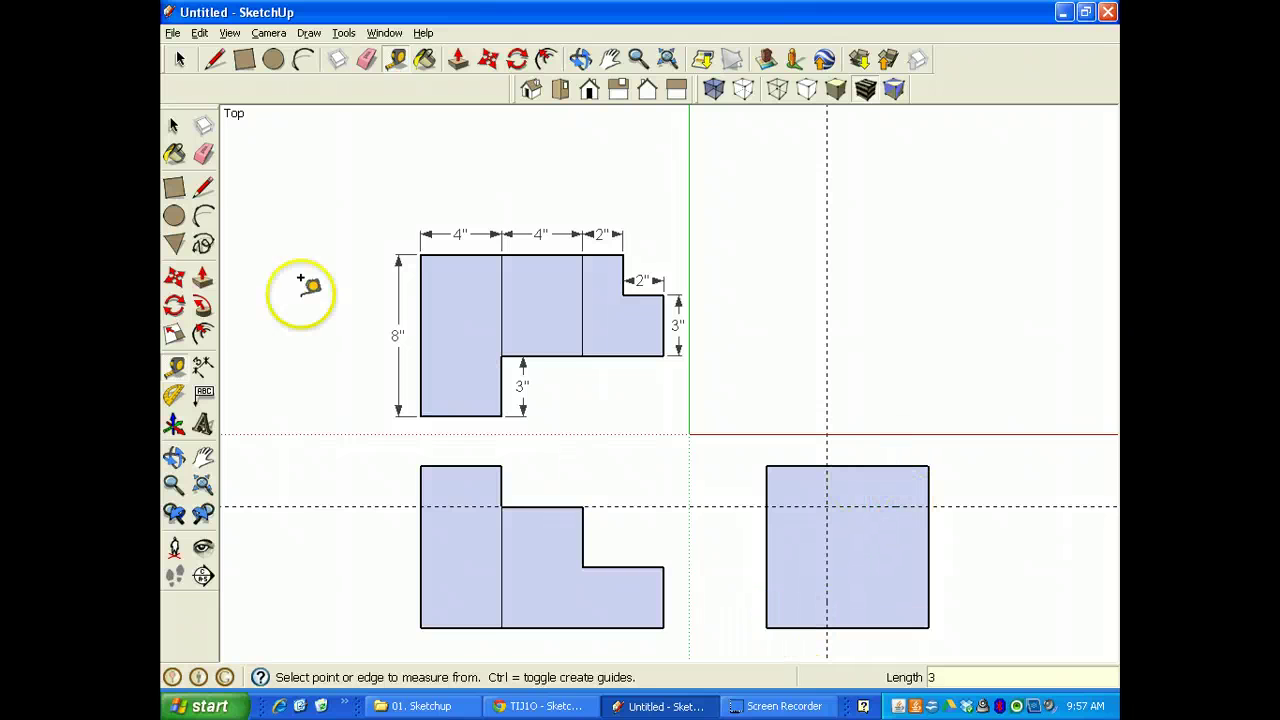
- Draw a line along the horizontal guide from the side view's right edge to the vertical guide, continuing 6 inches down to the base
click(203, 190)
click(929, 507)
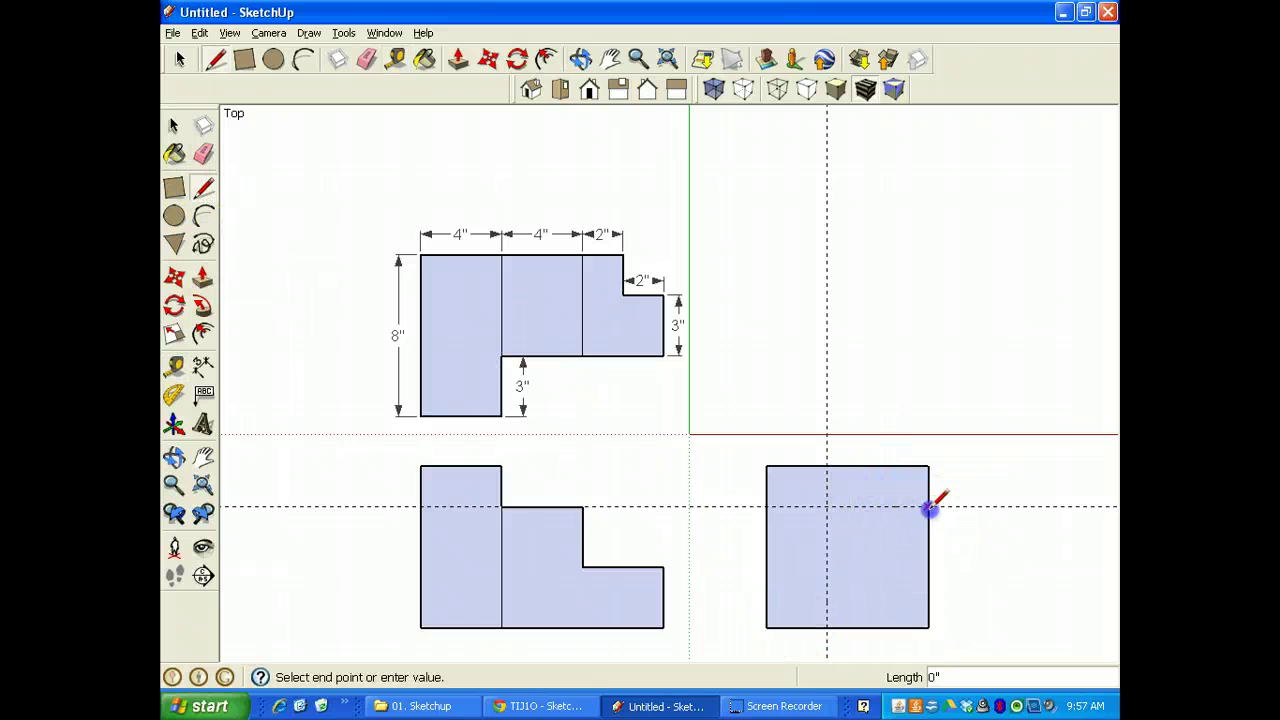
click(827, 628)
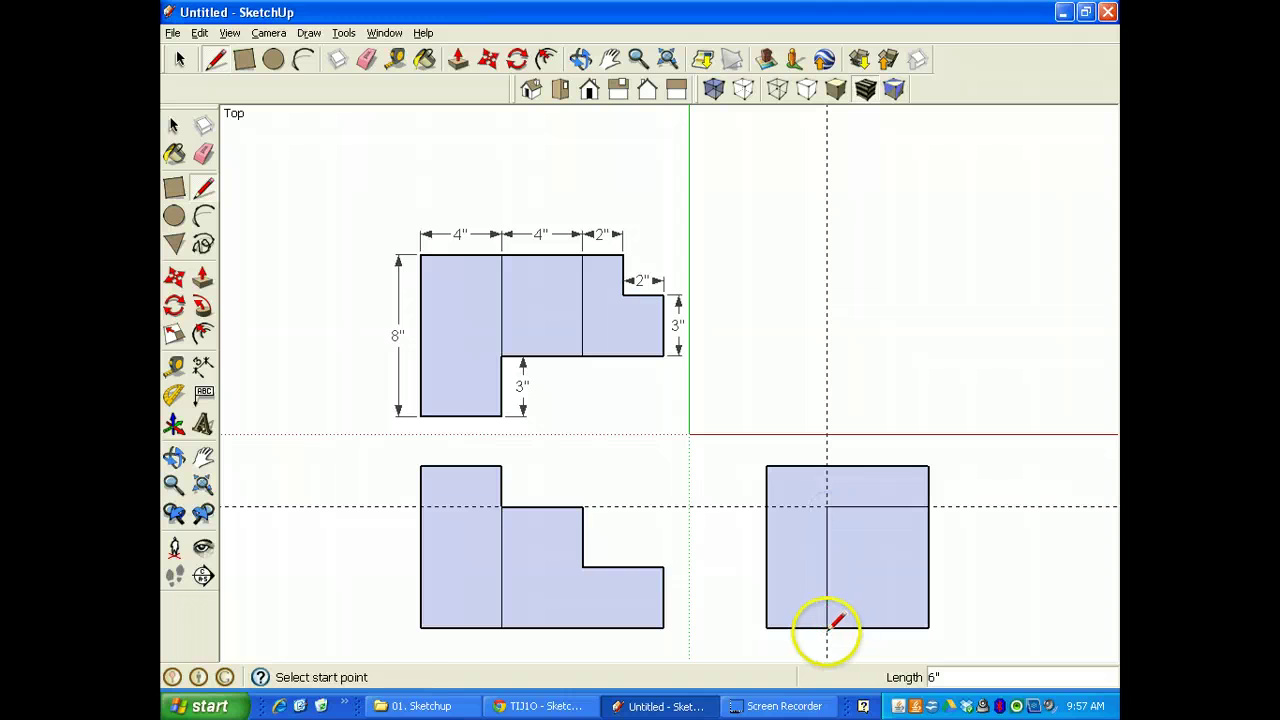
- Check the lowest step in the reference drawing, and draw a 5-inch horizontal line across the side view's inner rectangle at that step's height
key(alt+Tab)
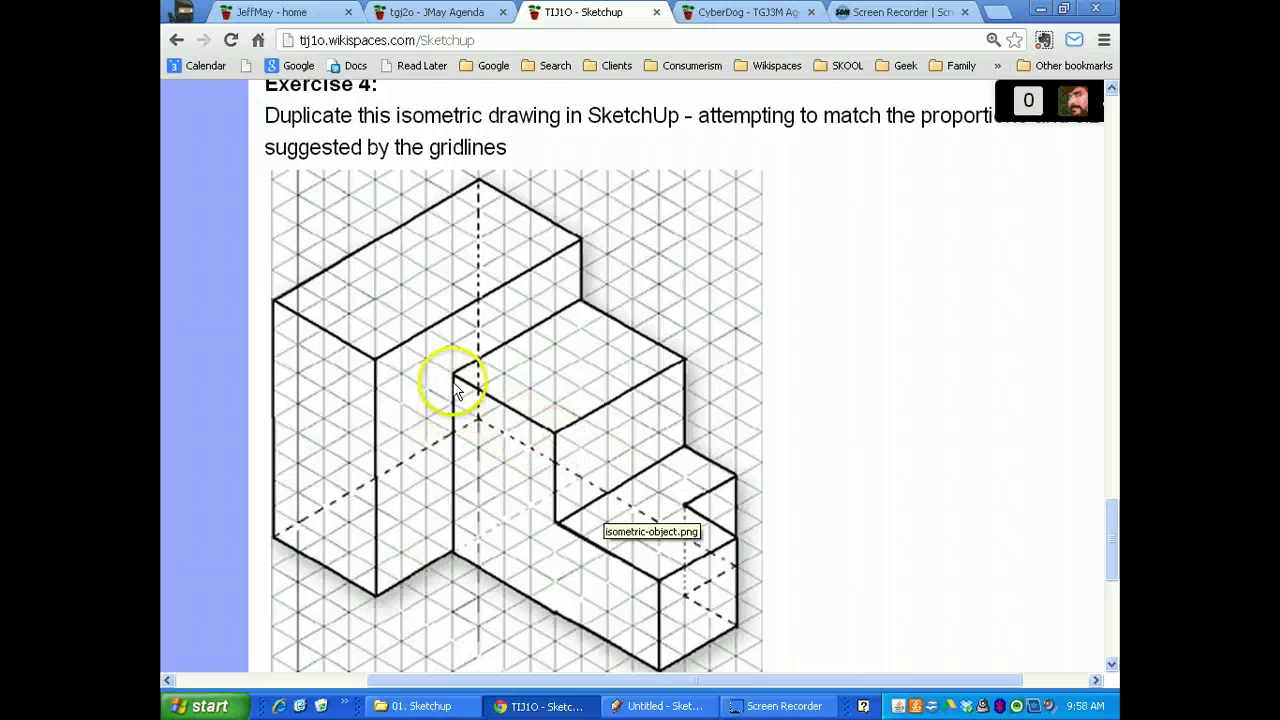
key(alt+Tab)
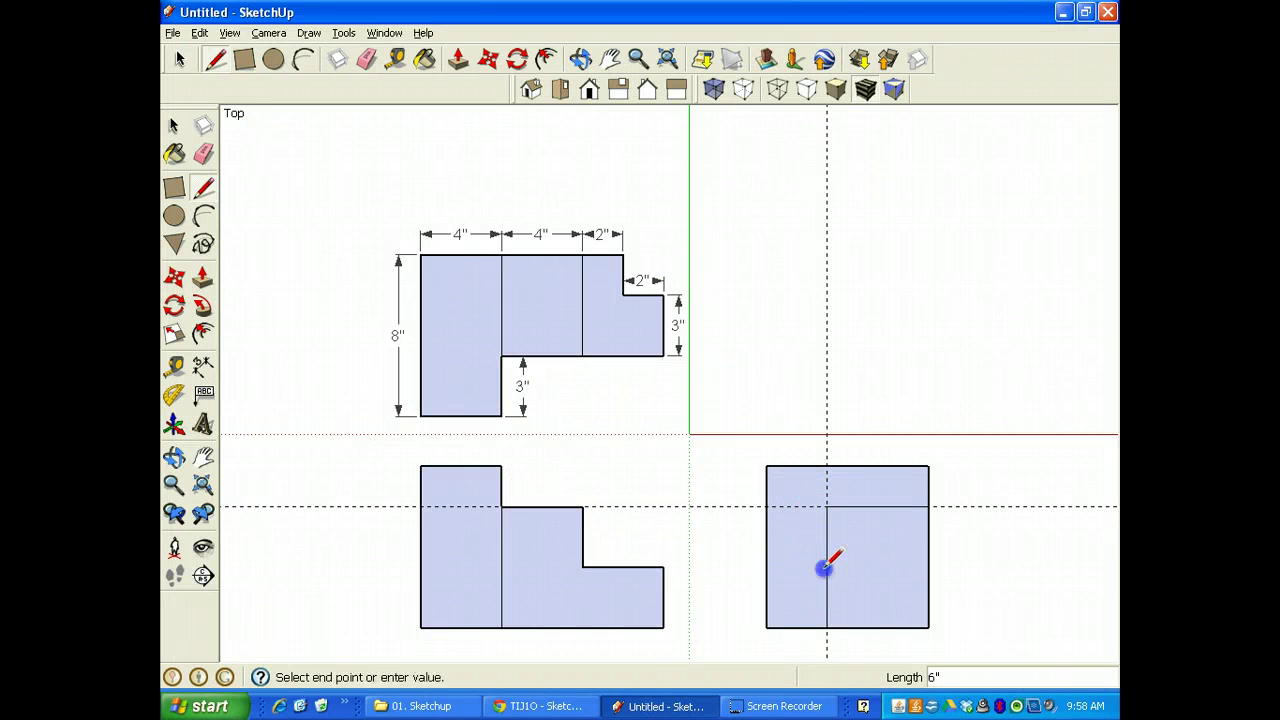
drag(826, 567, 928, 567)
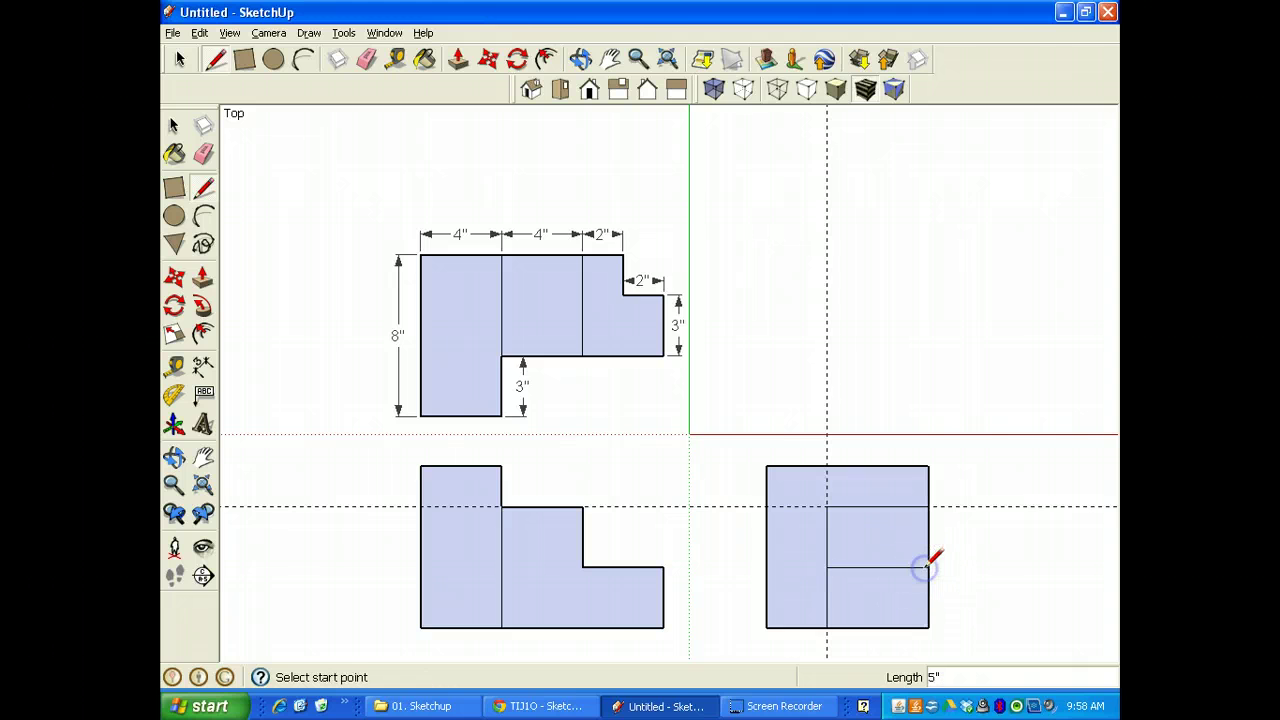
- Check the corner notch in the reference drawing, place a vertical guide 2 inches inside the side view's right edge, and draw a 3-inch line along it
key(alt+Tab)
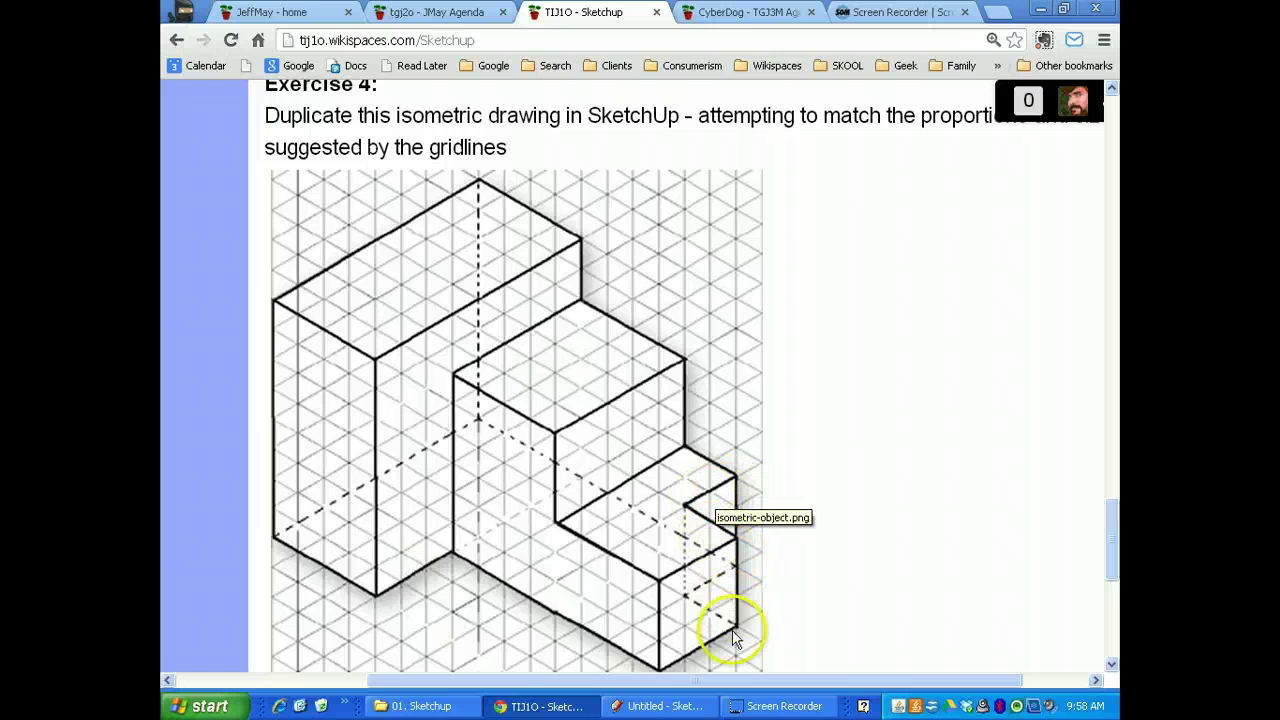
key(alt+Tab)
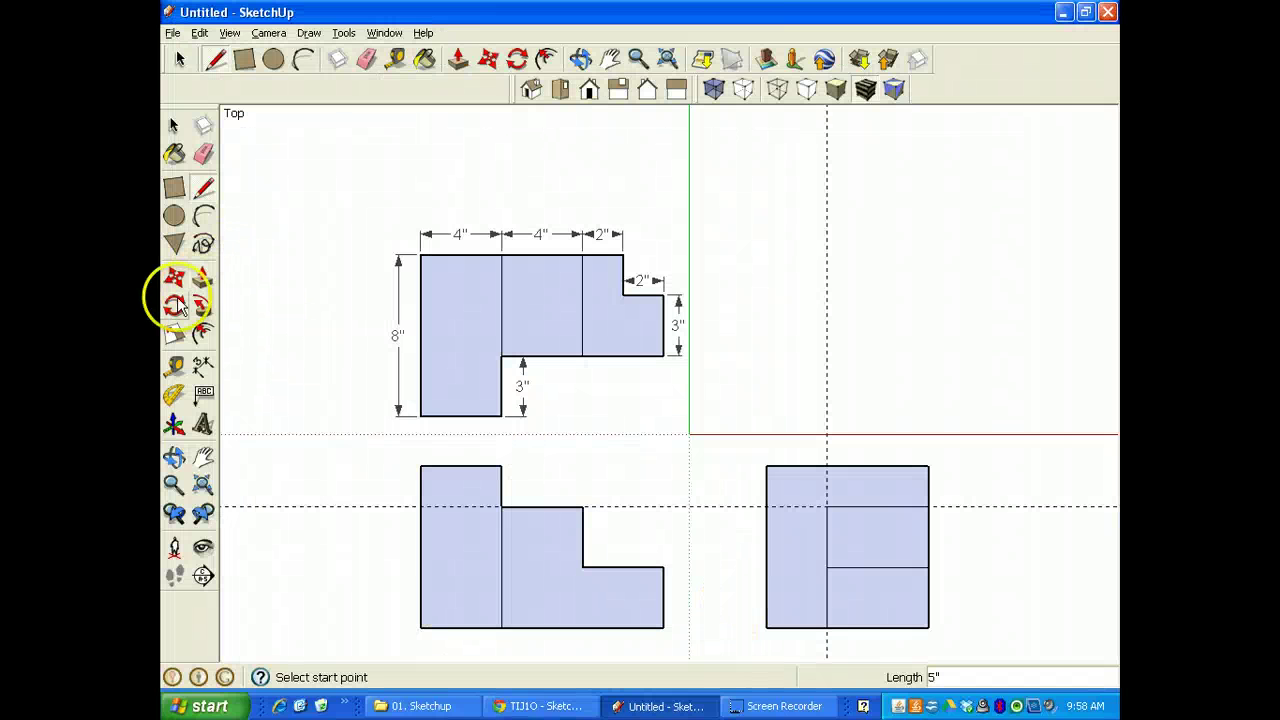
click(174, 365)
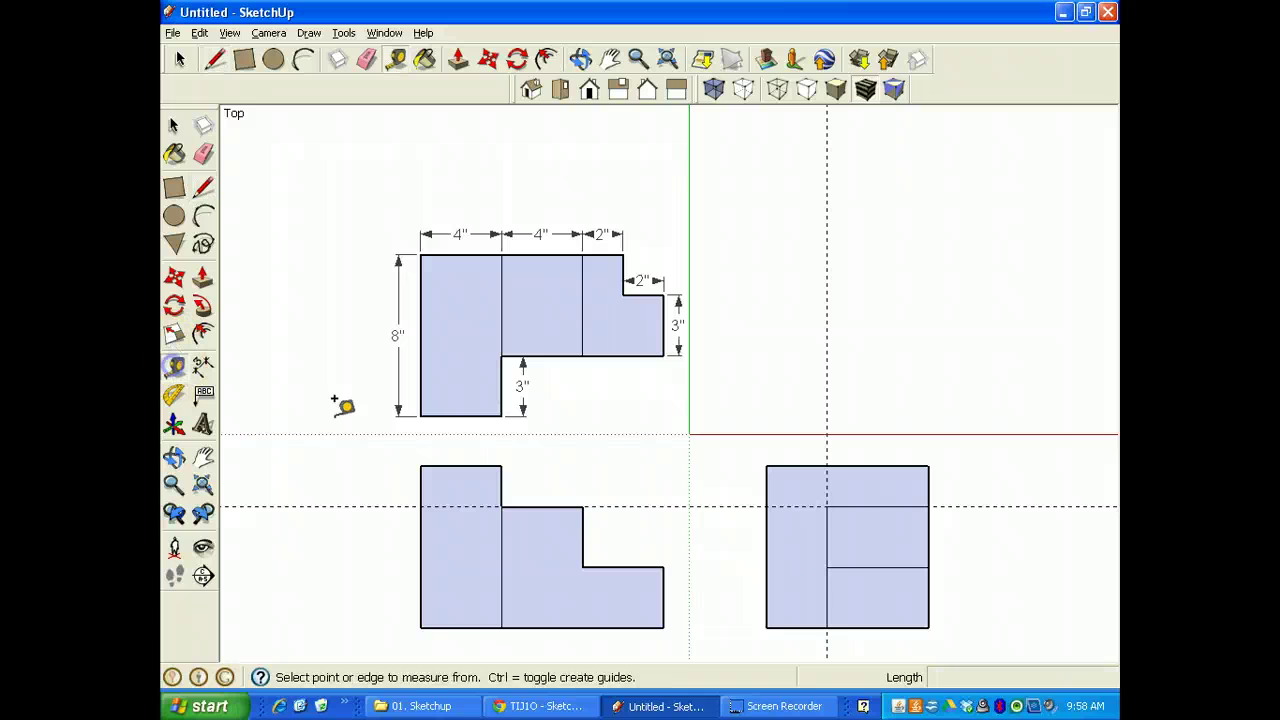
click(928, 600)
click(900, 598)
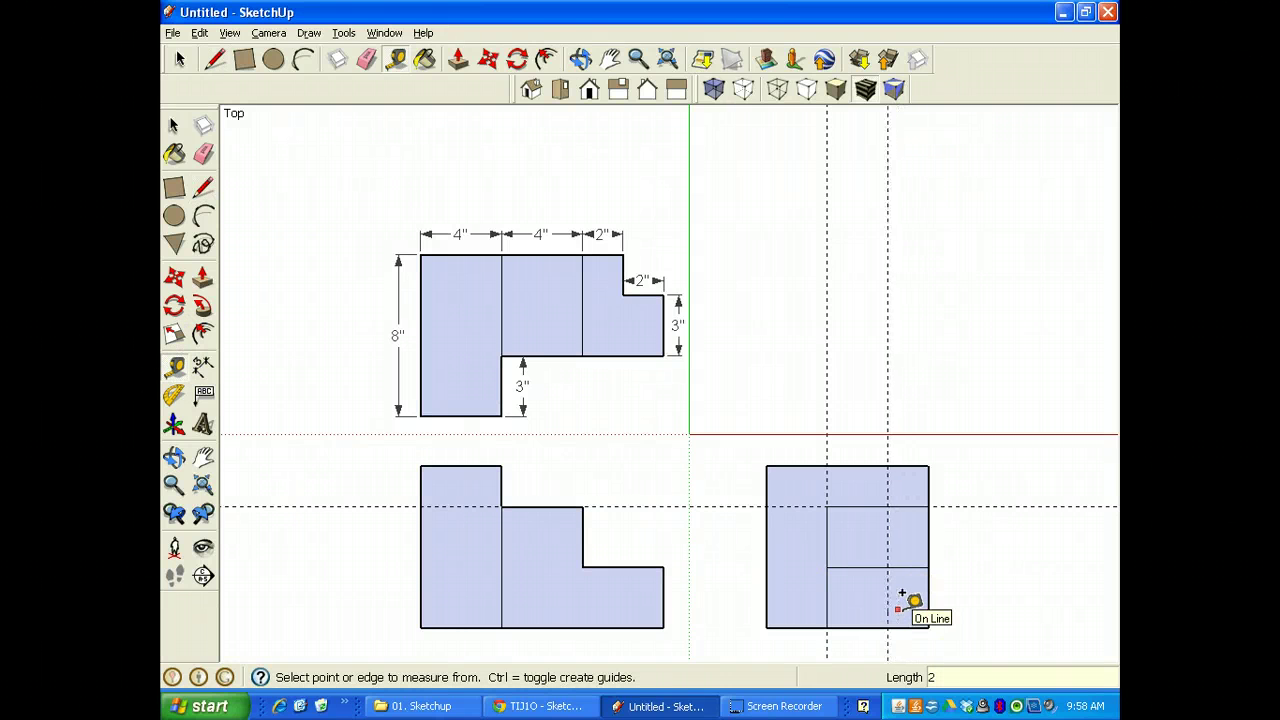
click(203, 187)
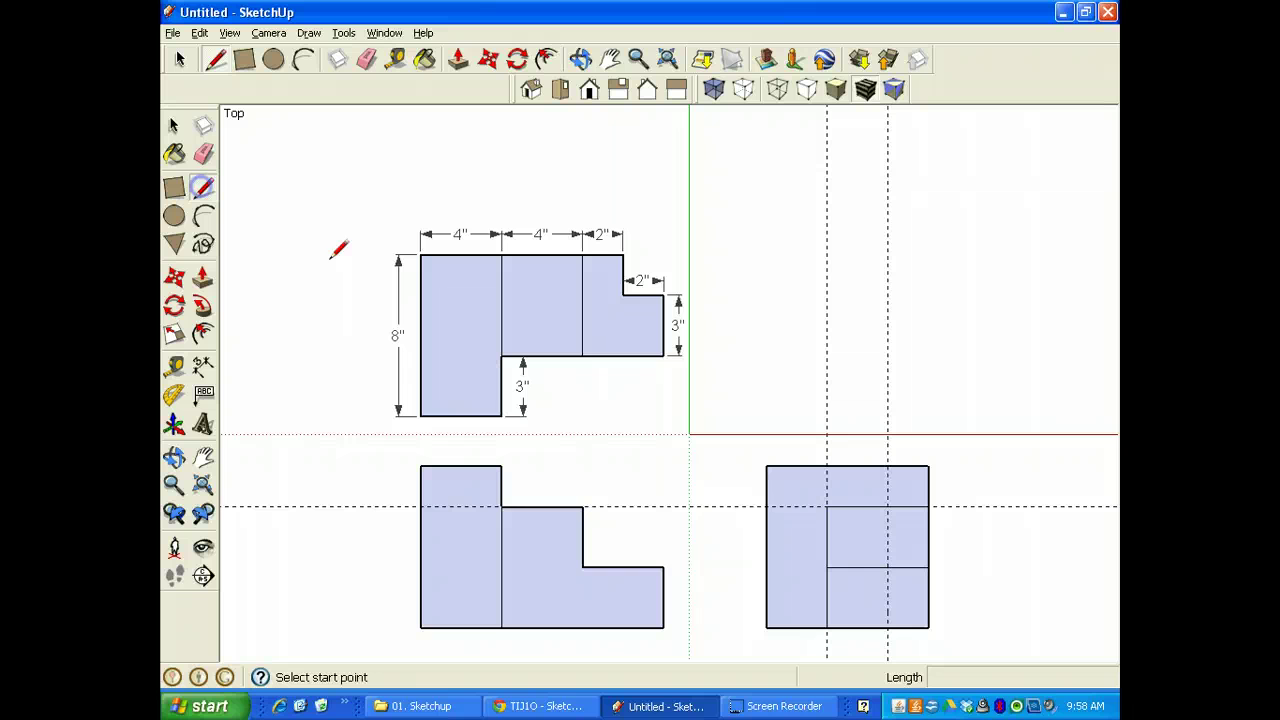
click(887, 568)
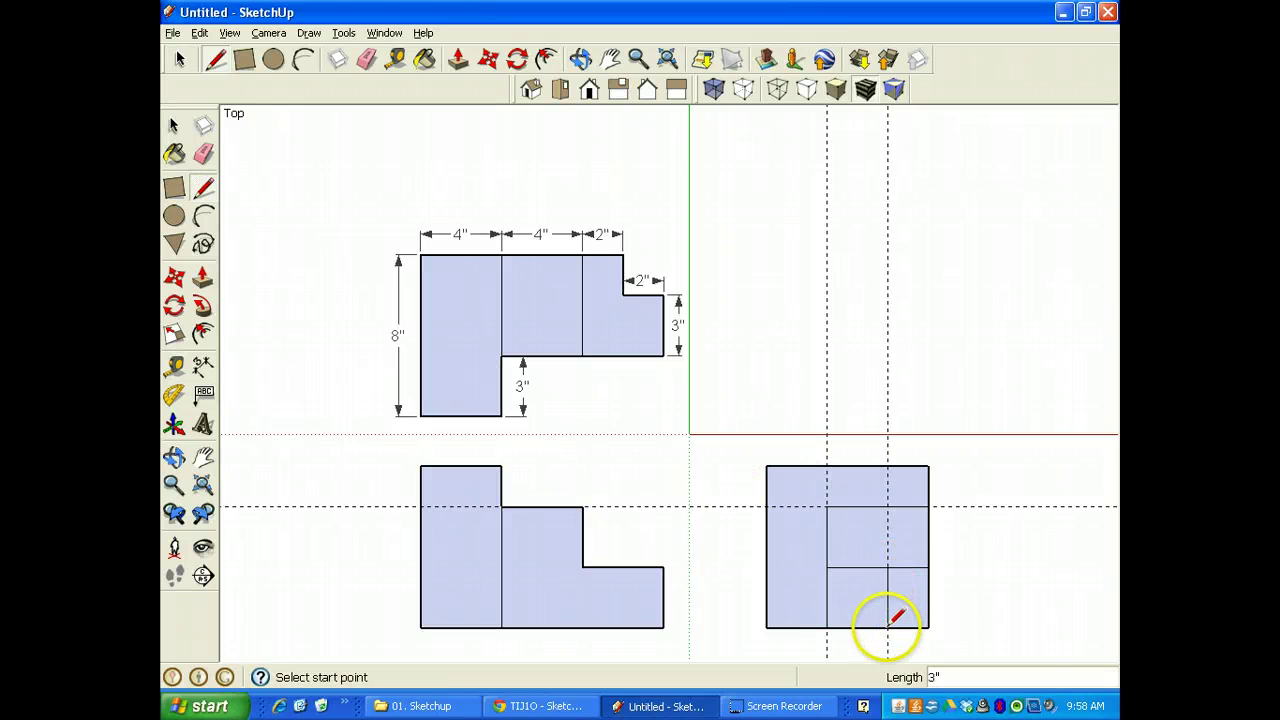
- Erase the two vertical guides and the horizontal guide crossing the views
click(203, 153)
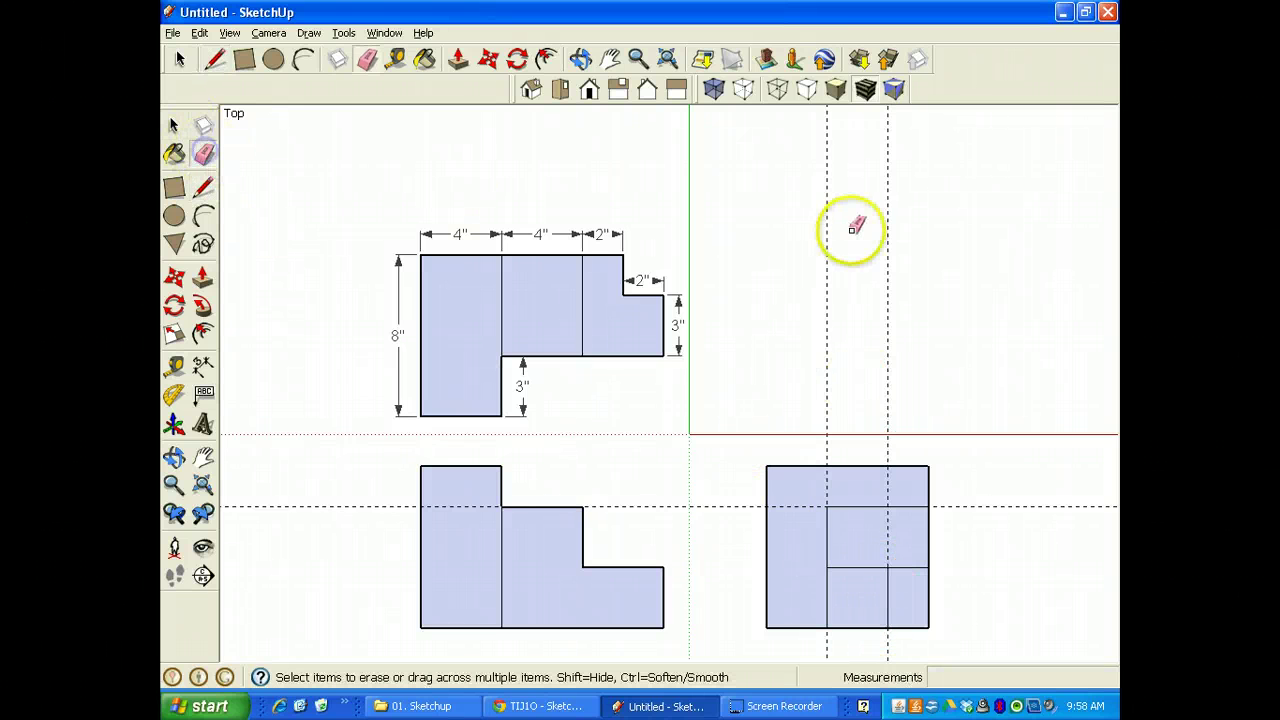
drag(853, 228, 823, 229)
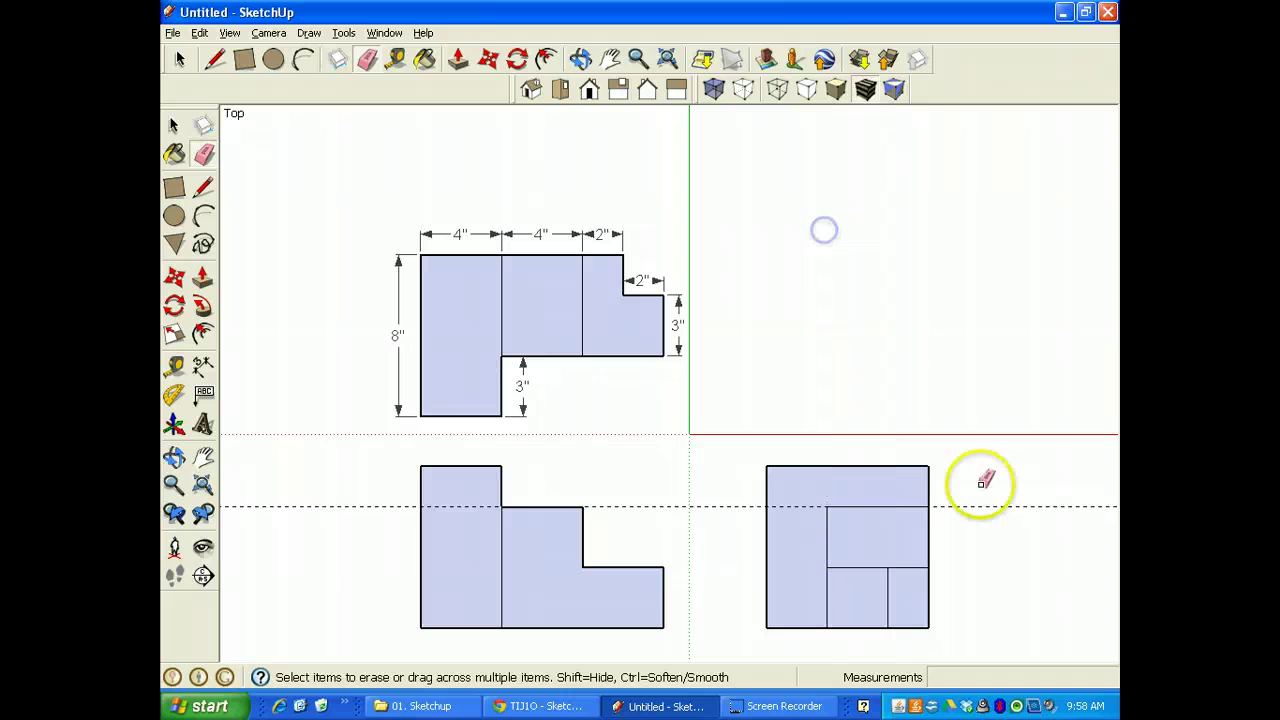
click(741, 503)
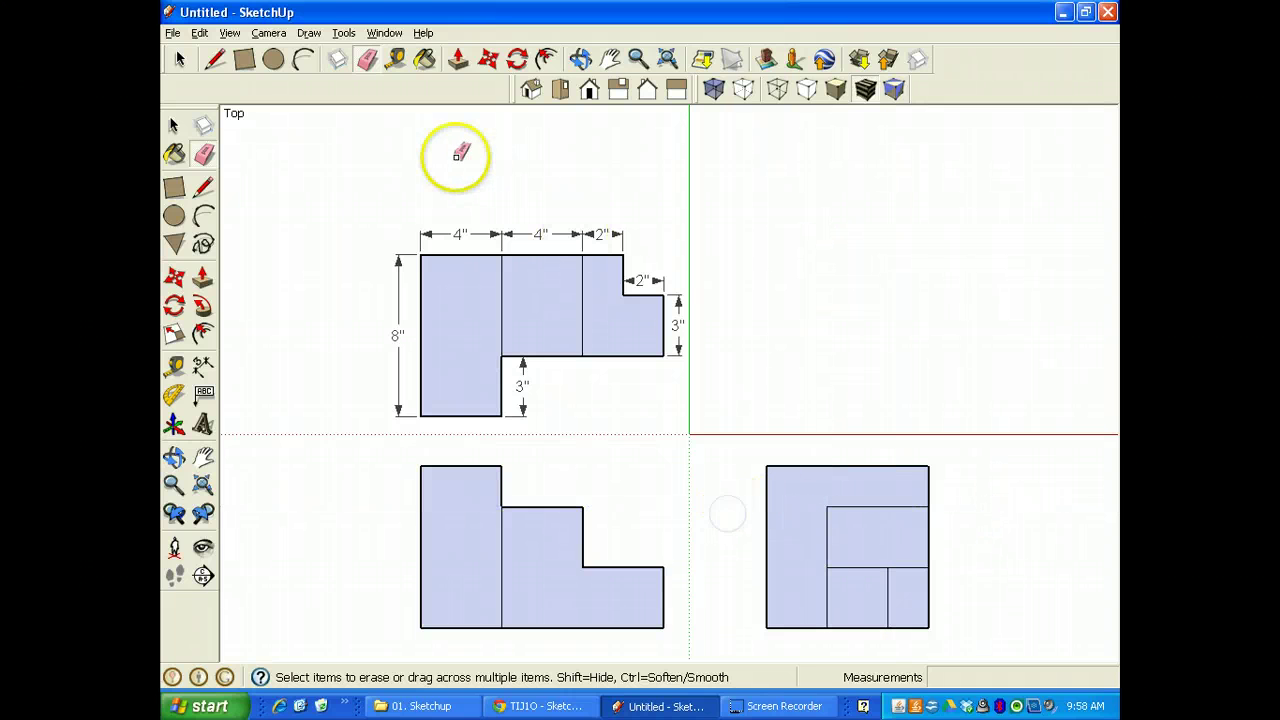
- Review the top, front and side views together, and switch to Chrome to compare them with the reference drawing
click(666, 60)
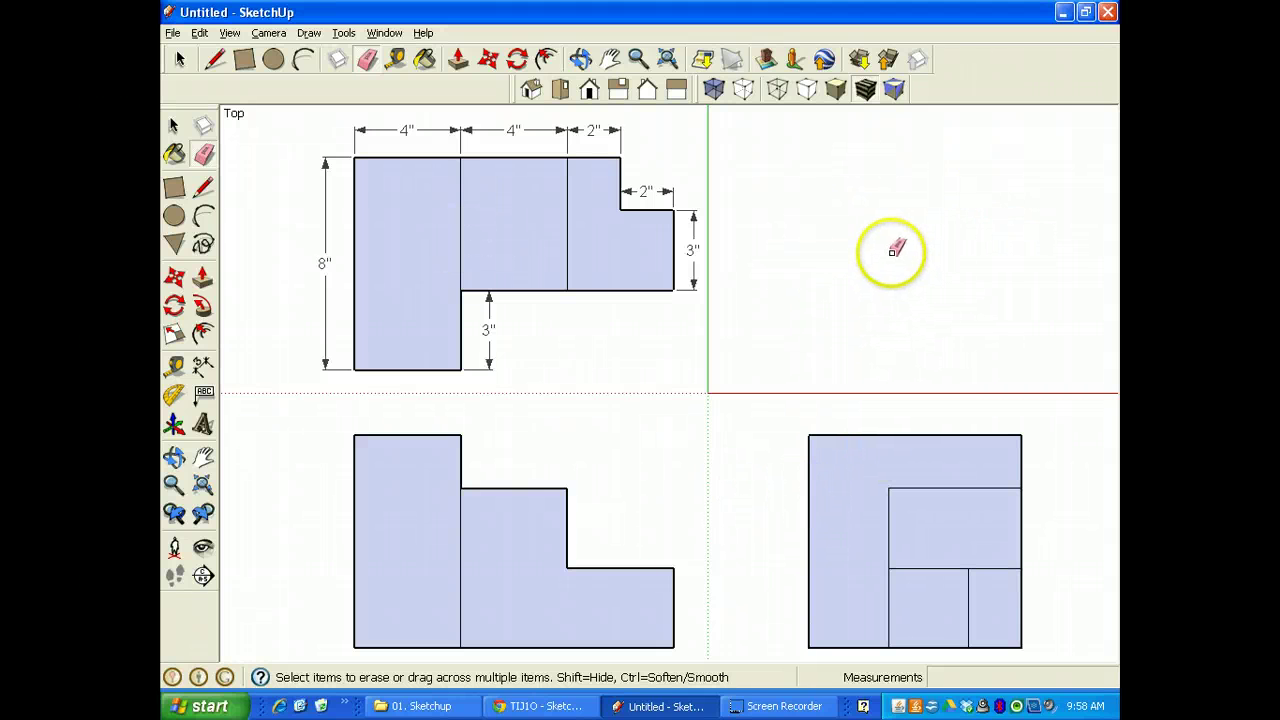
scroll(876, 298, down, 2)
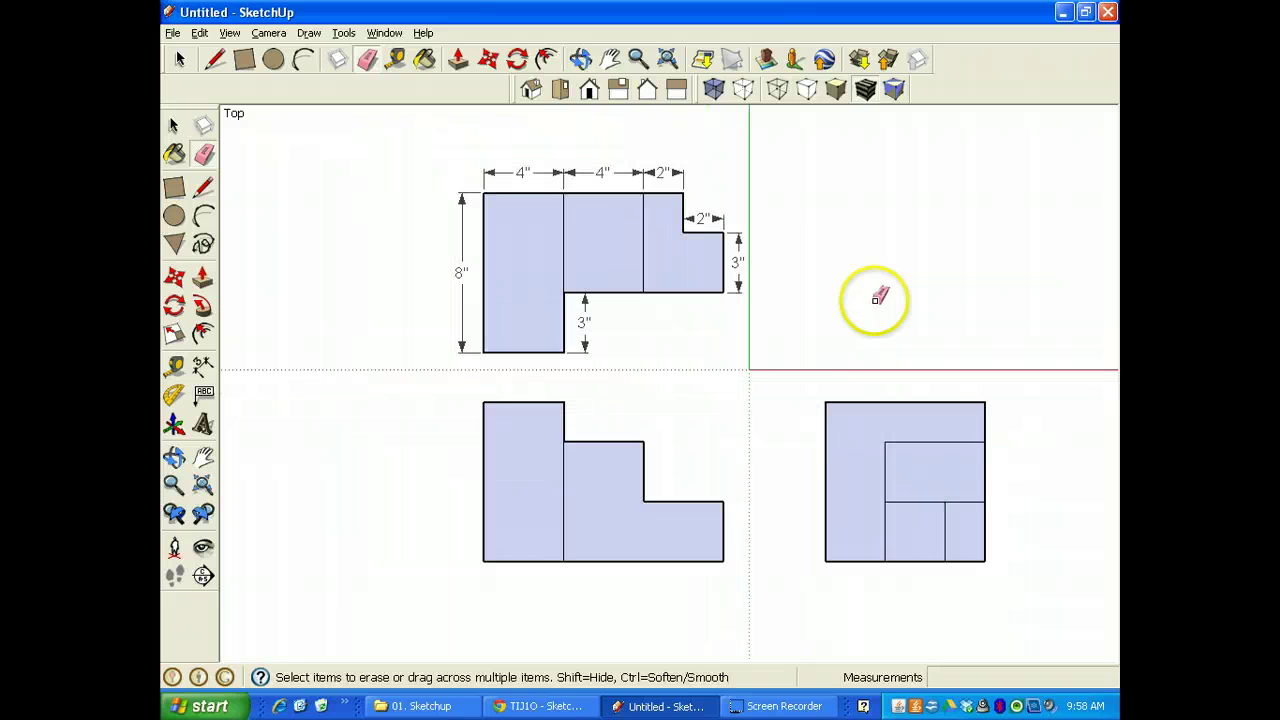
key(space)
drag(895, 268, 810, 294)
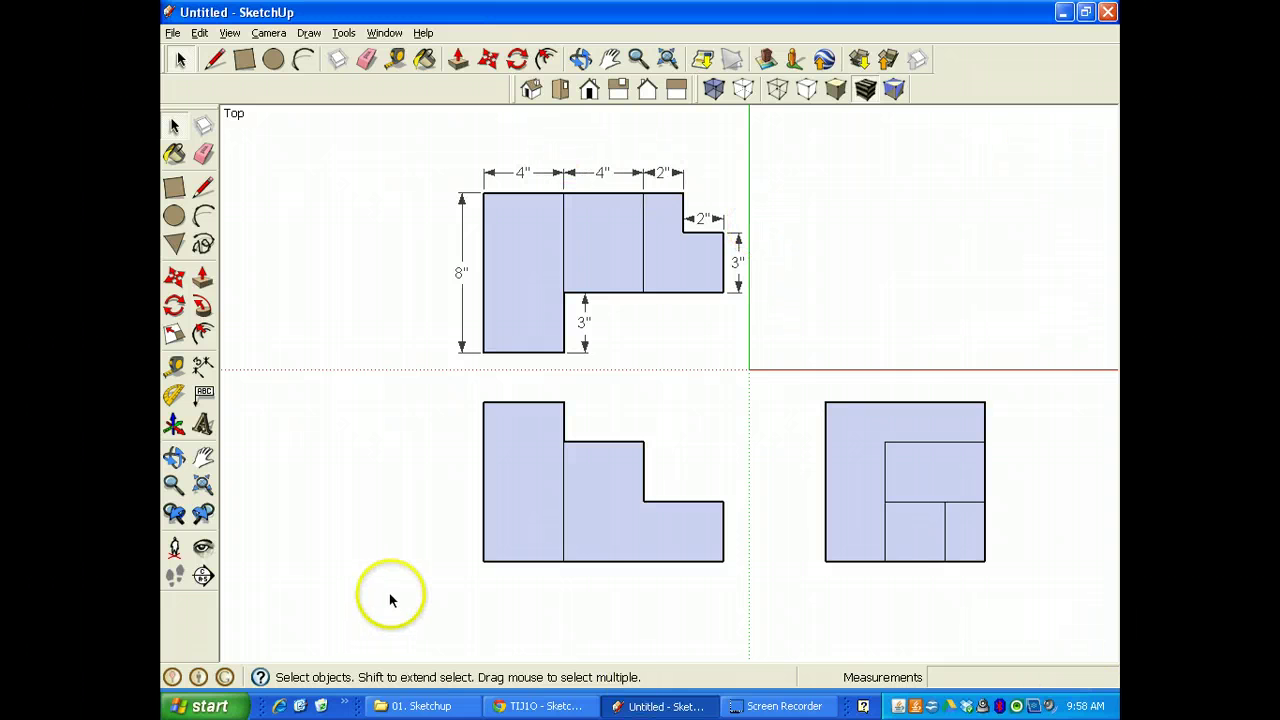
key(alt+Tab)
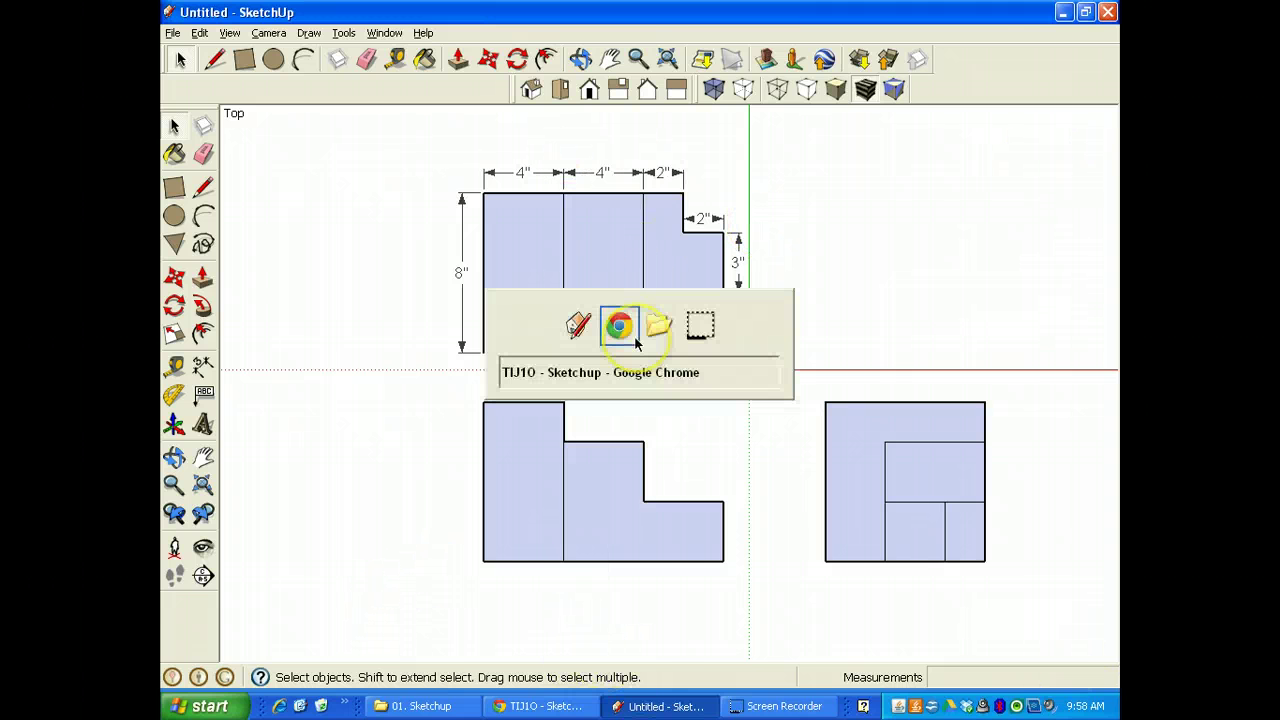
- Review the Exercise 4 reference drawing, and open the wiki's Plans page to read the example plan and page border instructions
scroll(634, 343, up, 1)
scroll(634, 334, down, 4)
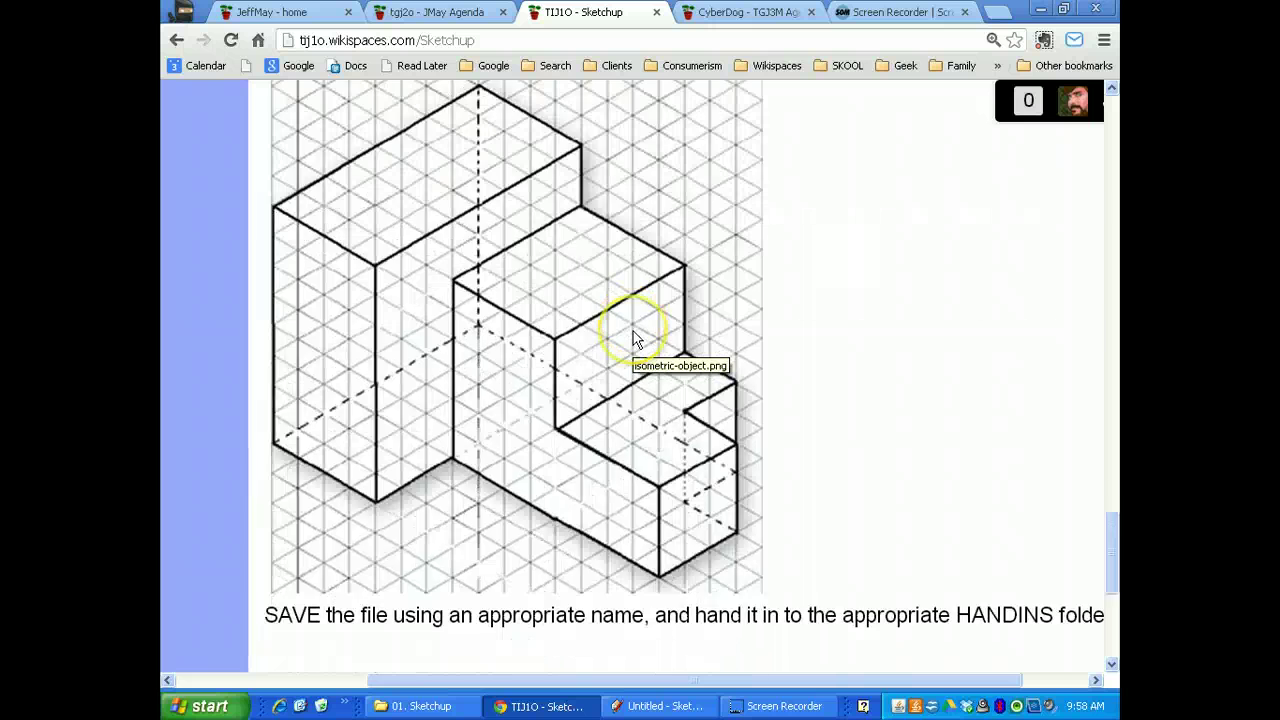
key(ctrl+0)
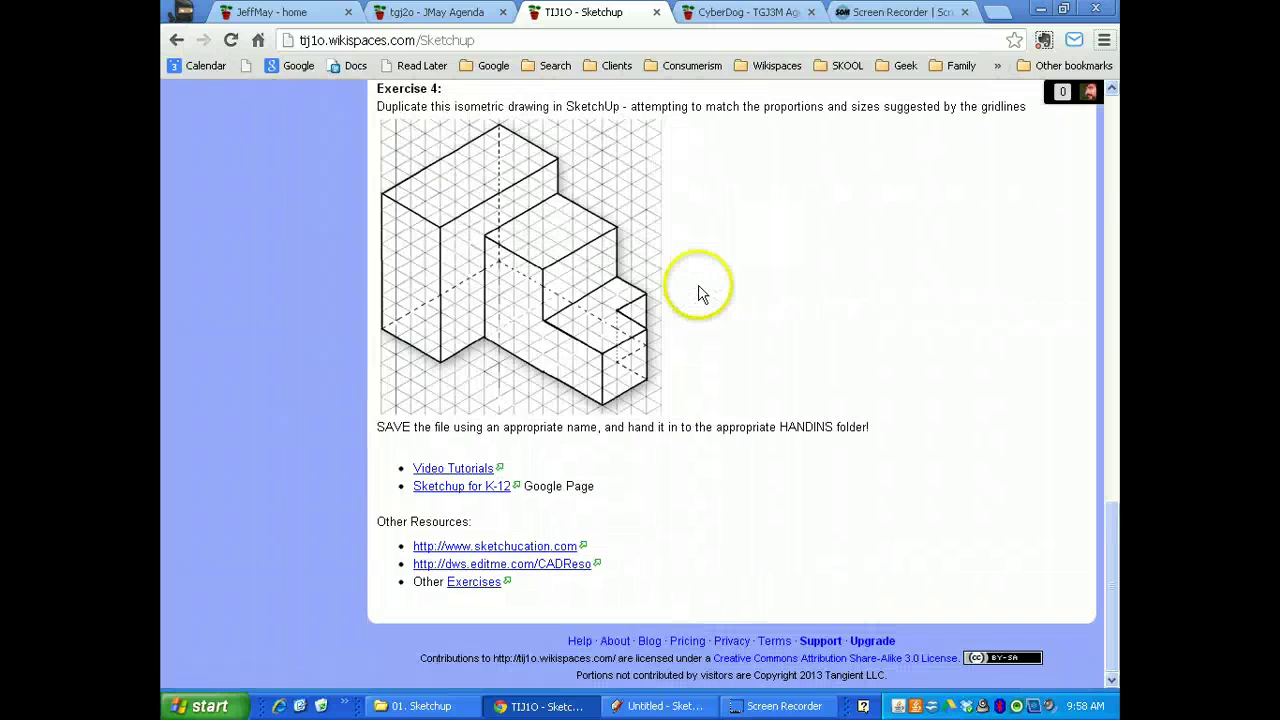
scroll(690, 285, up, 20)
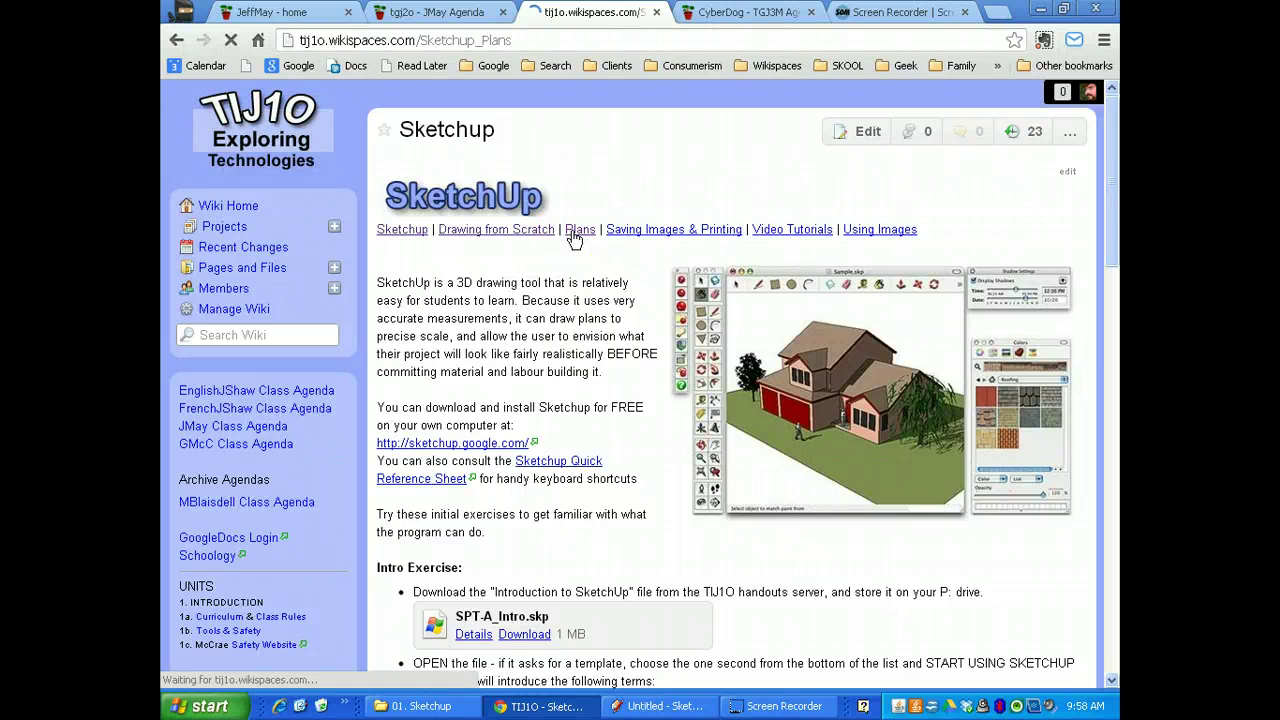
scroll(590, 300, down, 5)
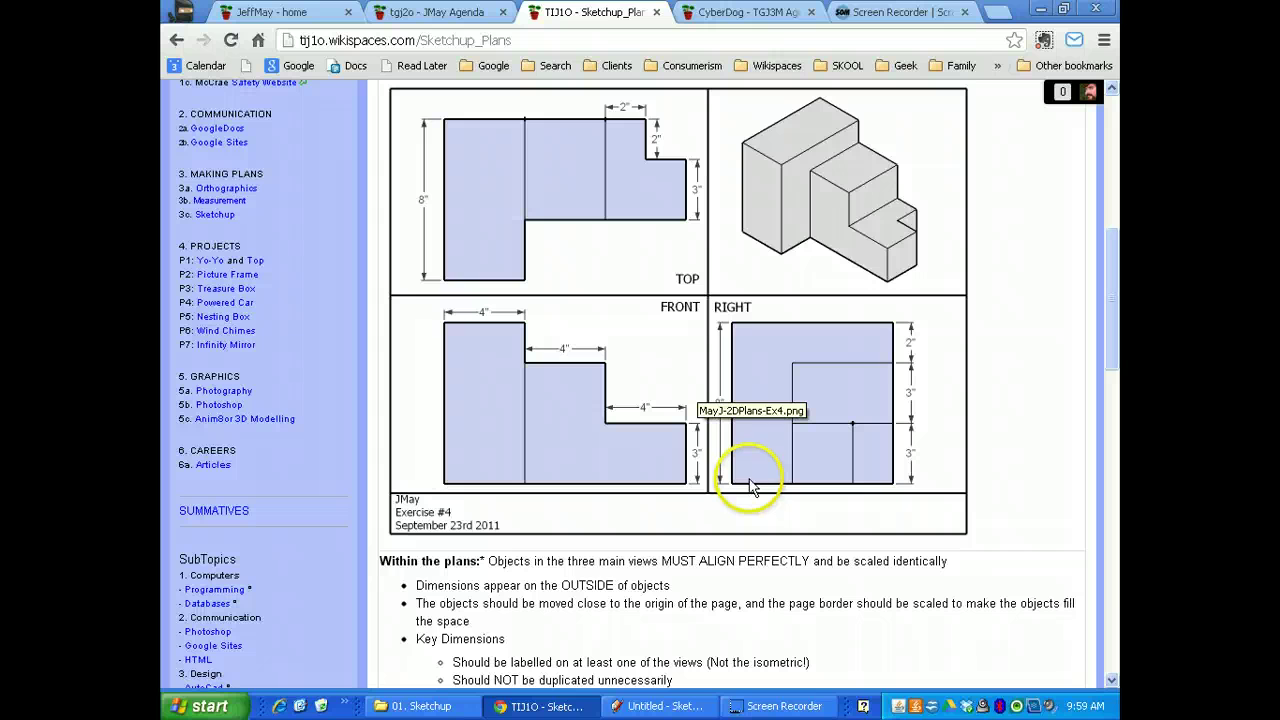
scroll(752, 477, down, 7)
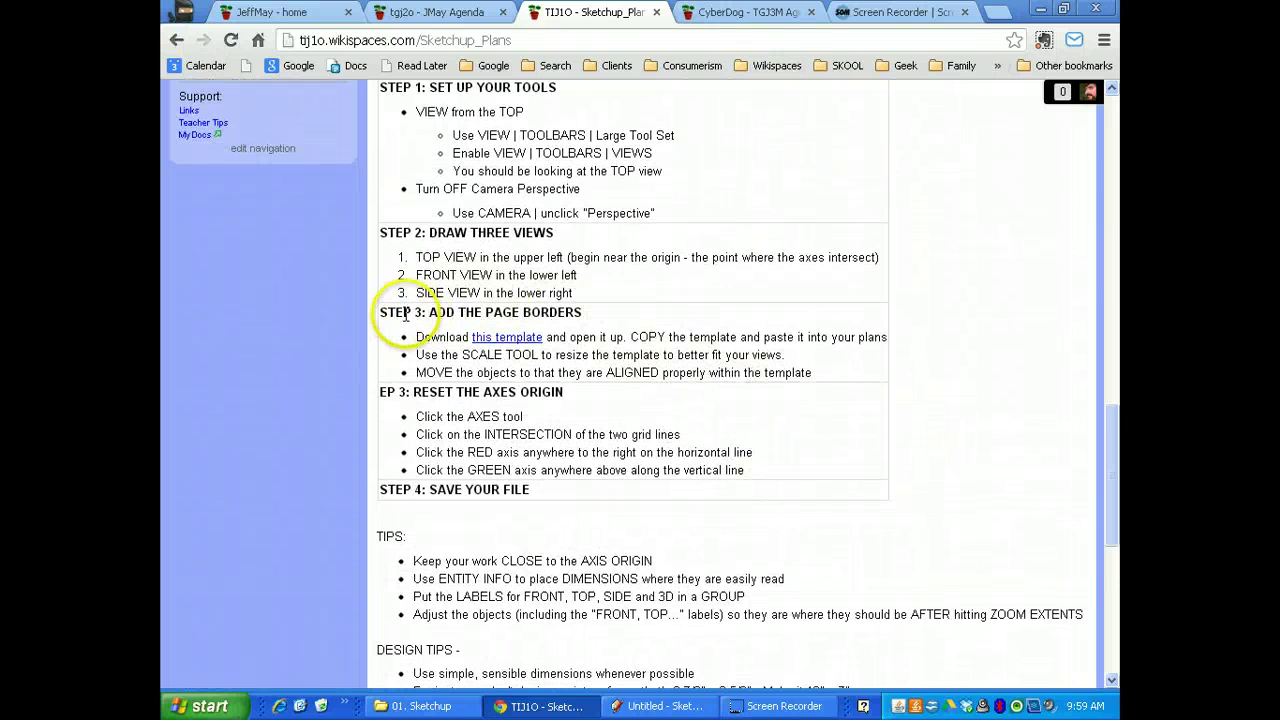
- Download the page border template as Plan Template 2013 (4).skp and try to open it
click(512, 338)
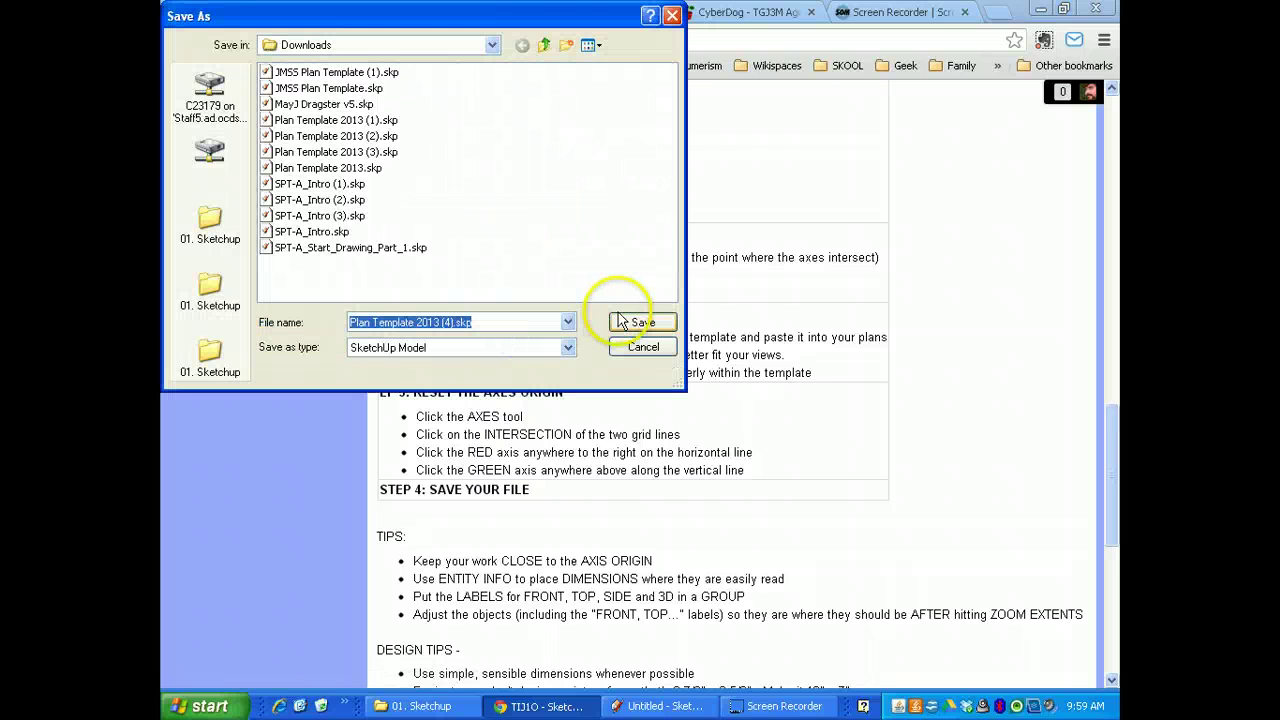
click(633, 320)
click(253, 670)
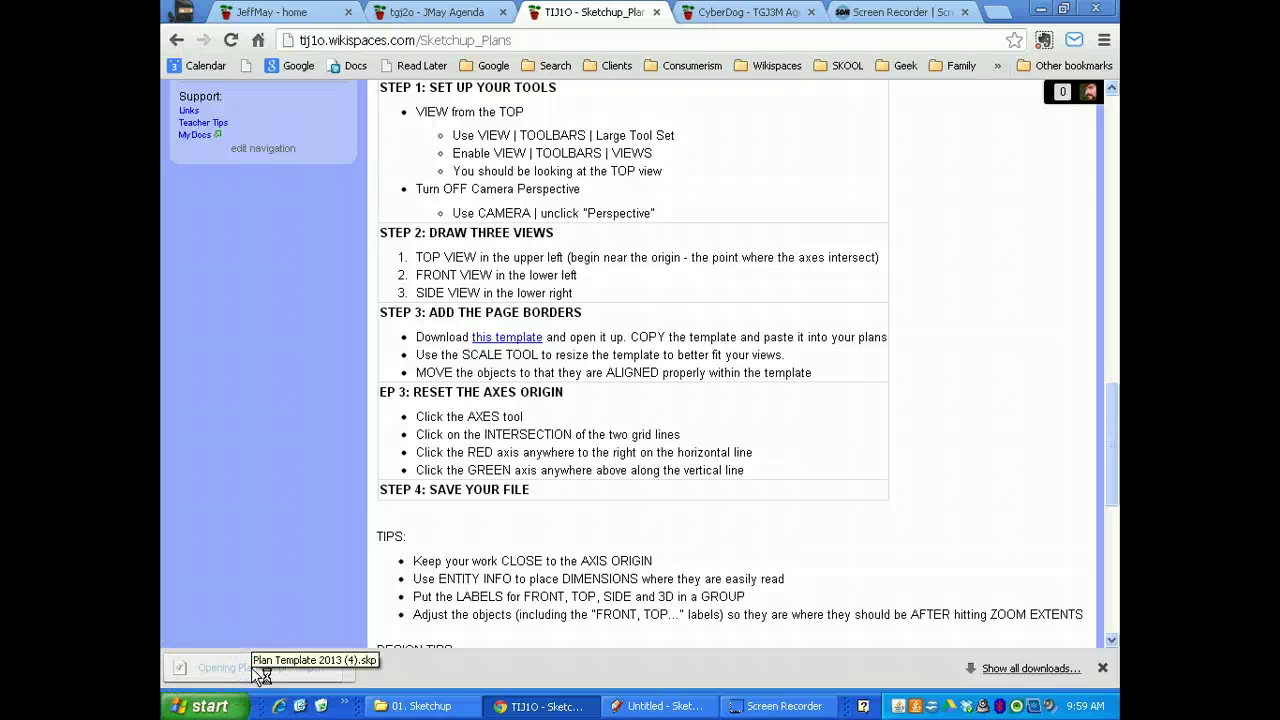
click(655, 383)
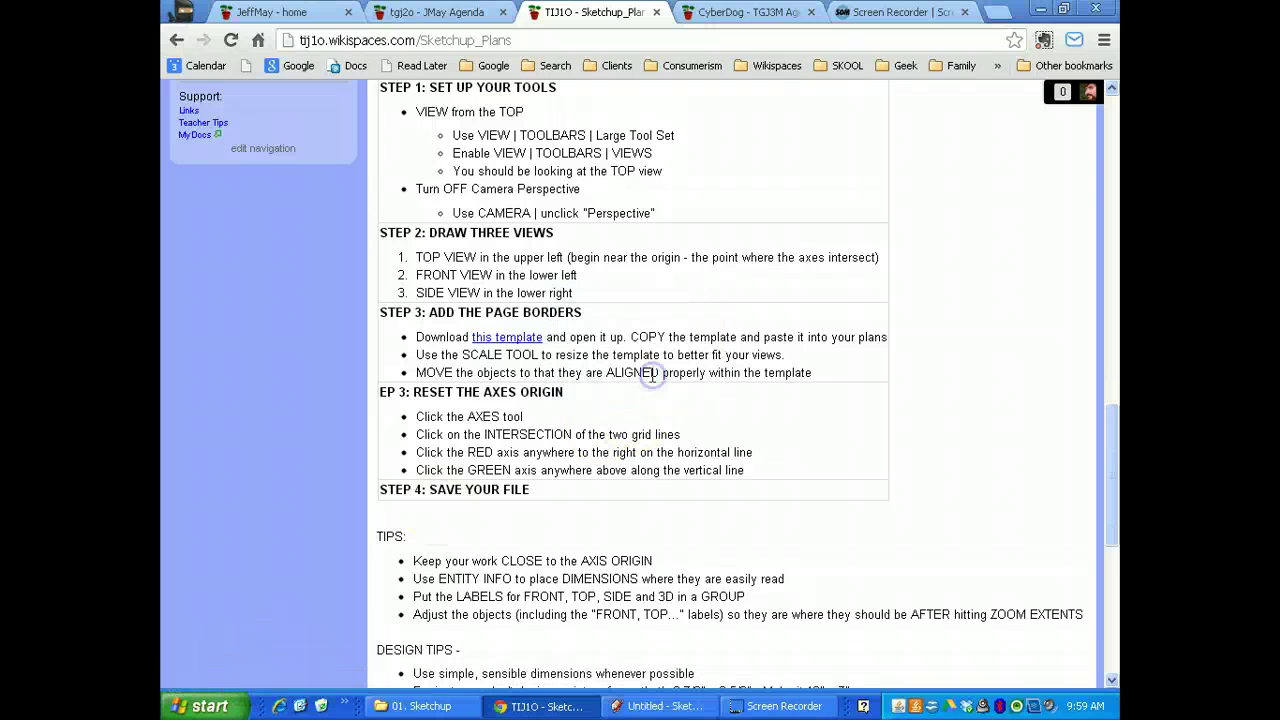
- Download the page border template again as Plan Template 2013 (5).skp and open it in SketchUp
click(510, 338)
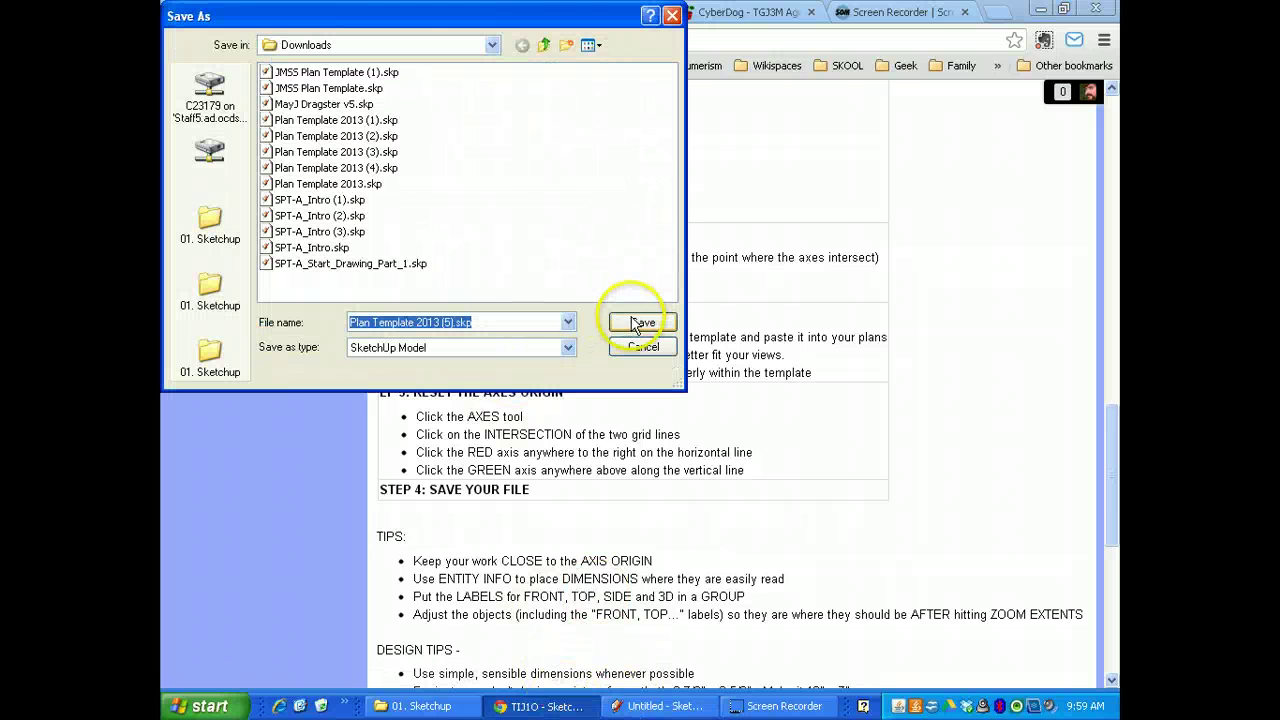
click(643, 323)
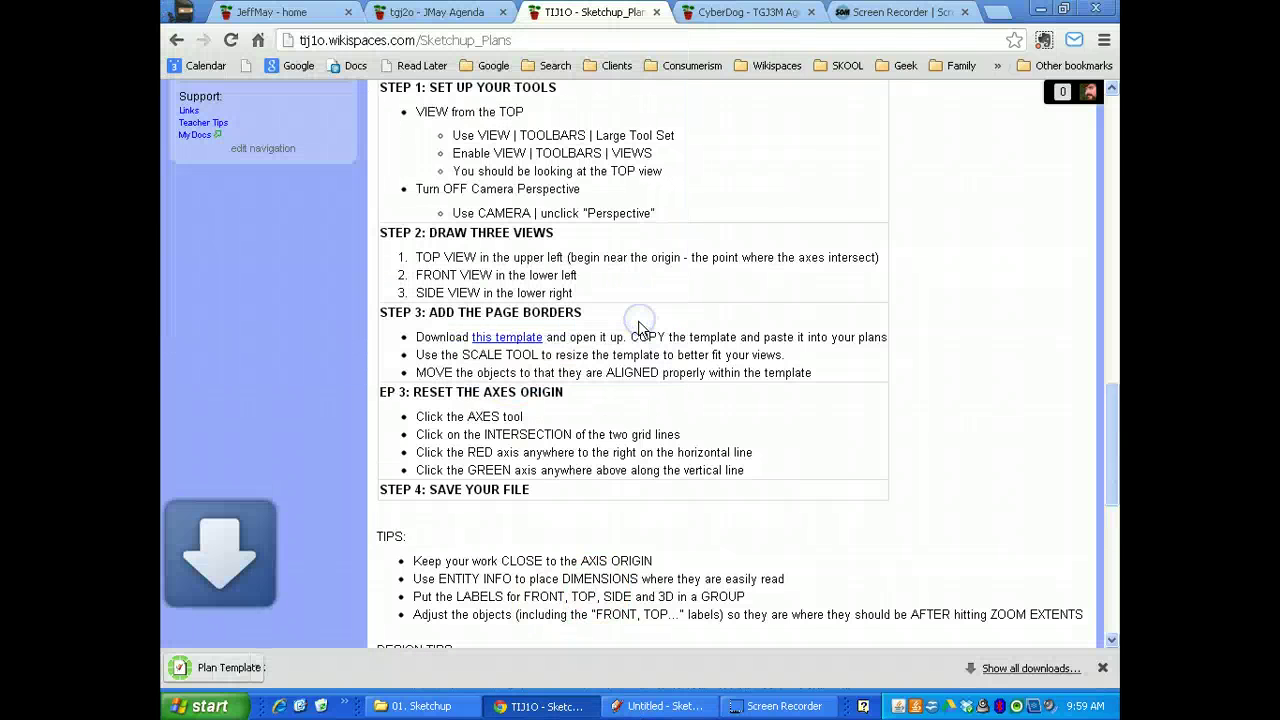
click(250, 673)
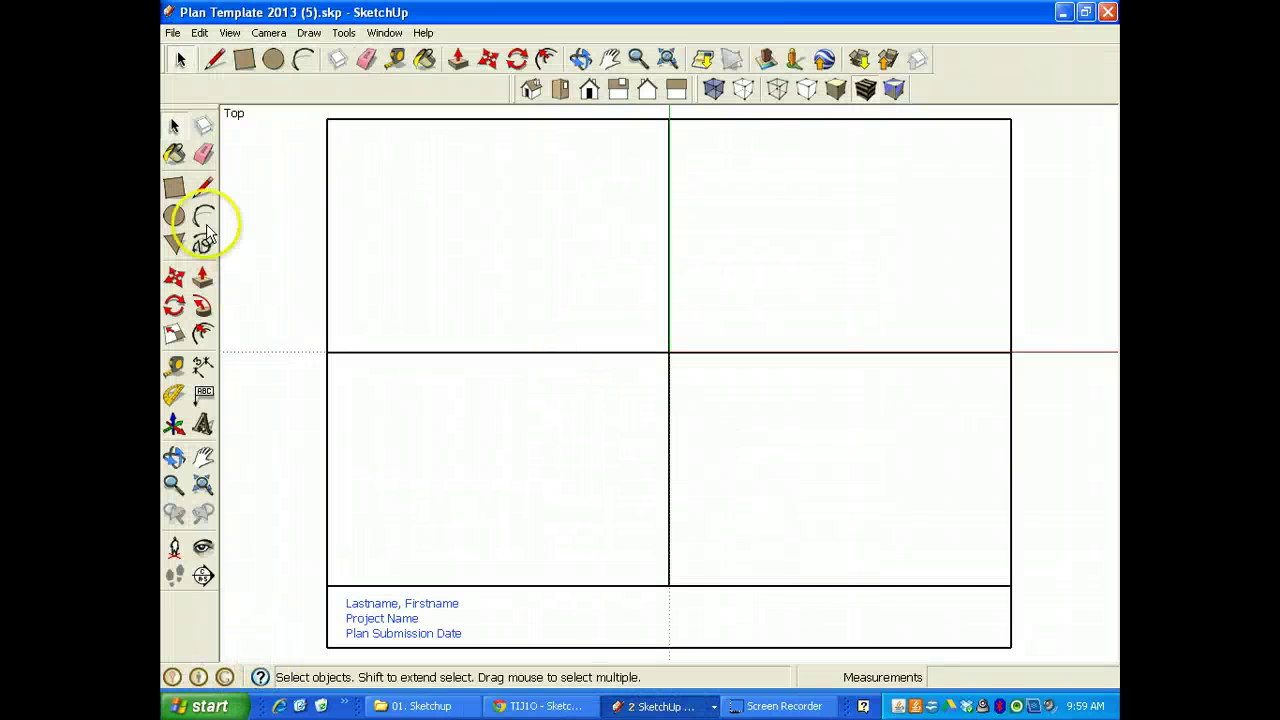
- Copy the whole page border group from the template to the clipboard
click(328, 146)
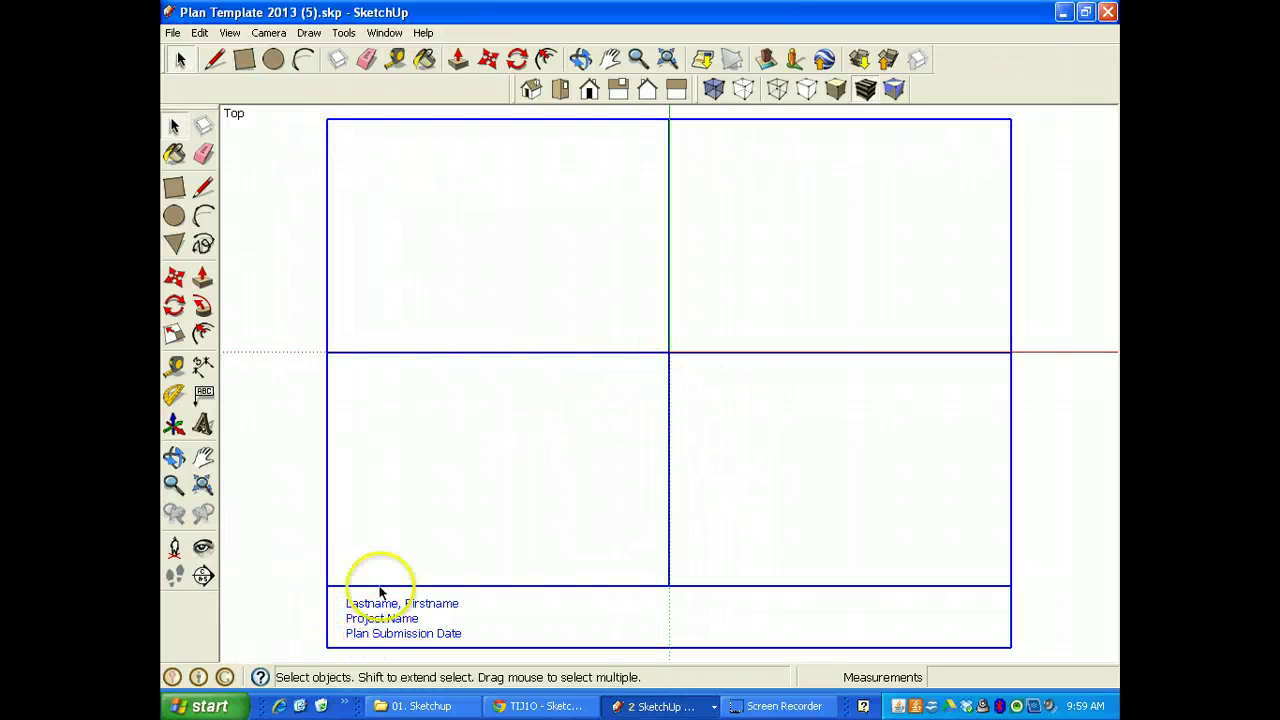
right_click(328, 217)
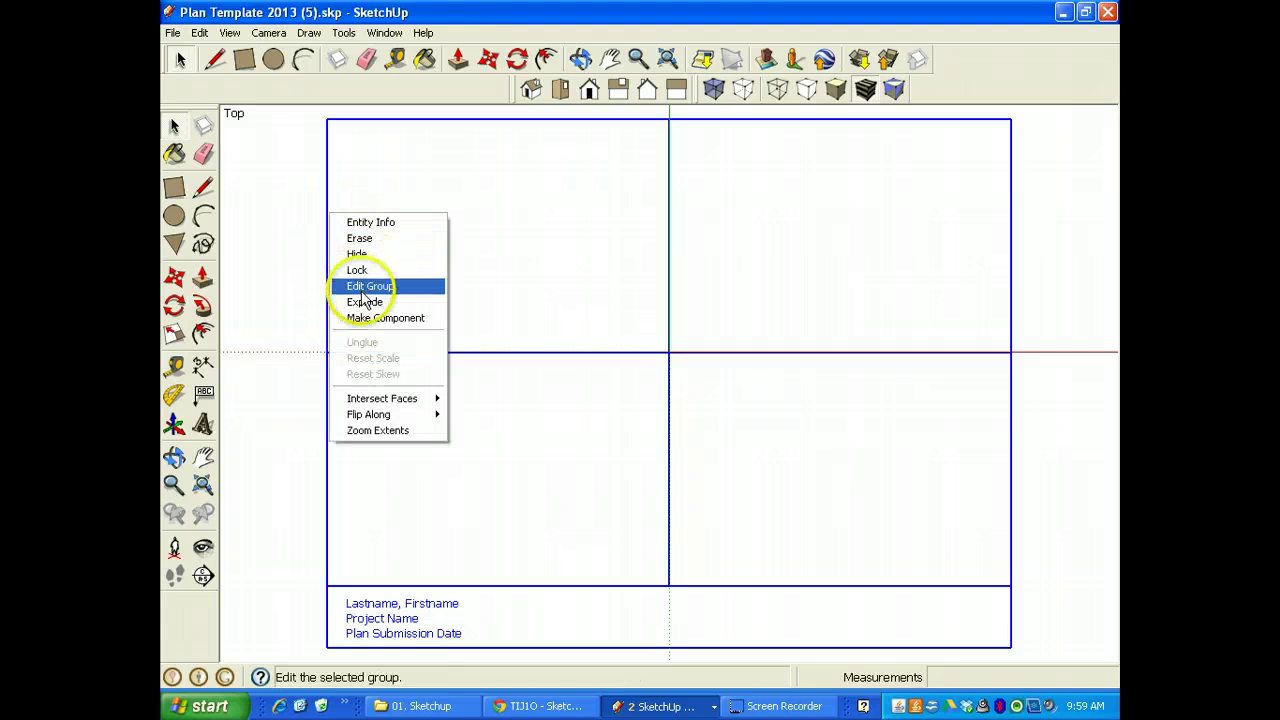
click(326, 198)
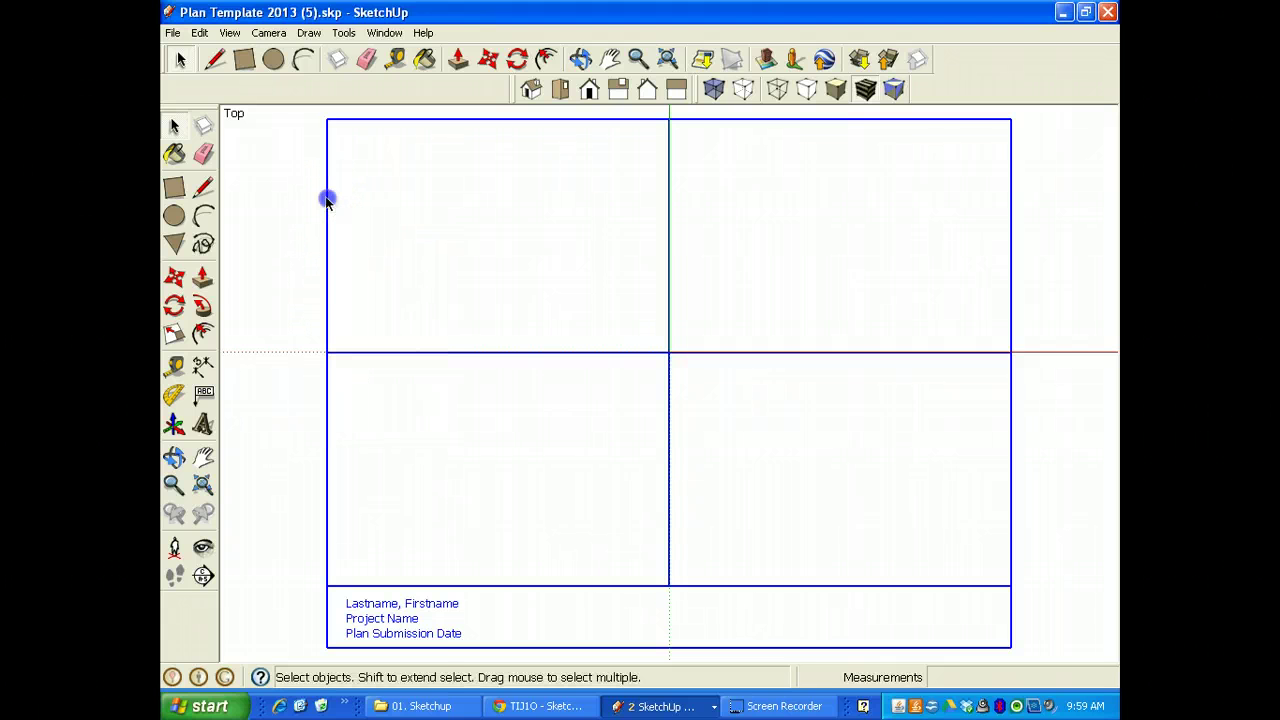
click(199, 33)
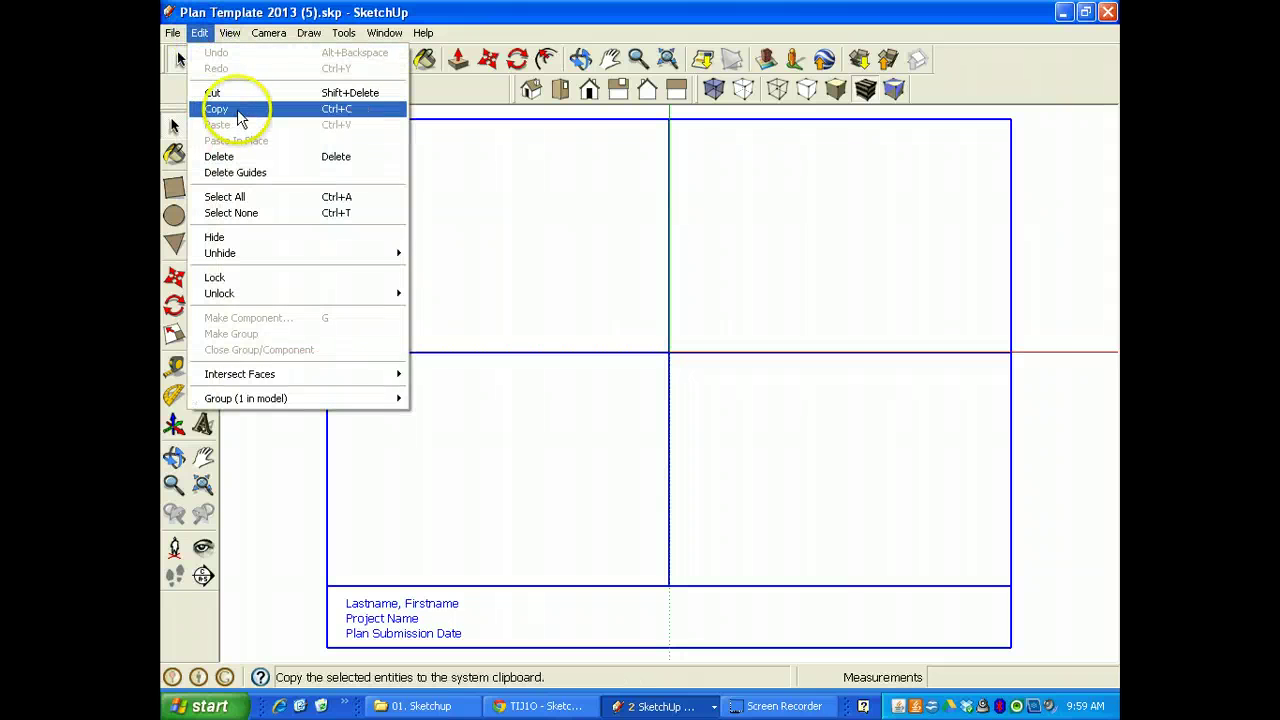
click(336, 115)
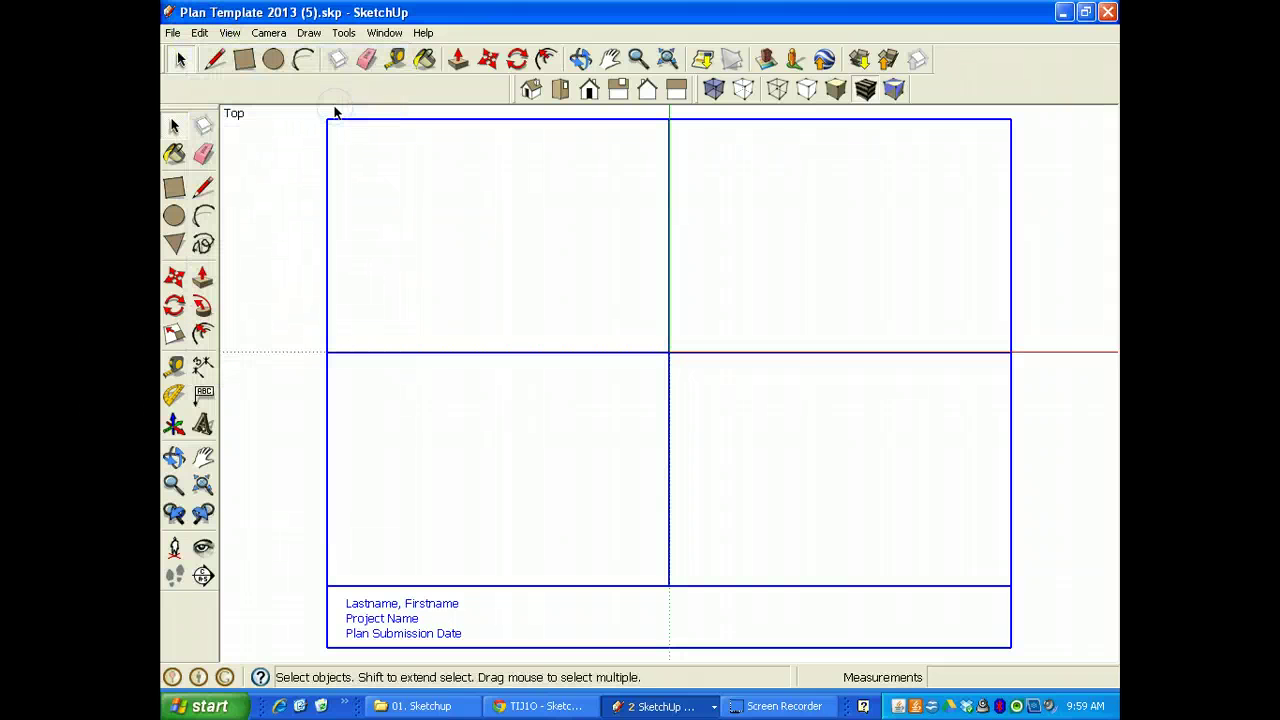
- Switch to the untitled drawing and paste the page border so it surrounds the top, front and side views
key(alt+Tab)
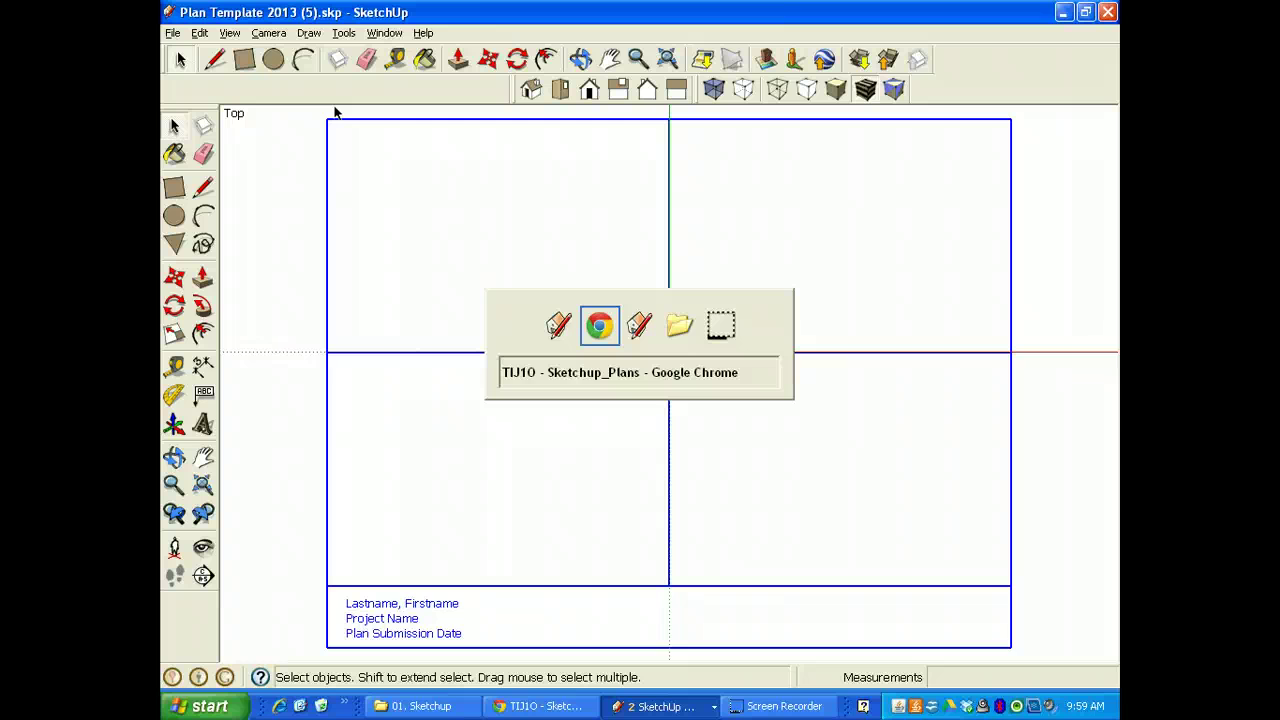
key(alt+Tab)
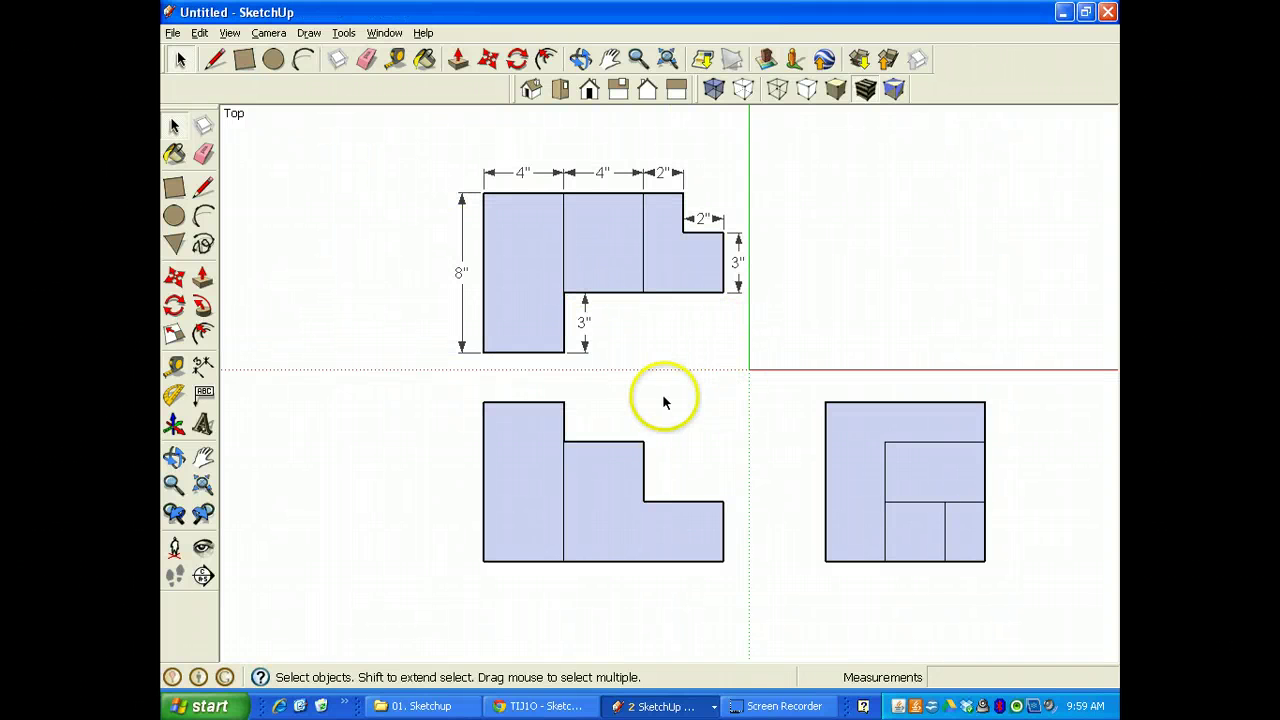
scroll(668, 396, down, 3)
scroll(670, 395, down, 2)
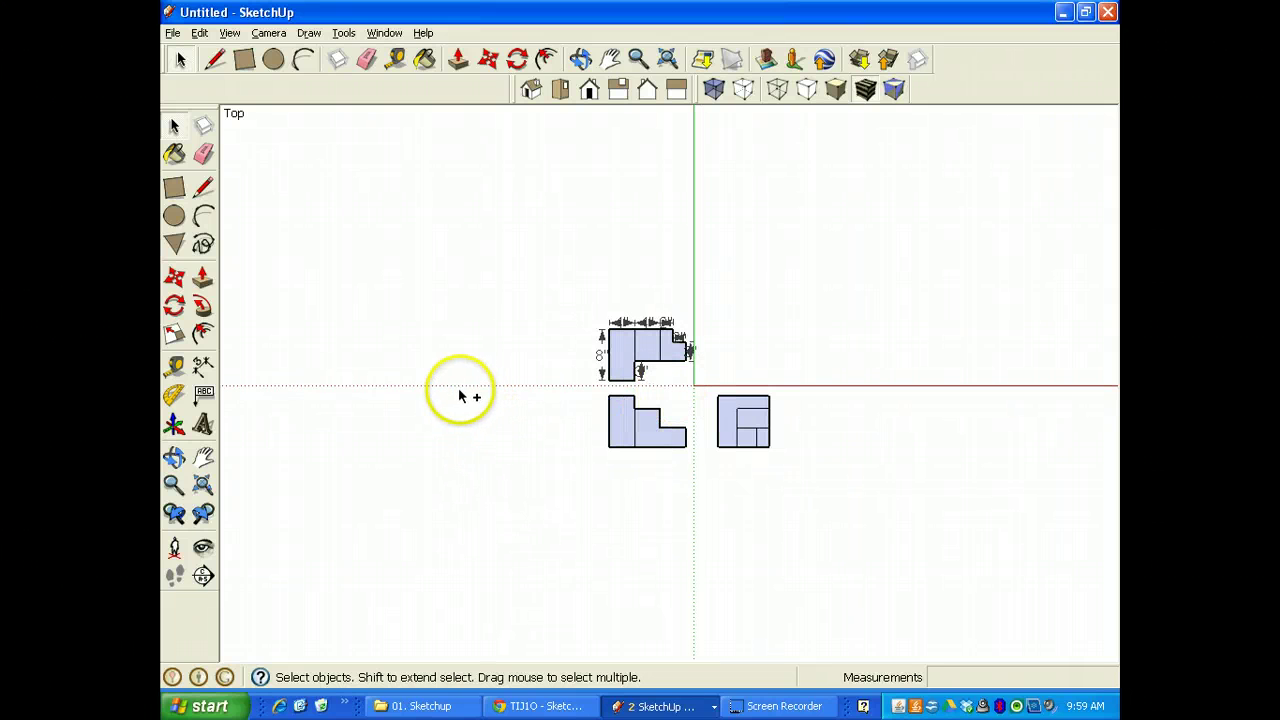
key(ctrl+v)
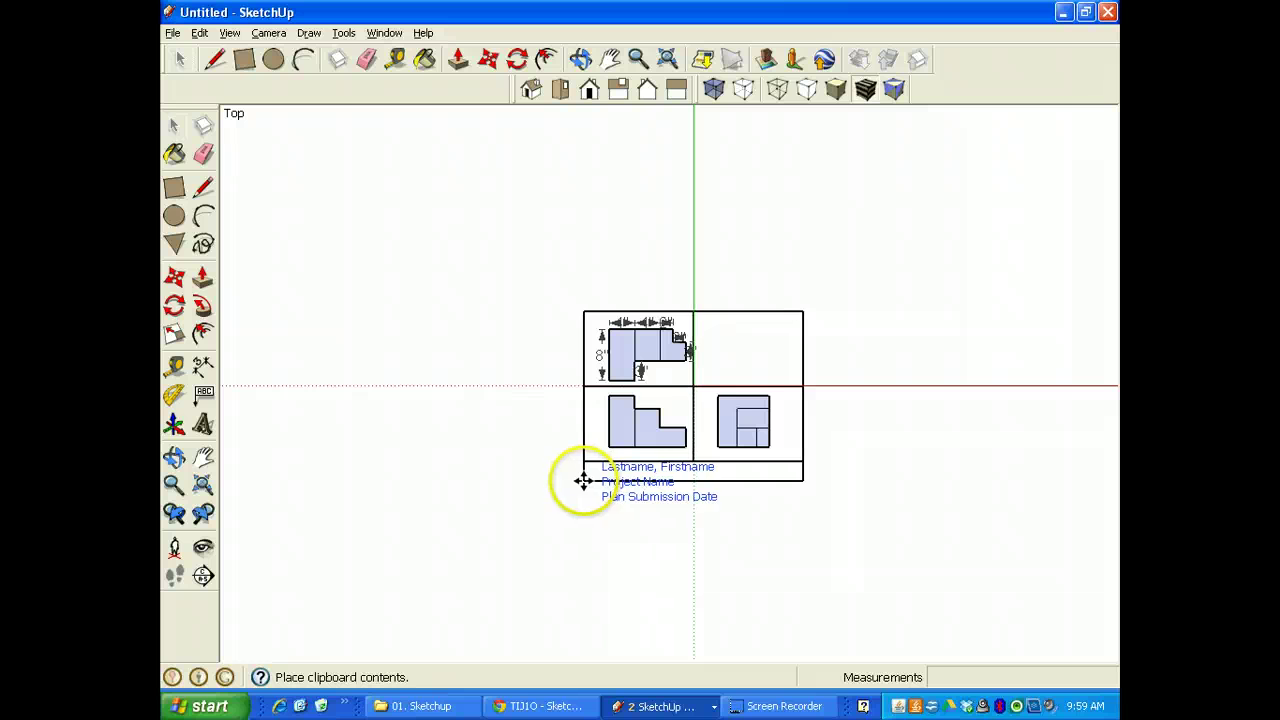
mouse_move(583, 481)
mouse_down()
mouse_move(575, 490)
mouse_move(586, 486)
mouse_up()
- Move the page border so the intersection of its dividing lines sits on the axes origin, and deselect it
scroll(683, 451, up, 5)
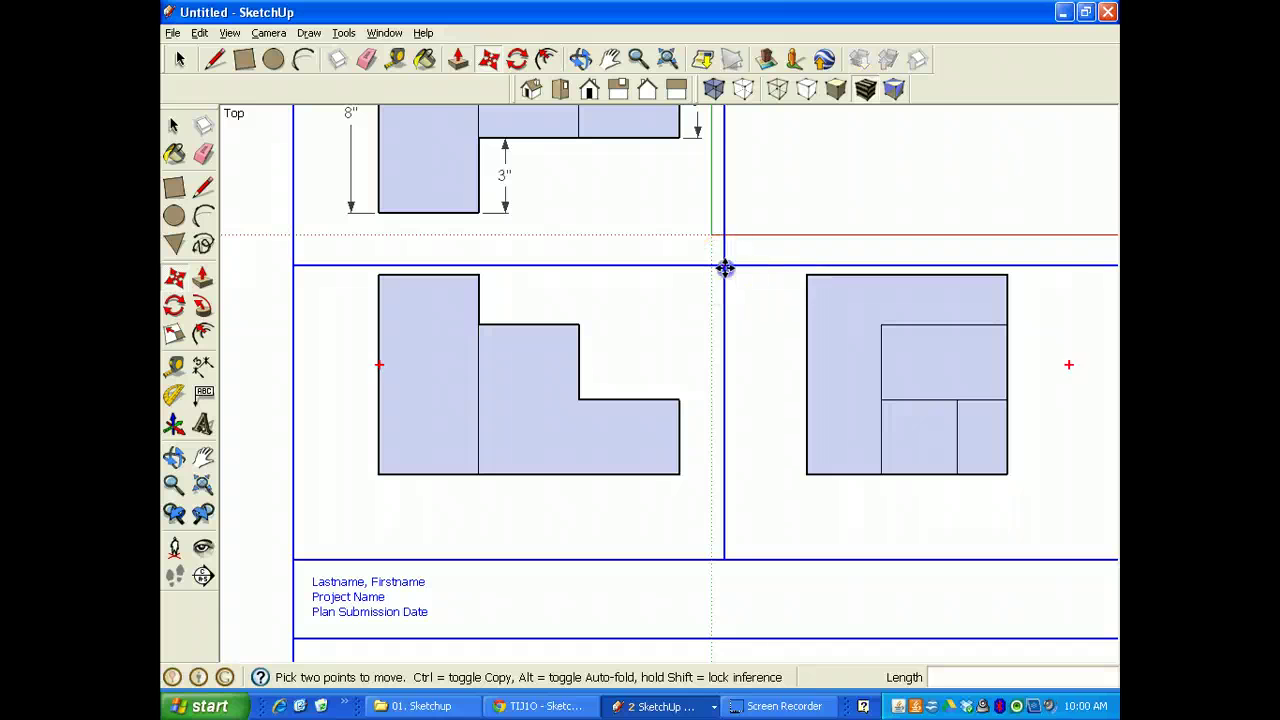
drag(724, 268, 711, 236)
click(711, 236)
scroll(708, 508, down, 3)
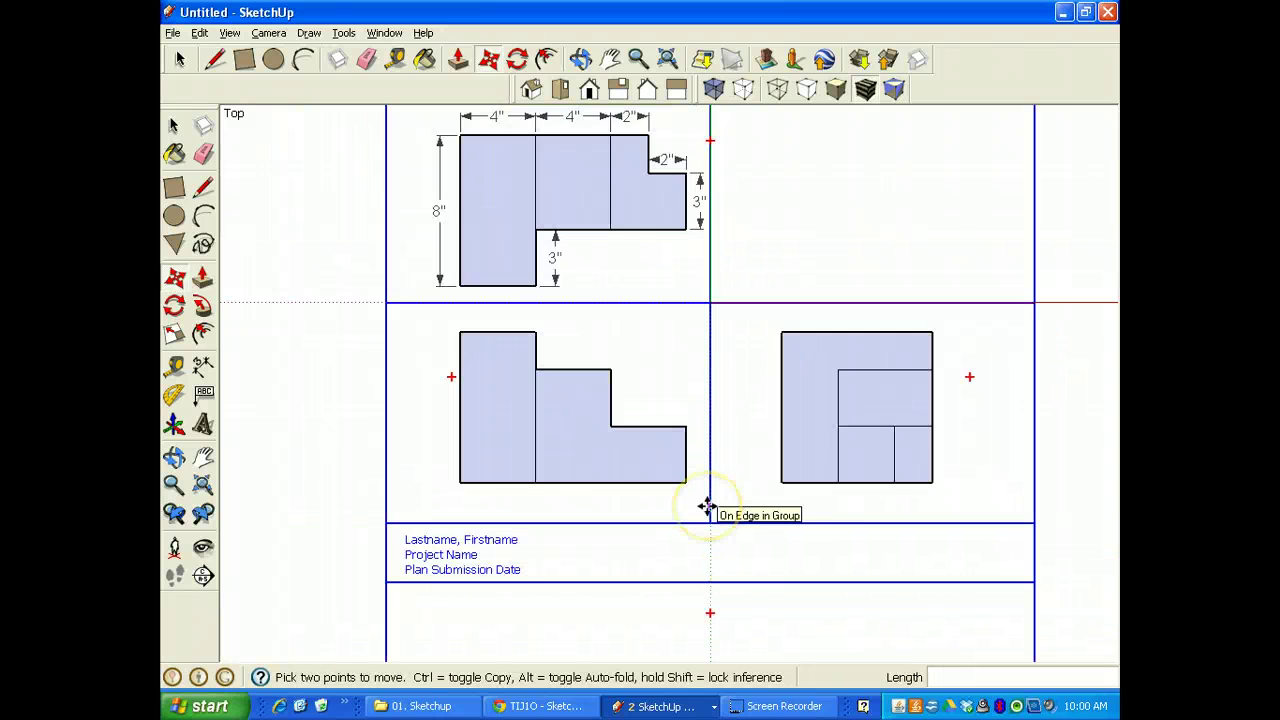
click(668, 60)
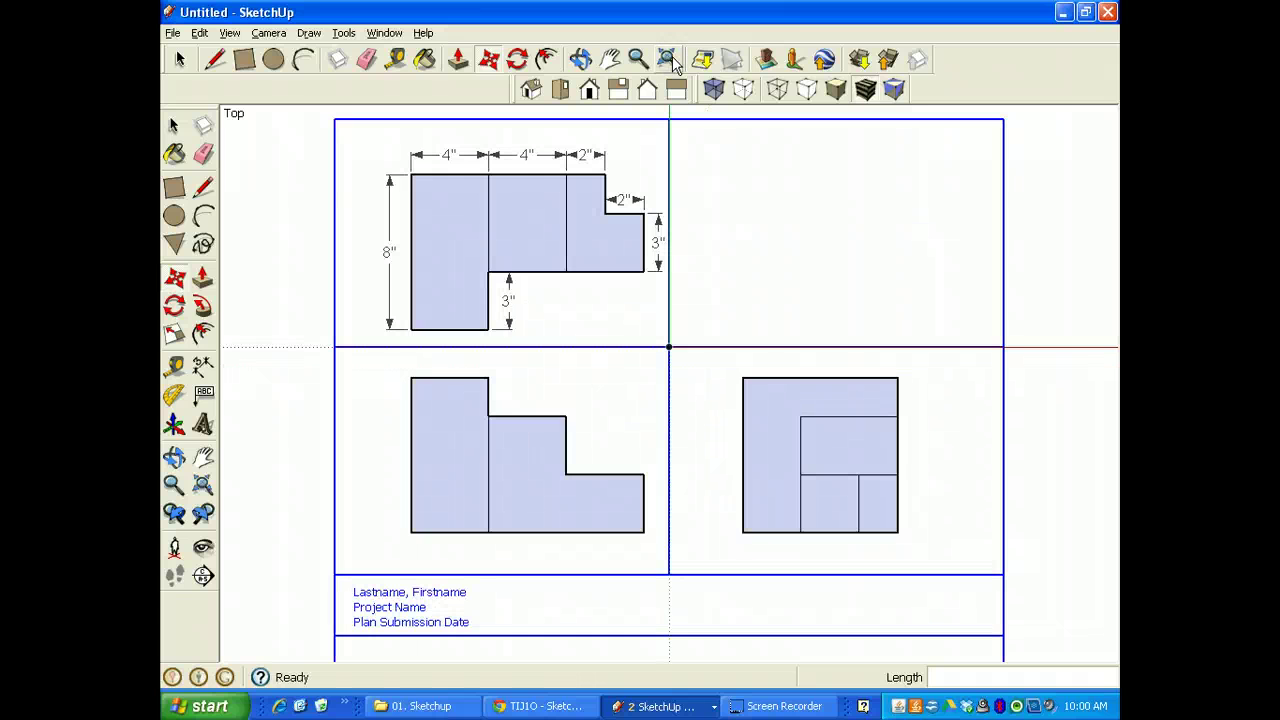
key(m)
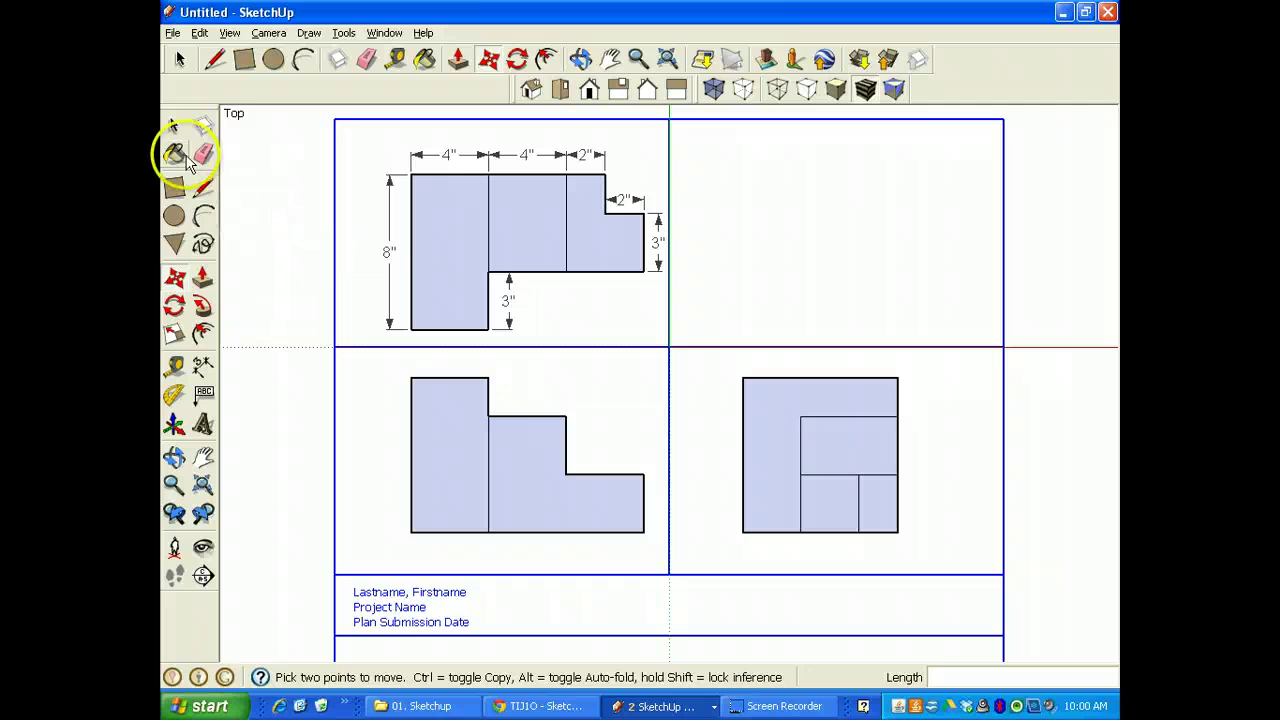
click(173, 125)
click(284, 228)
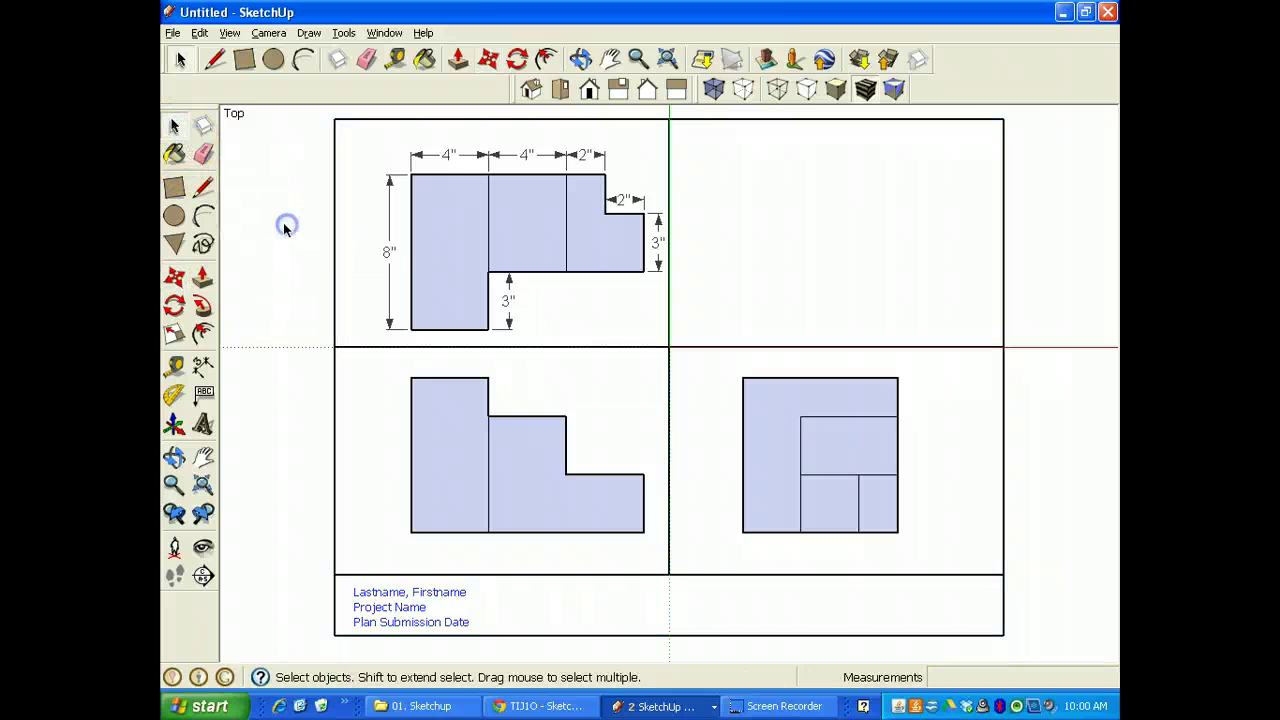
- Scale the page border group down slightly from its lower right corner so it fits more closely around the views
click(335, 220)
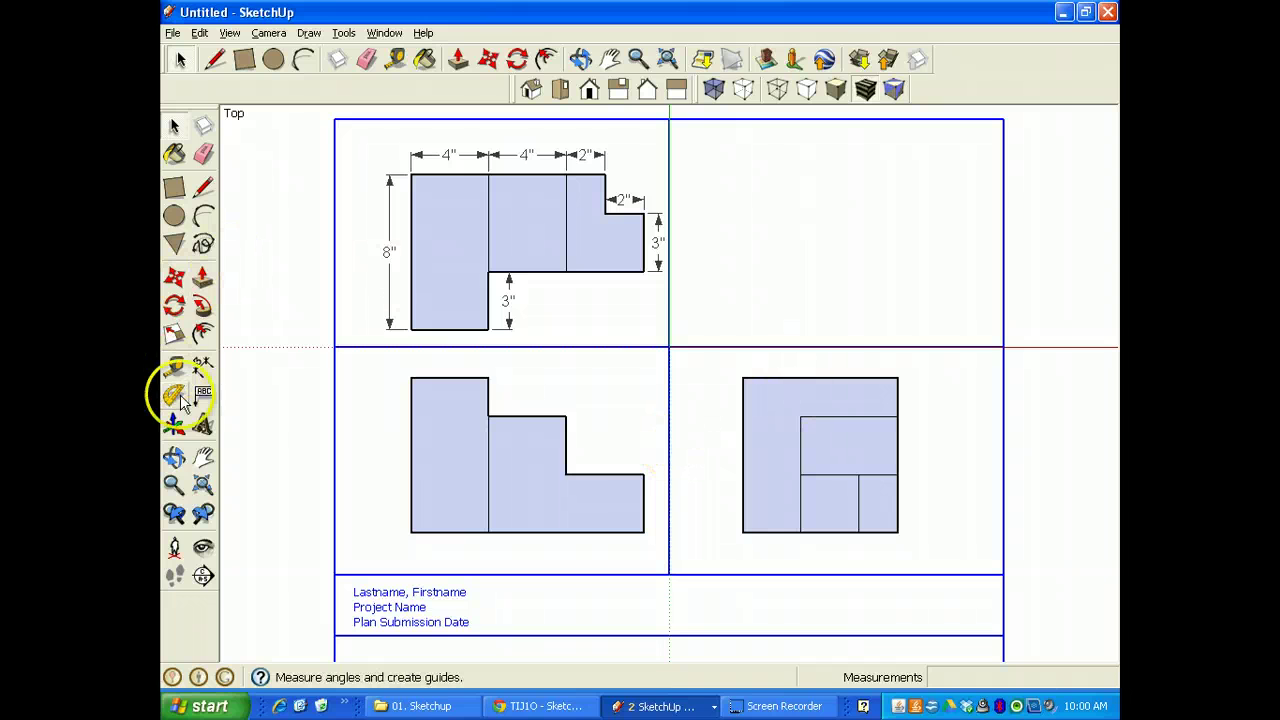
click(174, 333)
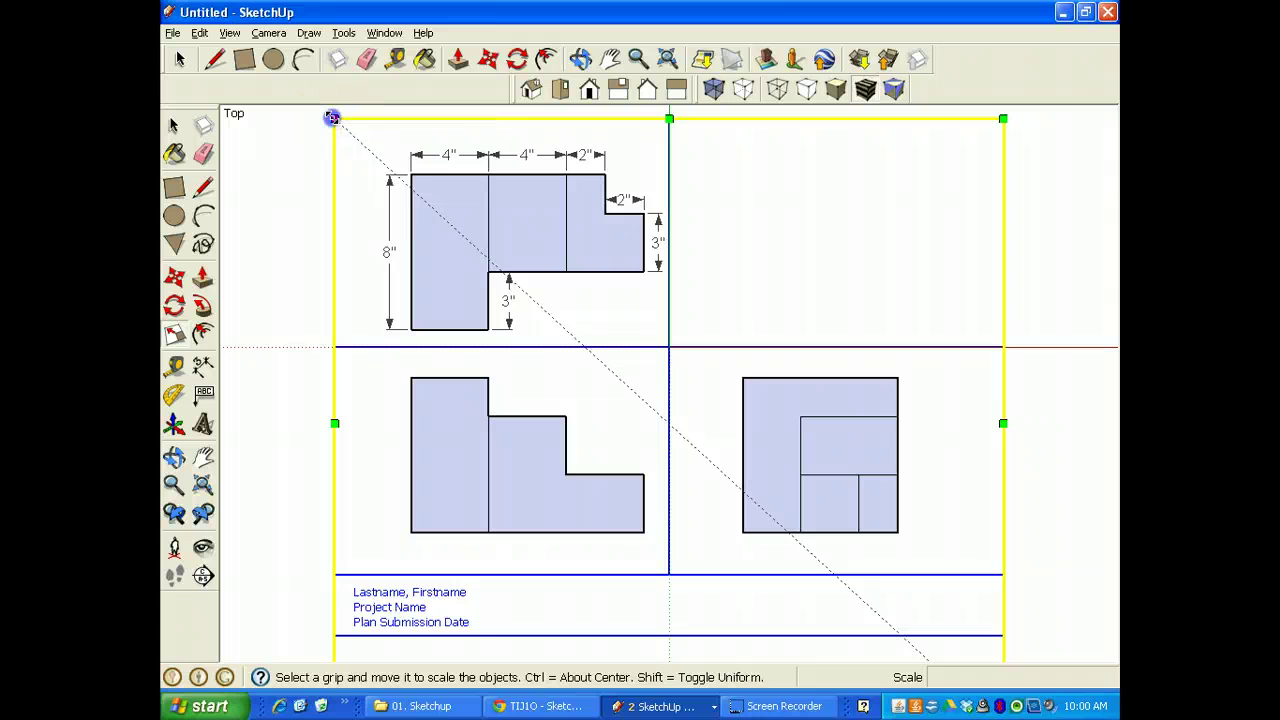
drag(337, 122, 423, 206)
key(Escape)
key(Escape)
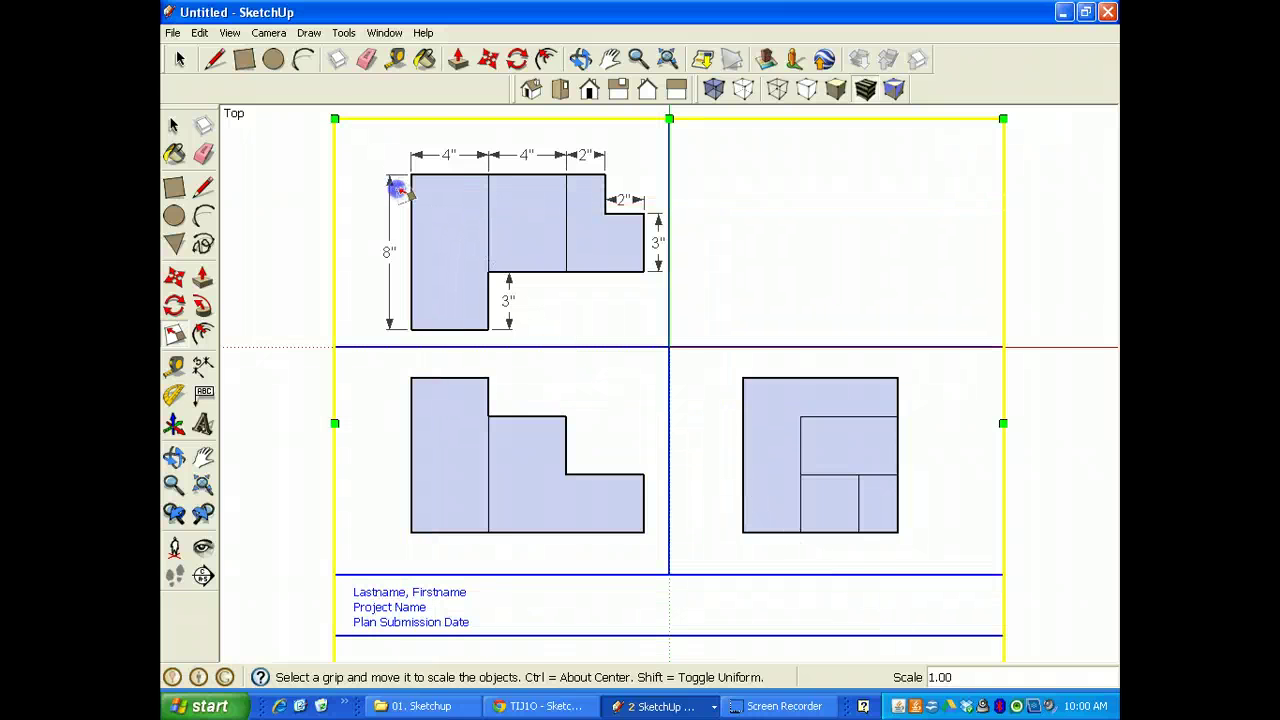
scroll(870, 530, down, 4)
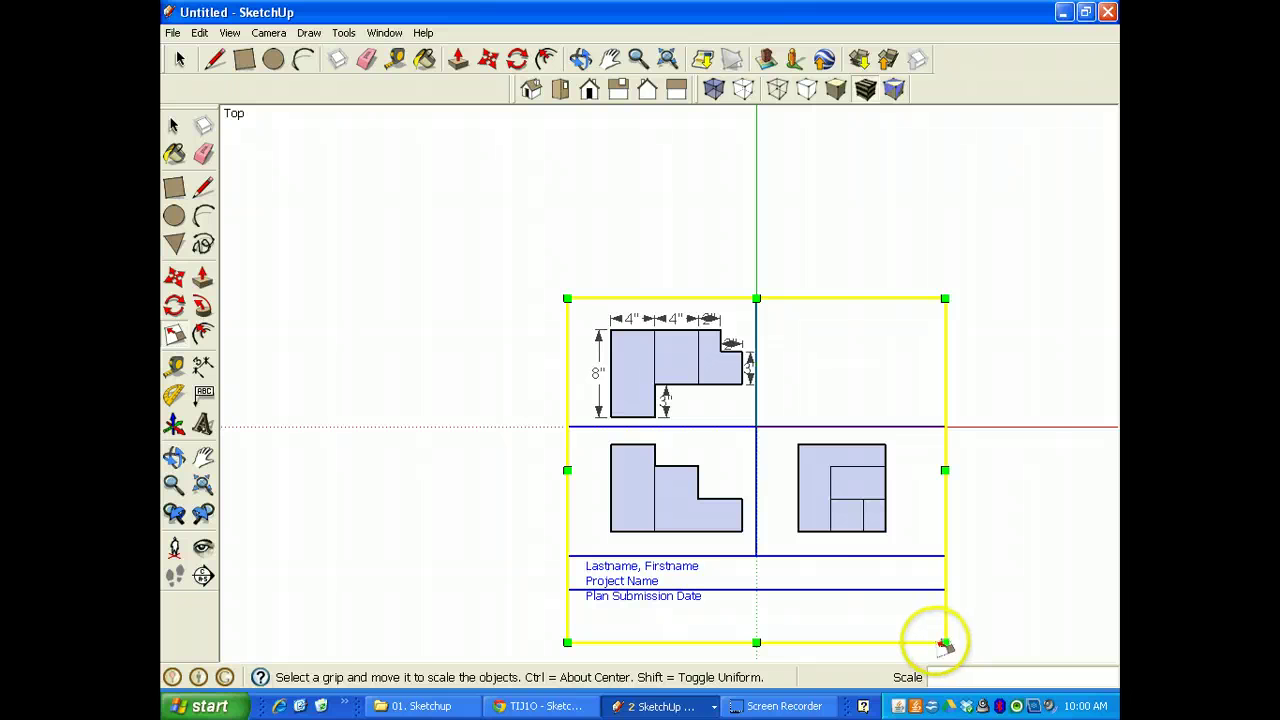
drag(945, 643, 912, 612)
- Move the scaled page border 1 7/8" so the intersection of its dividing lines meets the axes origin, and deselect it
key(m)
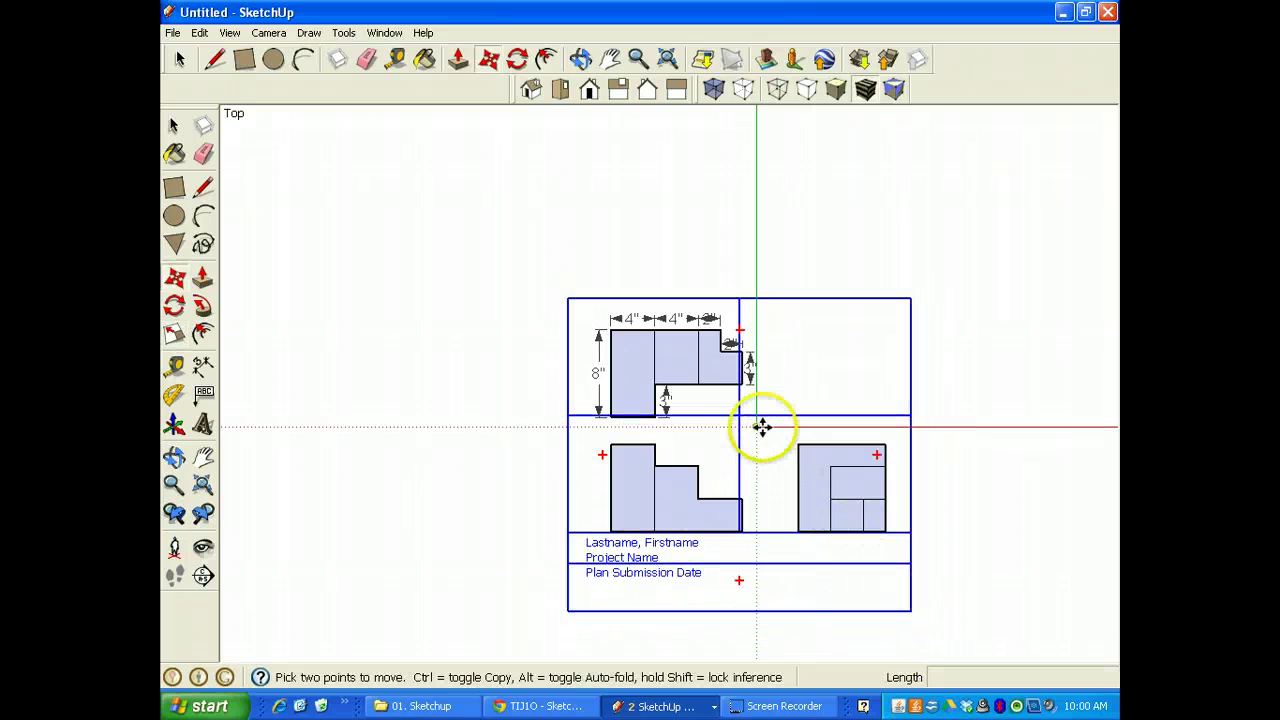
drag(734, 414, 753, 428)
click(753, 428)
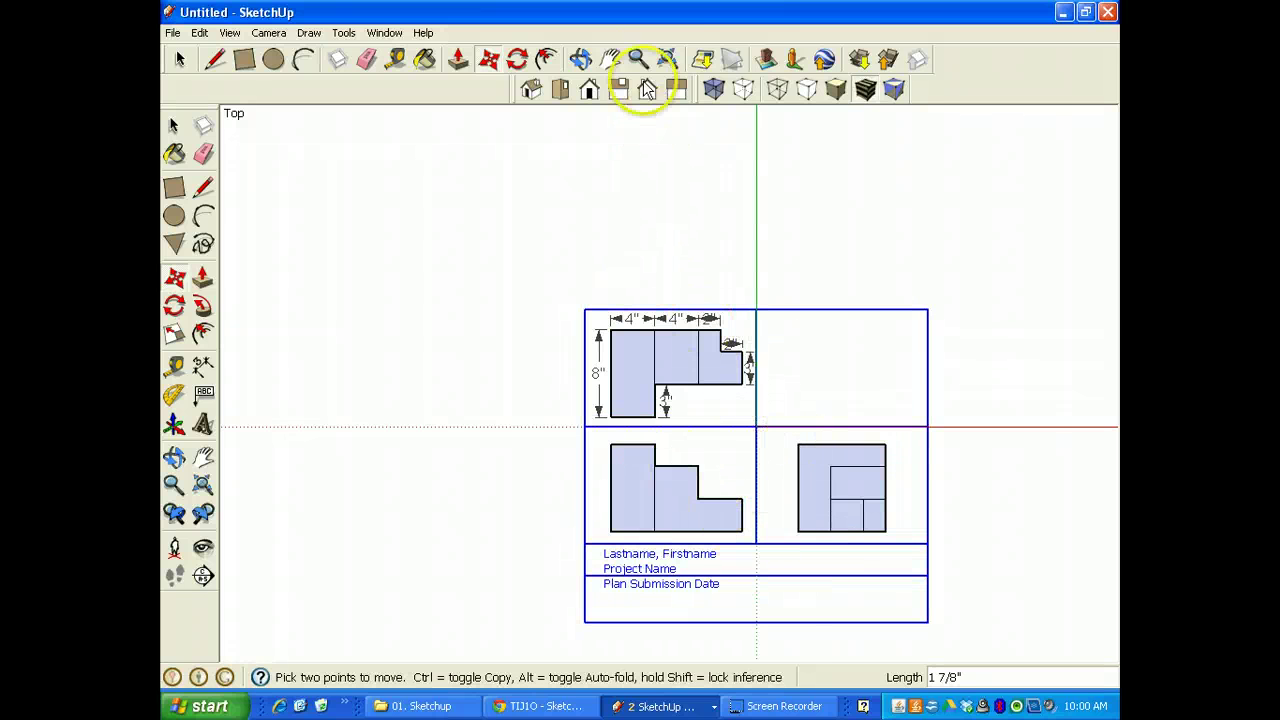
click(667, 59)
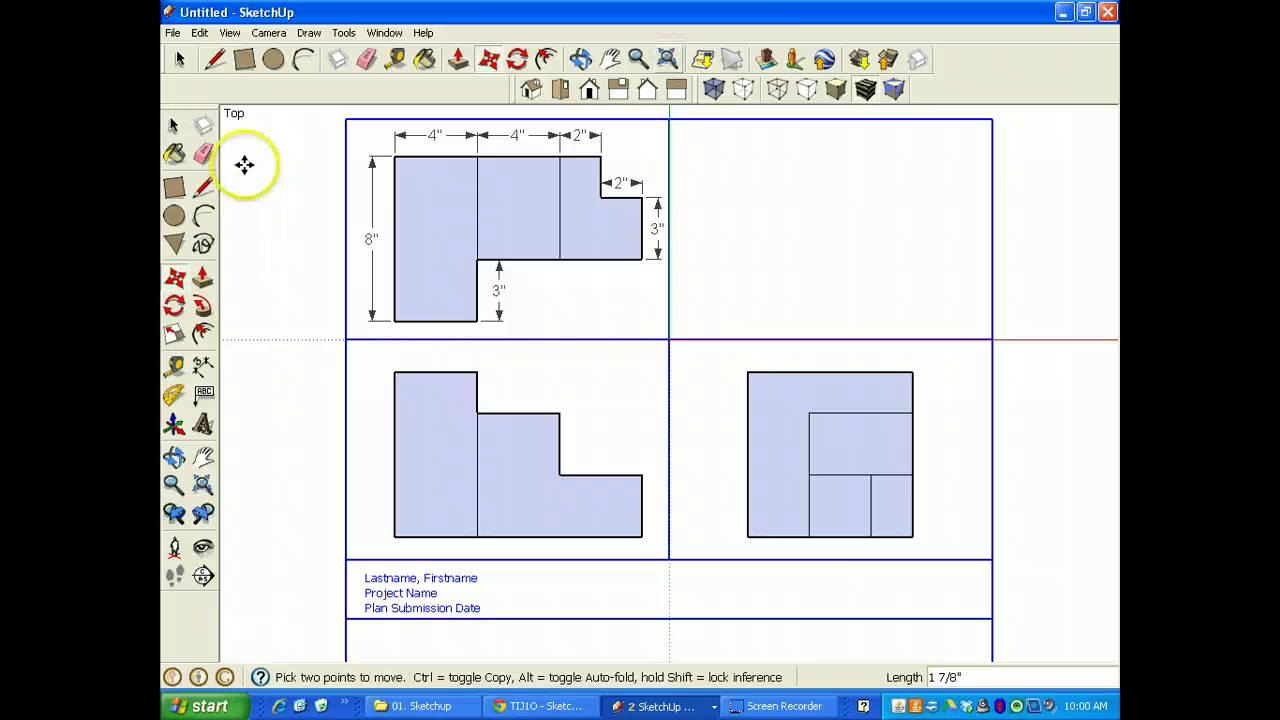
click(173, 126)
click(293, 290)
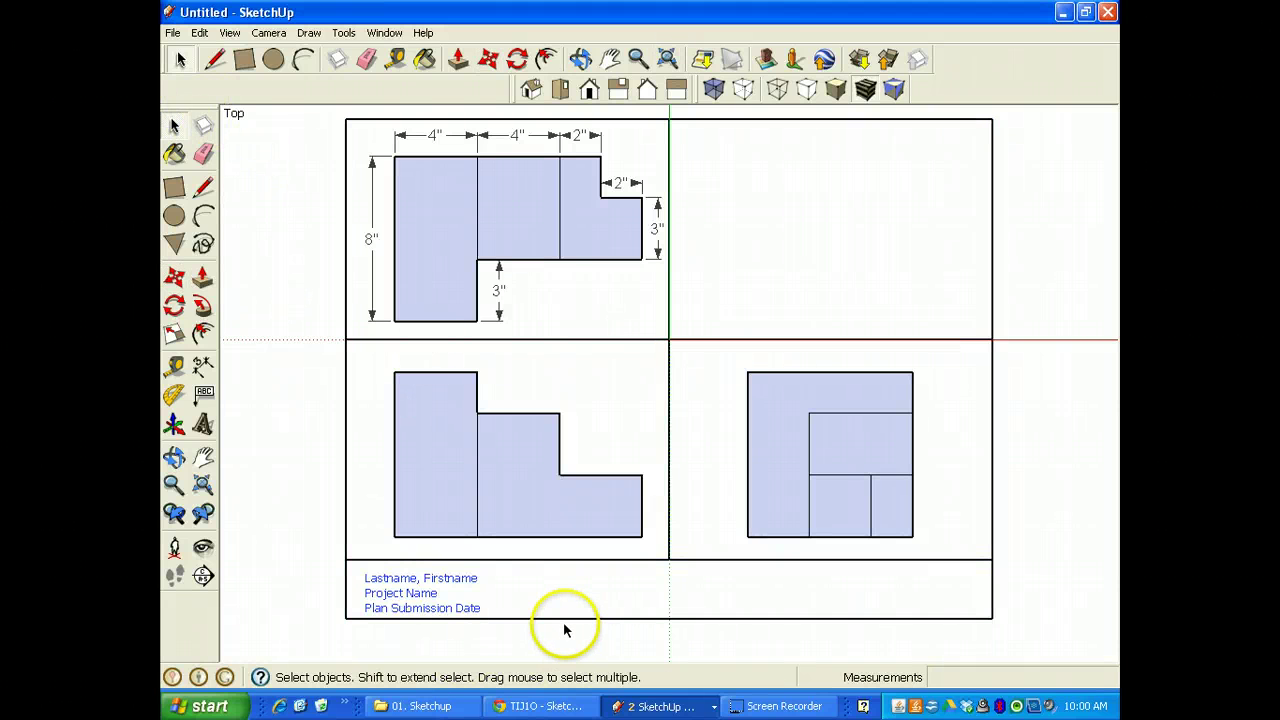
- Explode the page border group around the three views and deselect its lines
triple_click(568, 622)
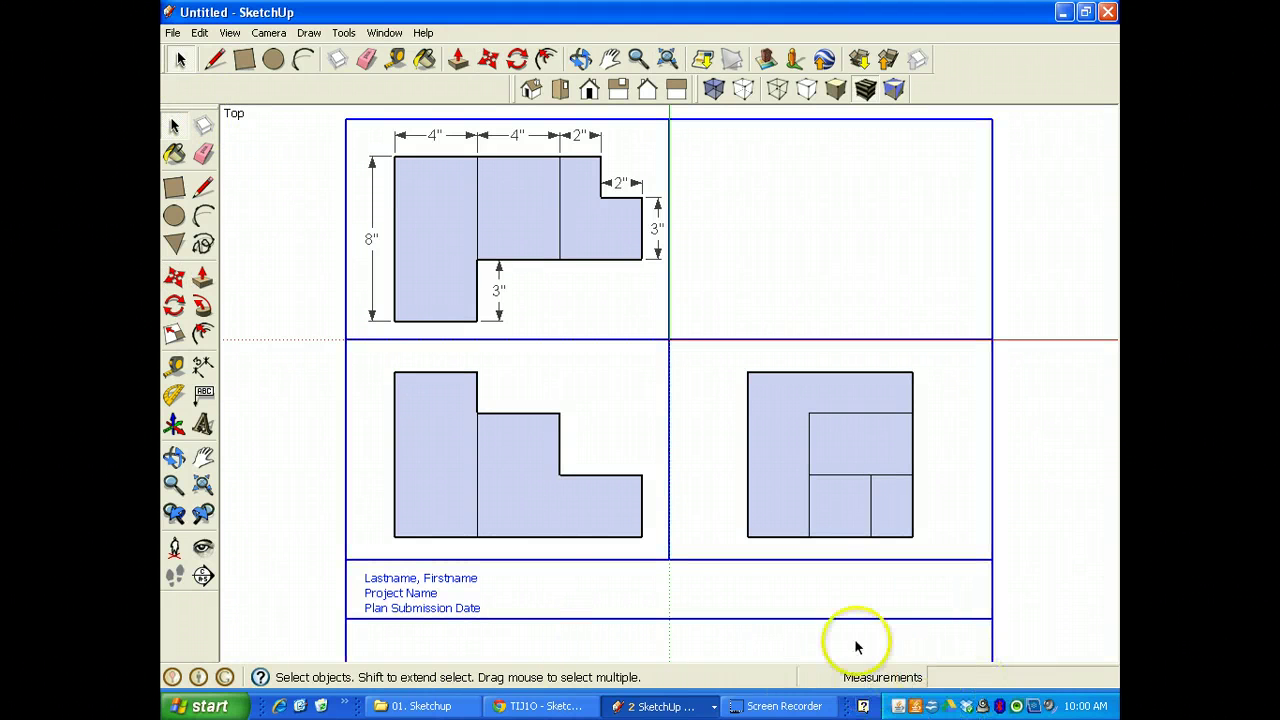
click(583, 561)
triple_click(588, 561)
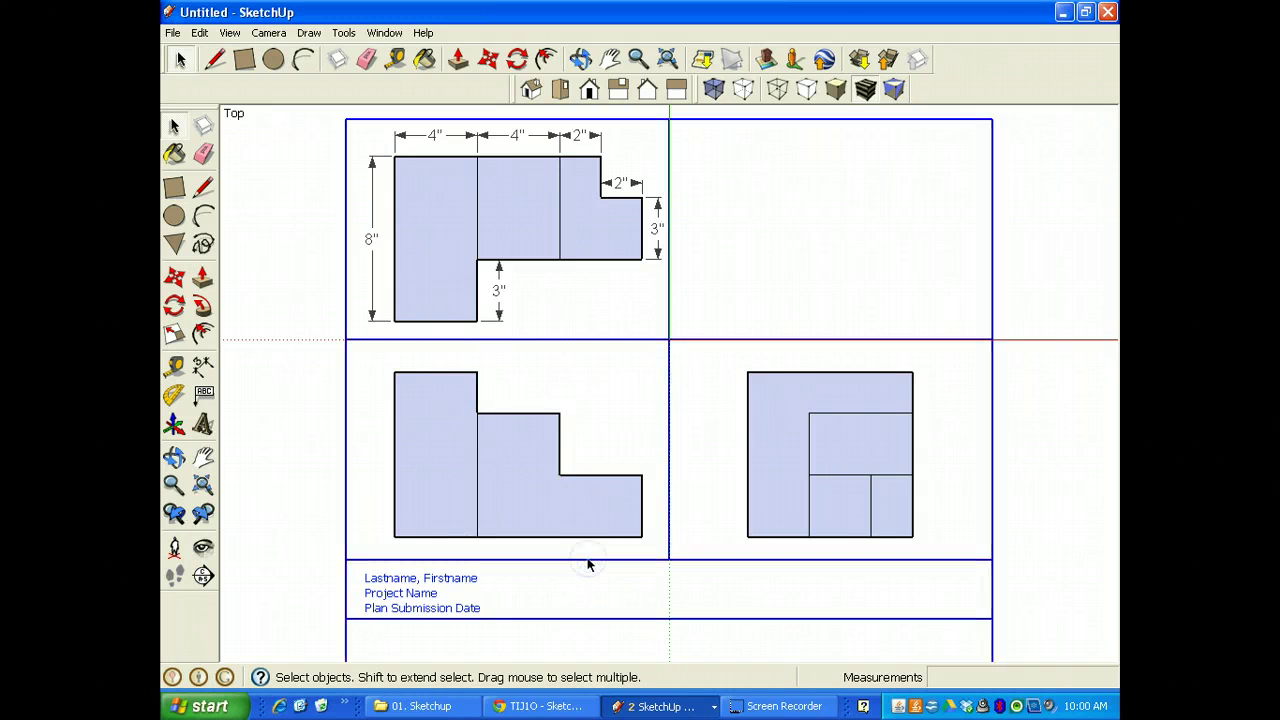
right_click(590, 568)
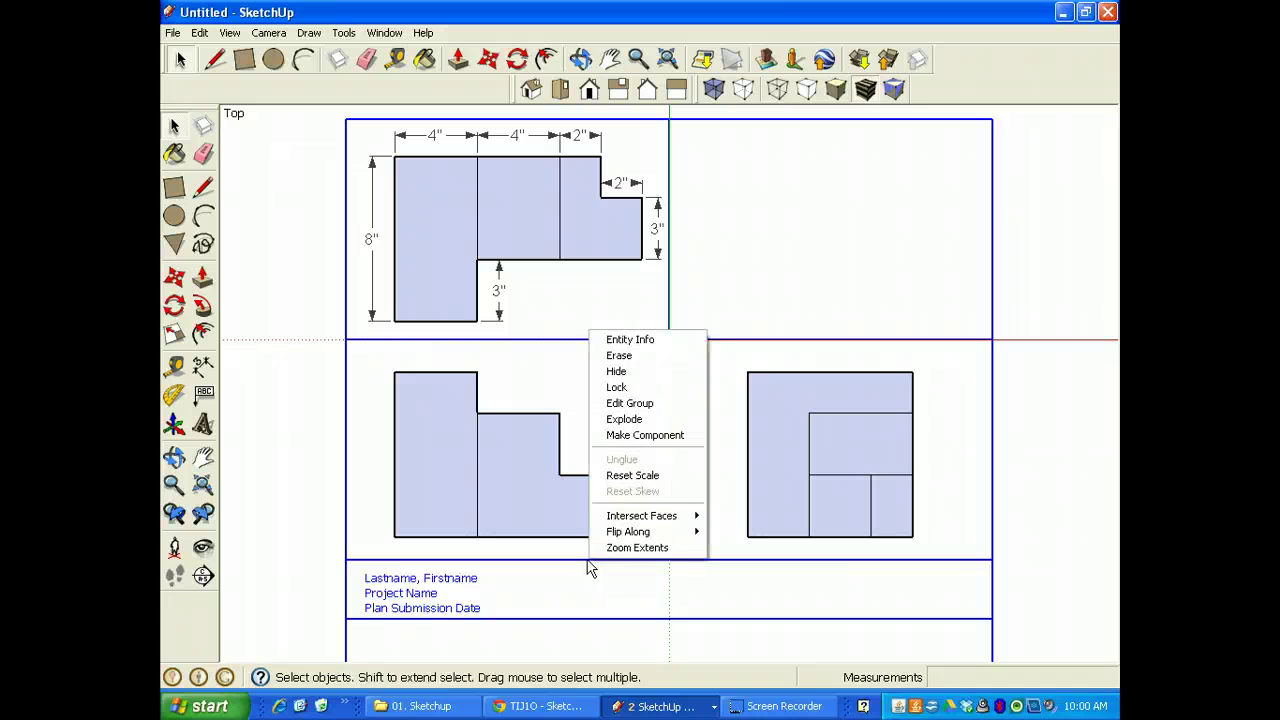
click(624, 418)
click(283, 433)
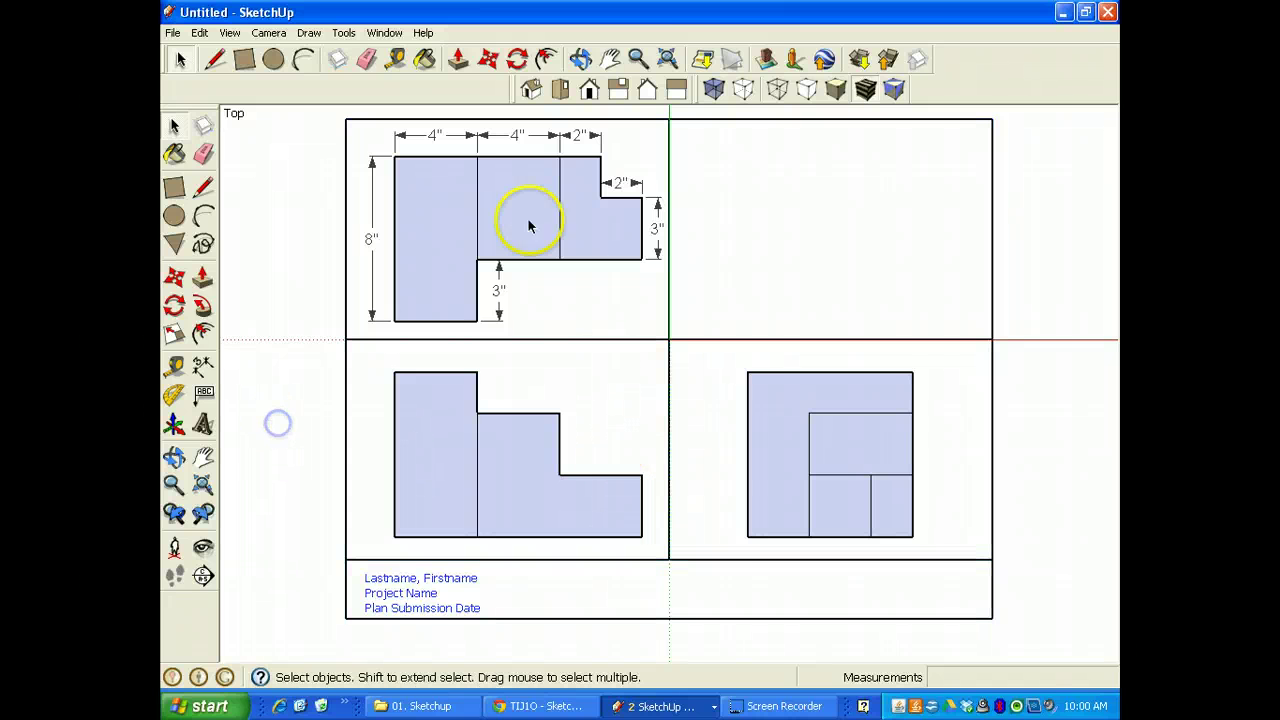
click(663, 58)
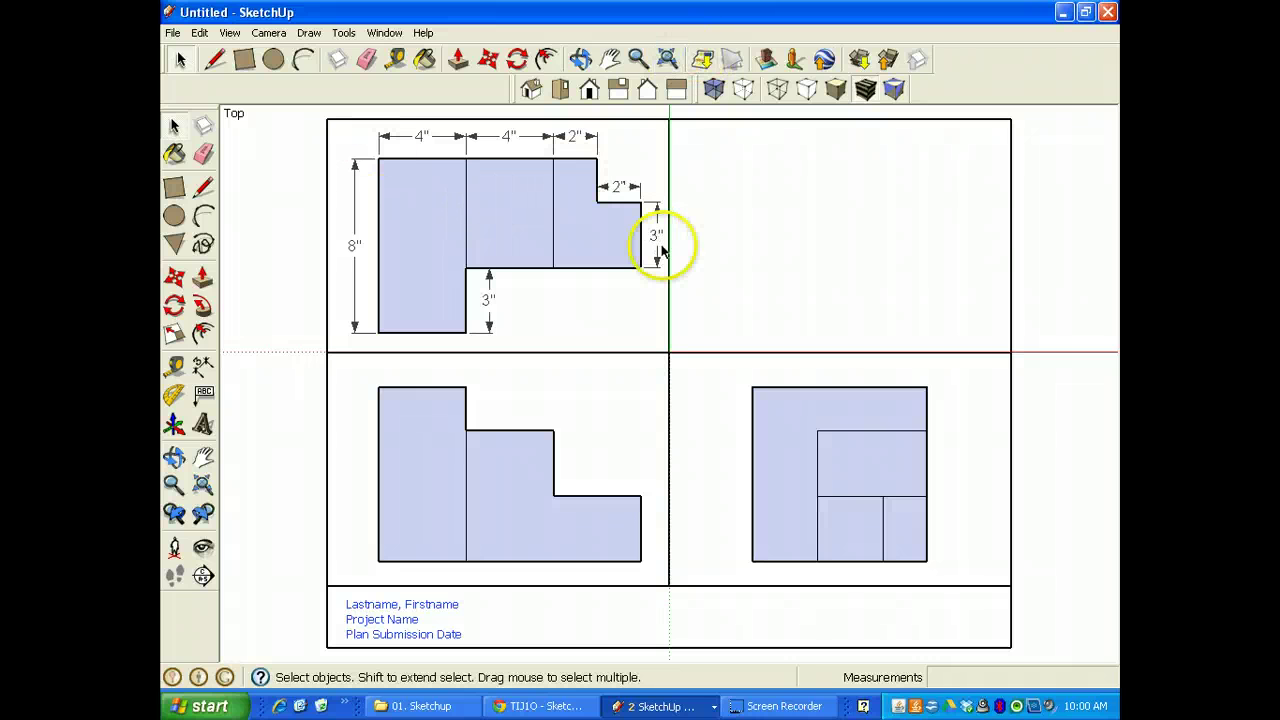
double_click(378, 606)
click(266, 434)
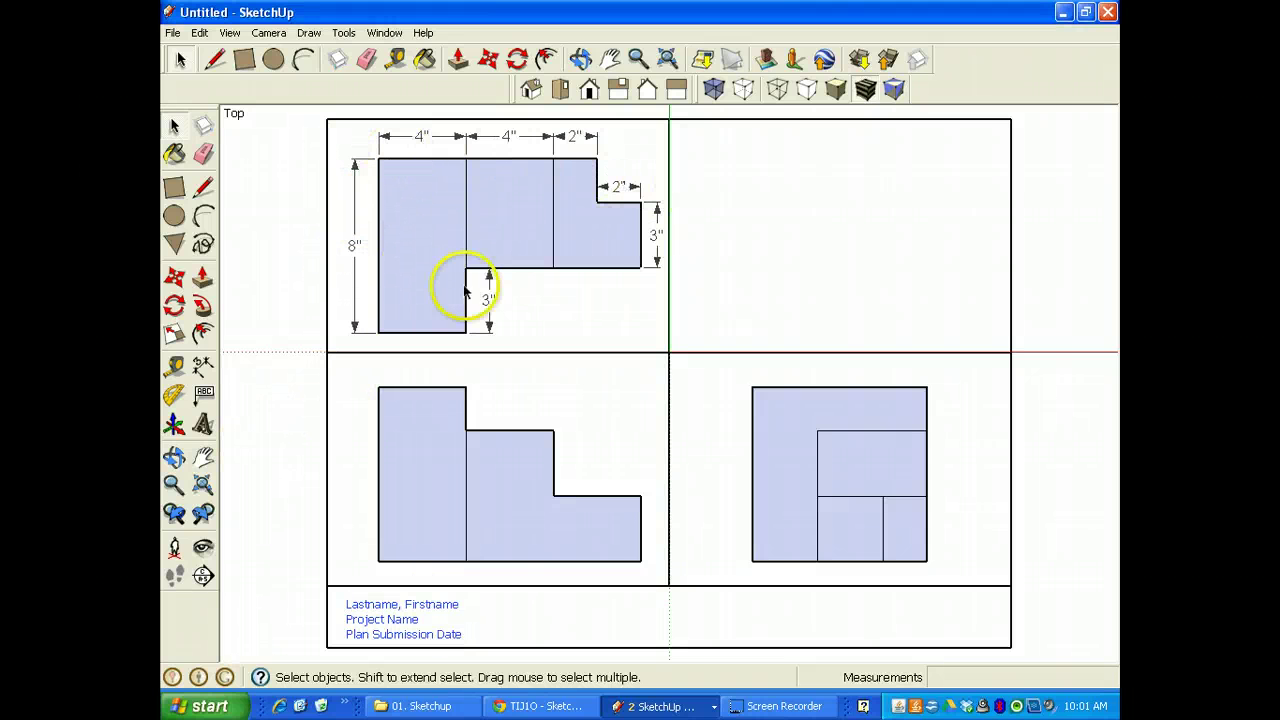
- In the model's dimension settings, set the dimension text font to Arial Regular, 8 points
click(386, 34)
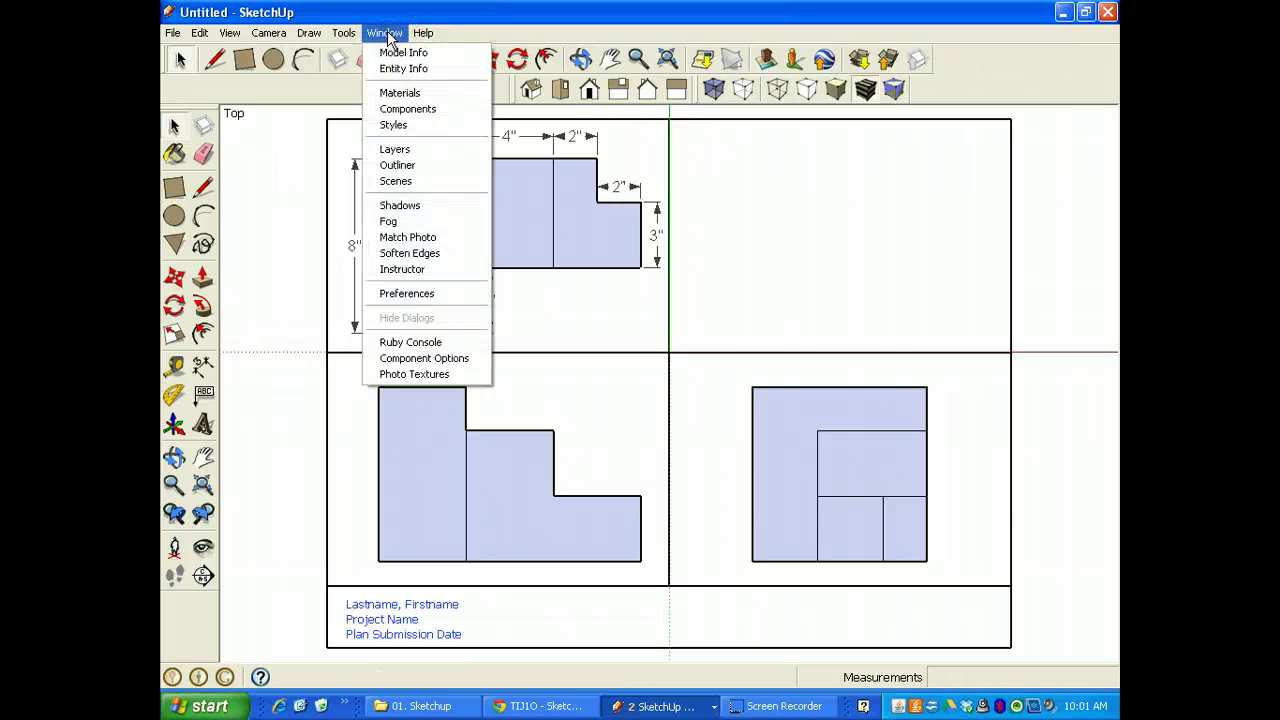
click(398, 54)
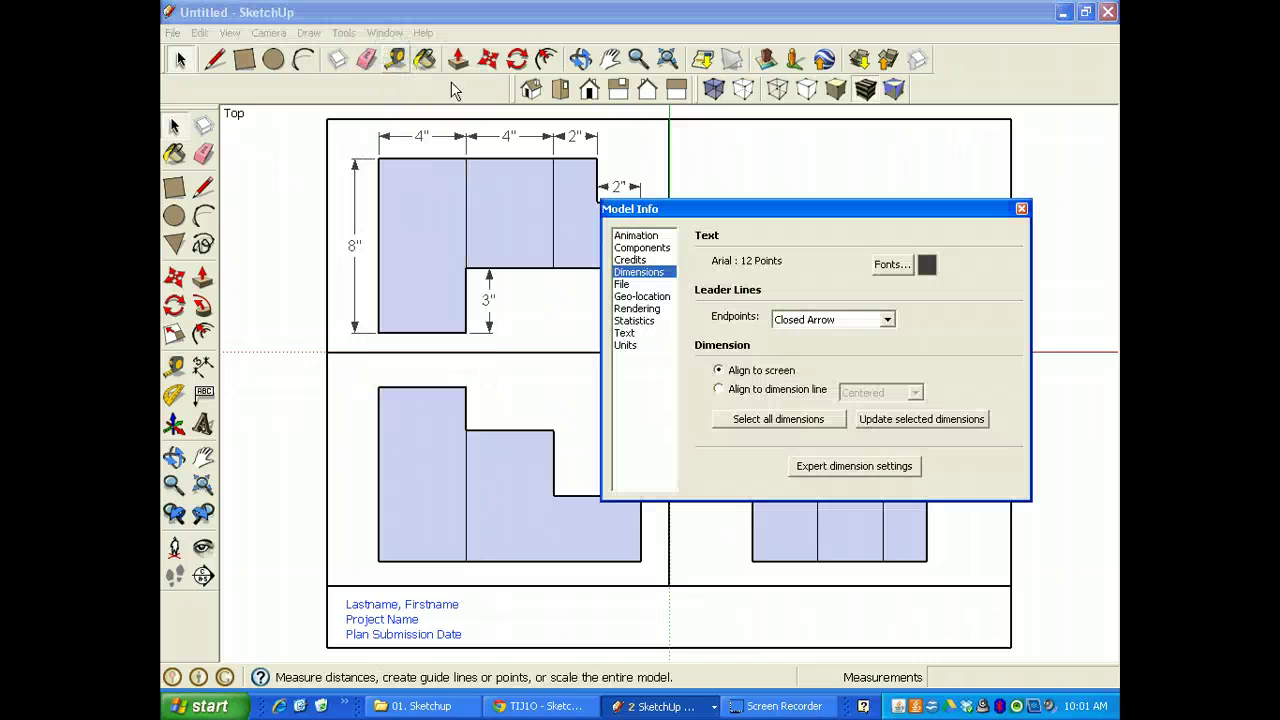
click(641, 286)
click(640, 272)
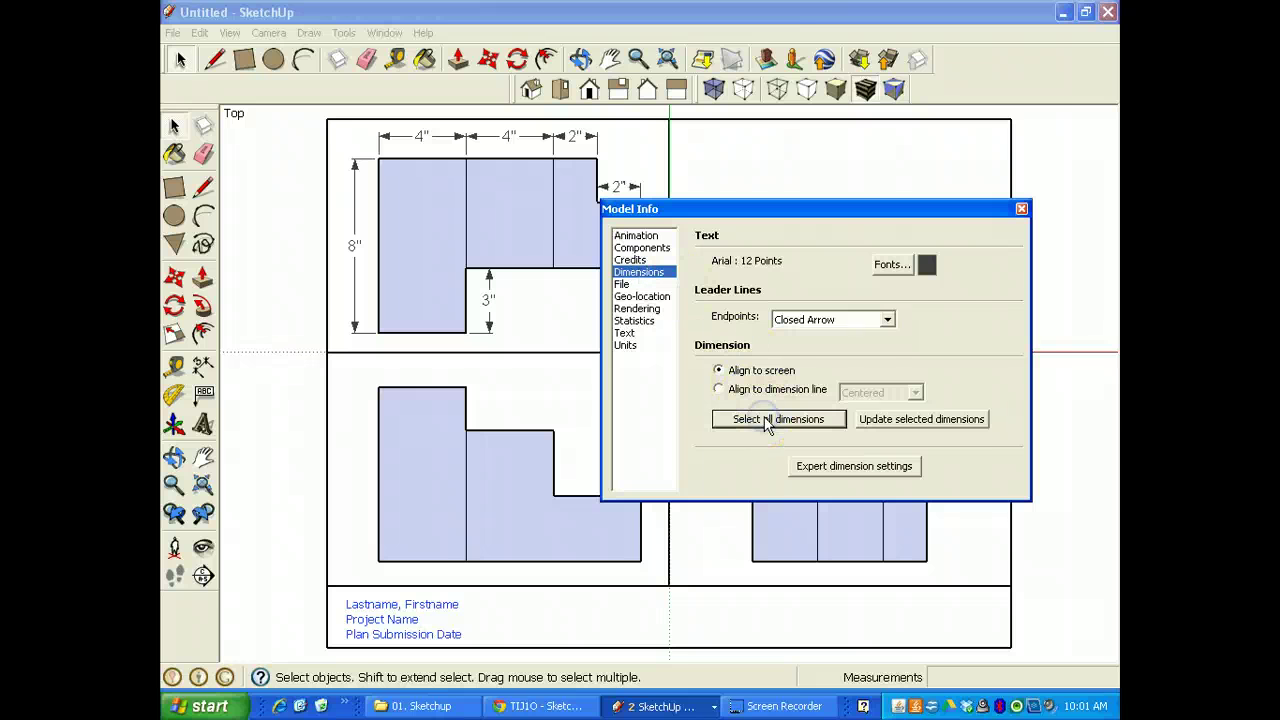
click(891, 265)
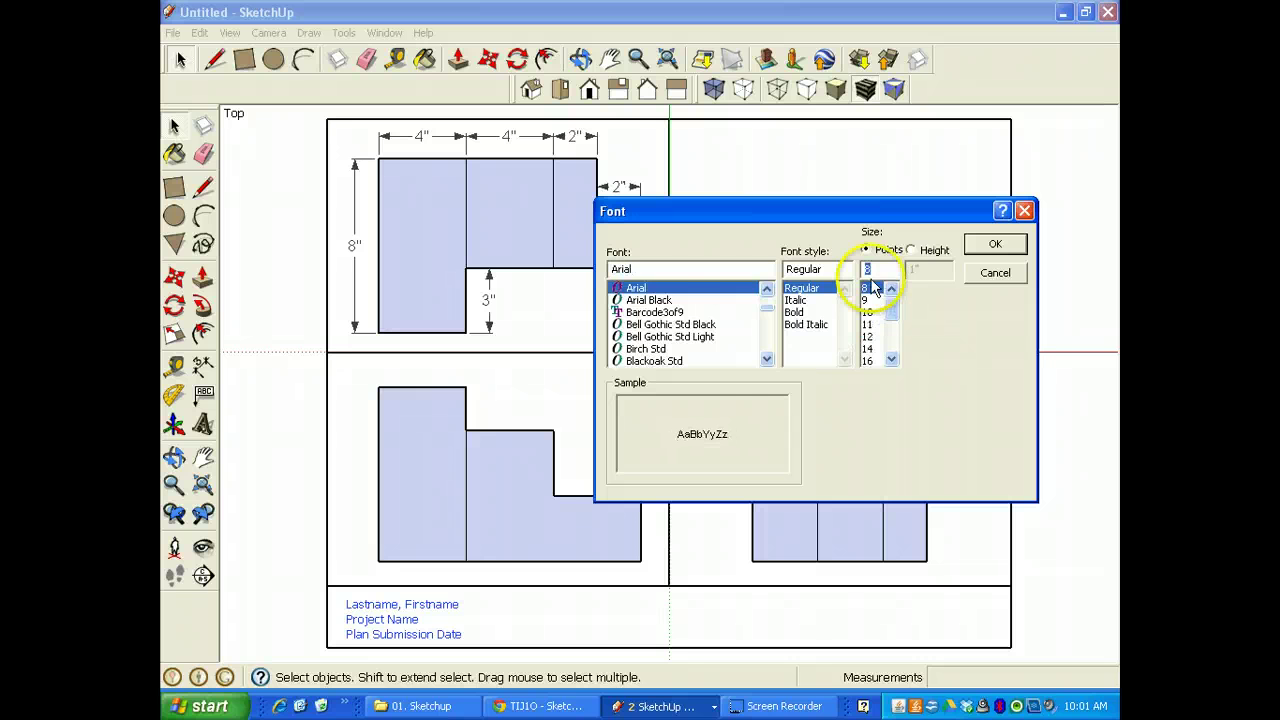
click(997, 245)
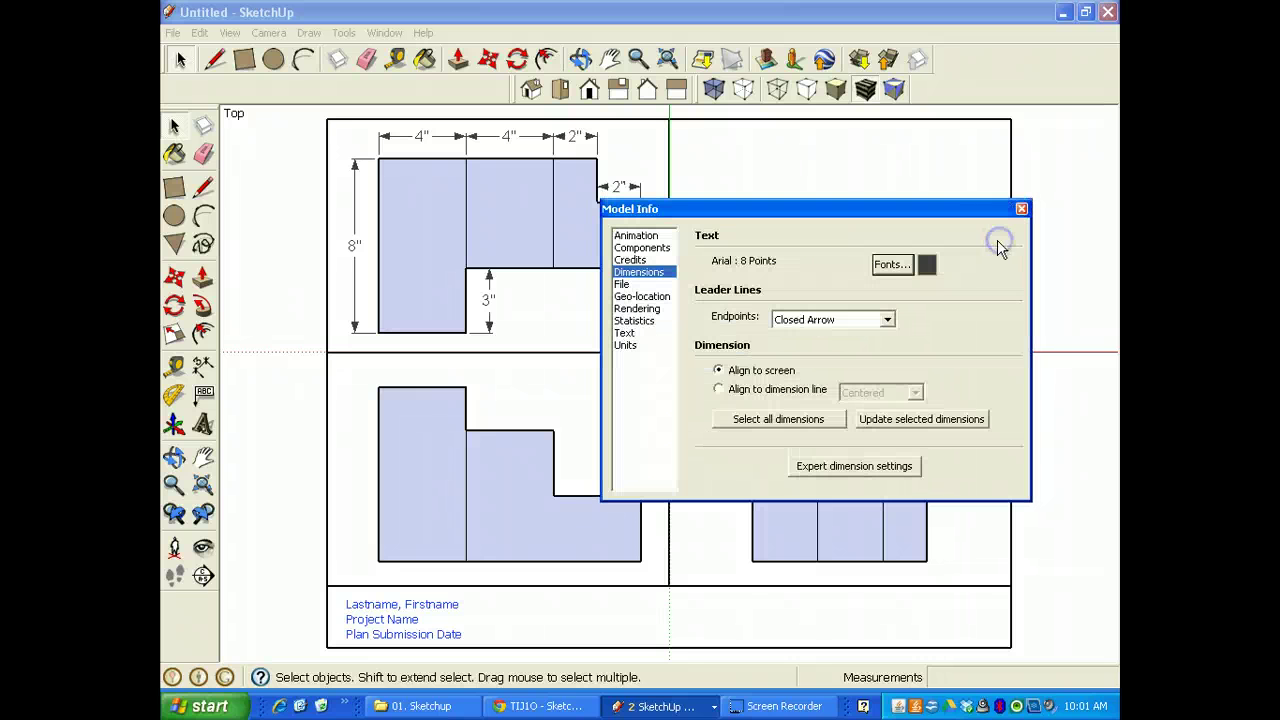
- Set the dimension text colour to bright blue using the colour wheel at full brightness
click(927, 265)
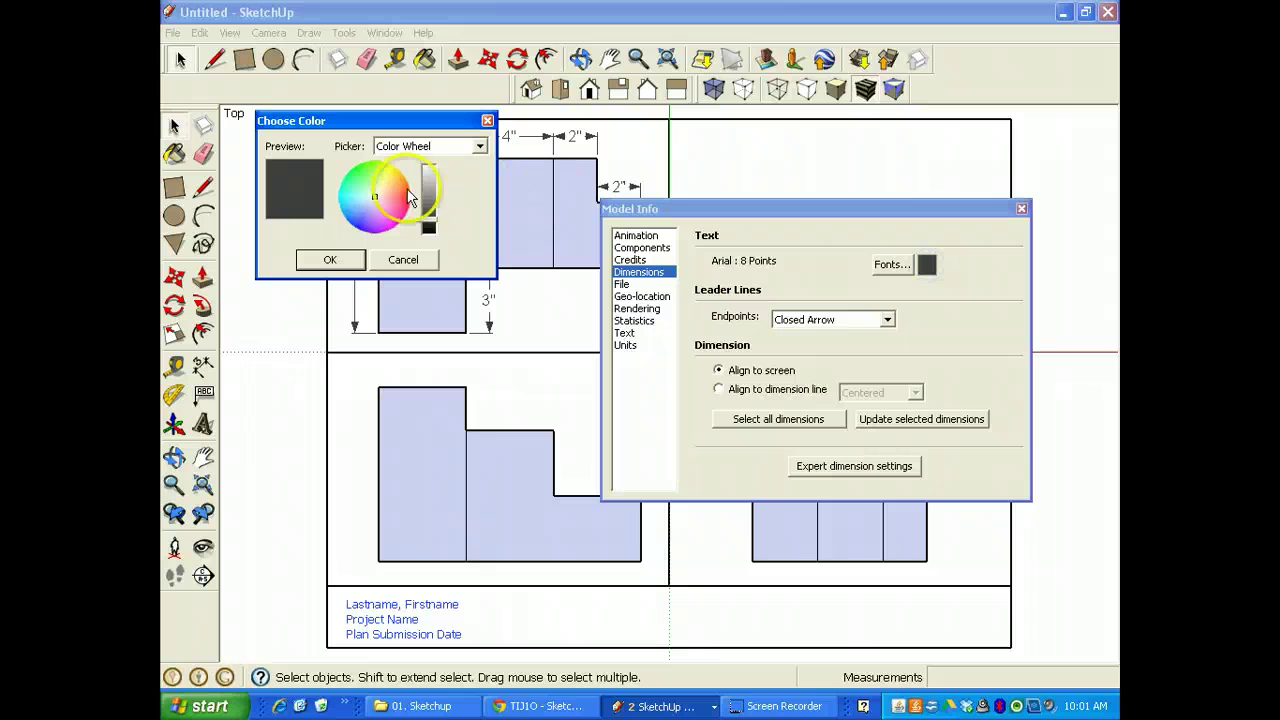
click(340, 215)
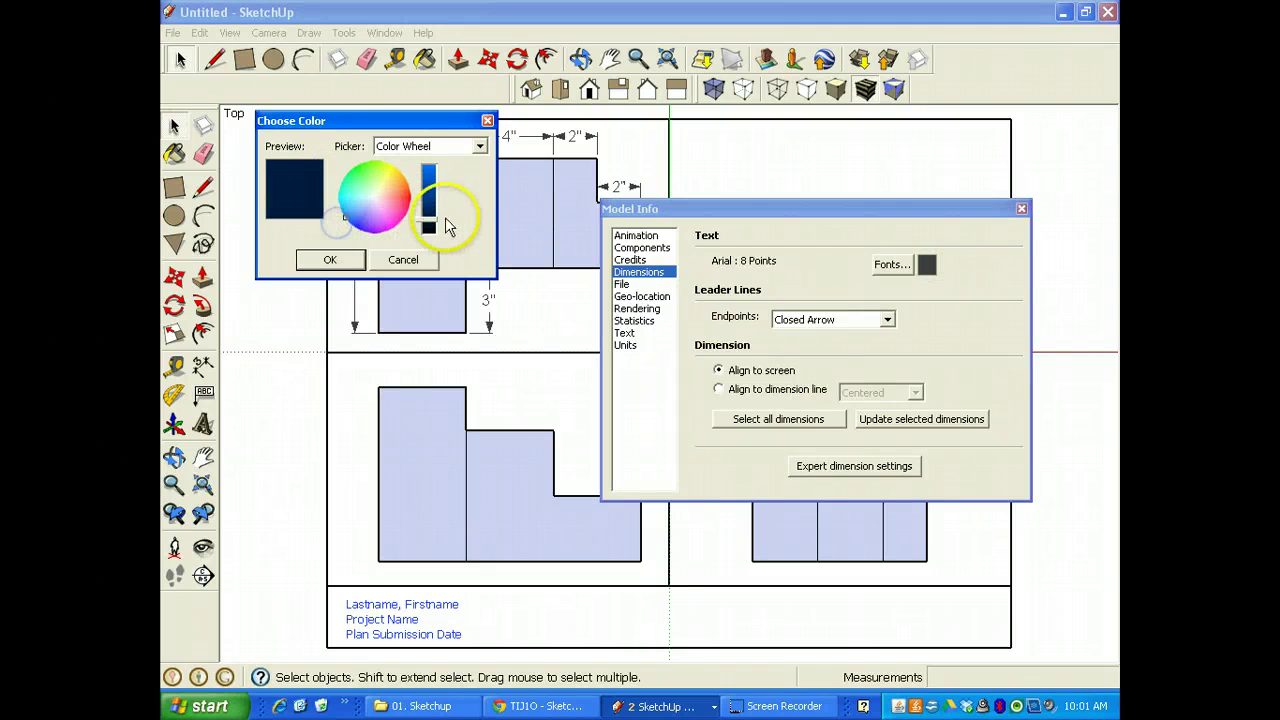
click(434, 203)
drag(436, 207, 434, 149)
click(330, 259)
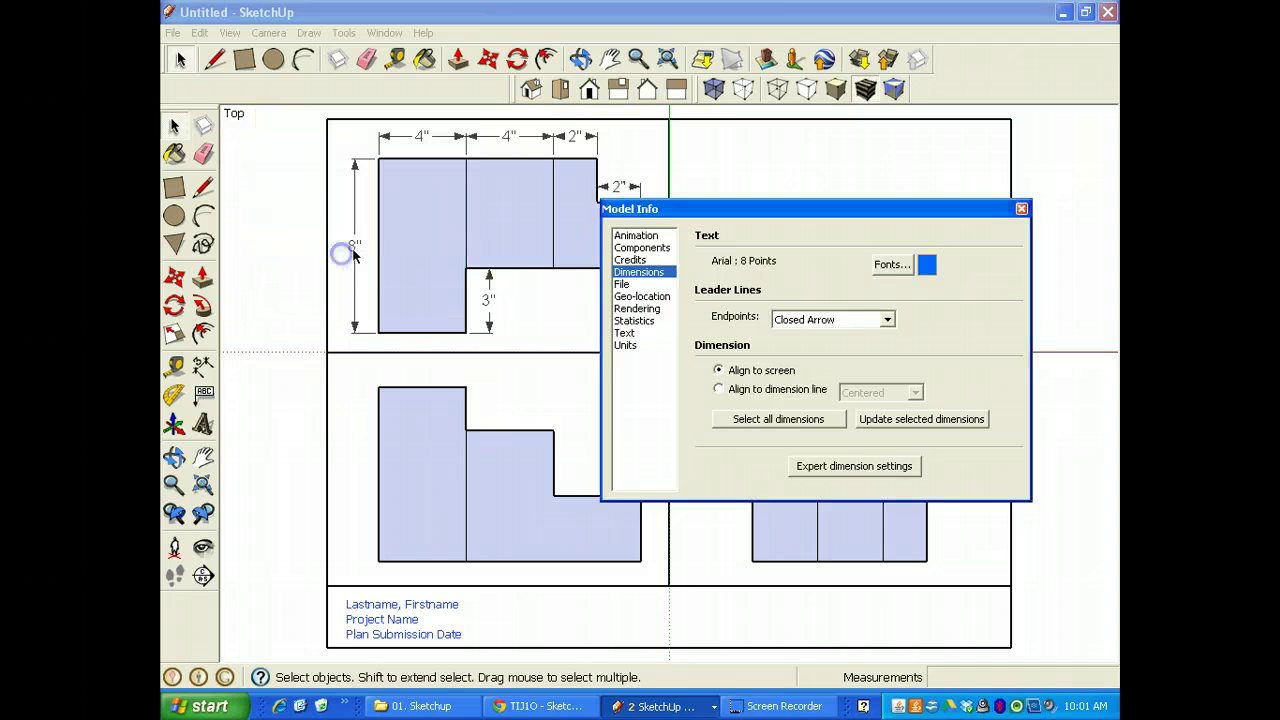
- Try to apply the new text size and colour to all dimensions without opening the top view group
click(457, 263)
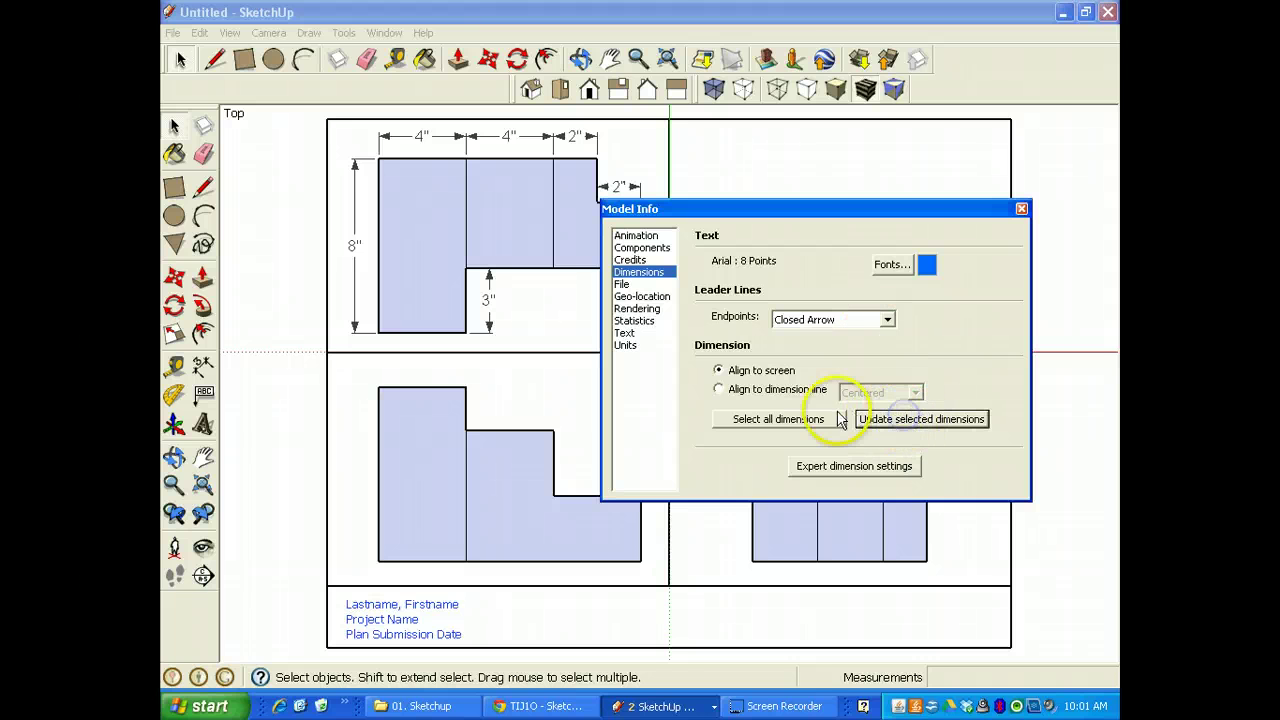
click(783, 422)
click(880, 422)
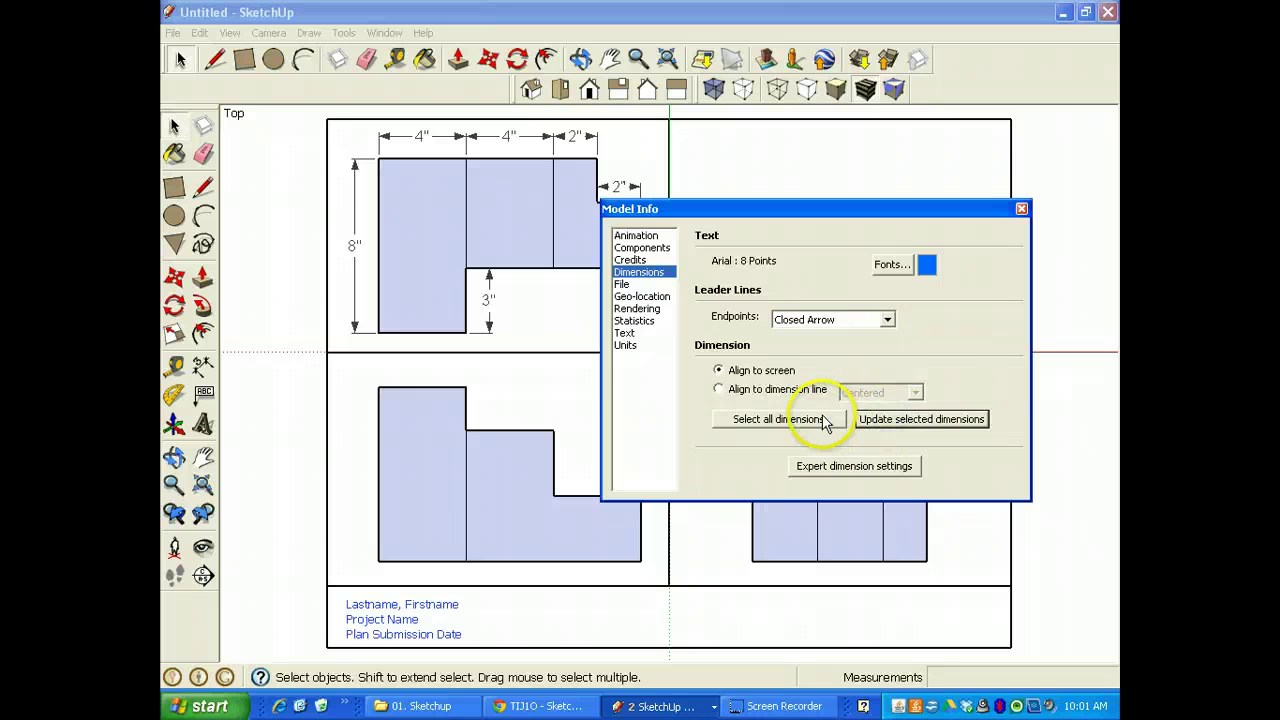
click(823, 420)
click(914, 424)
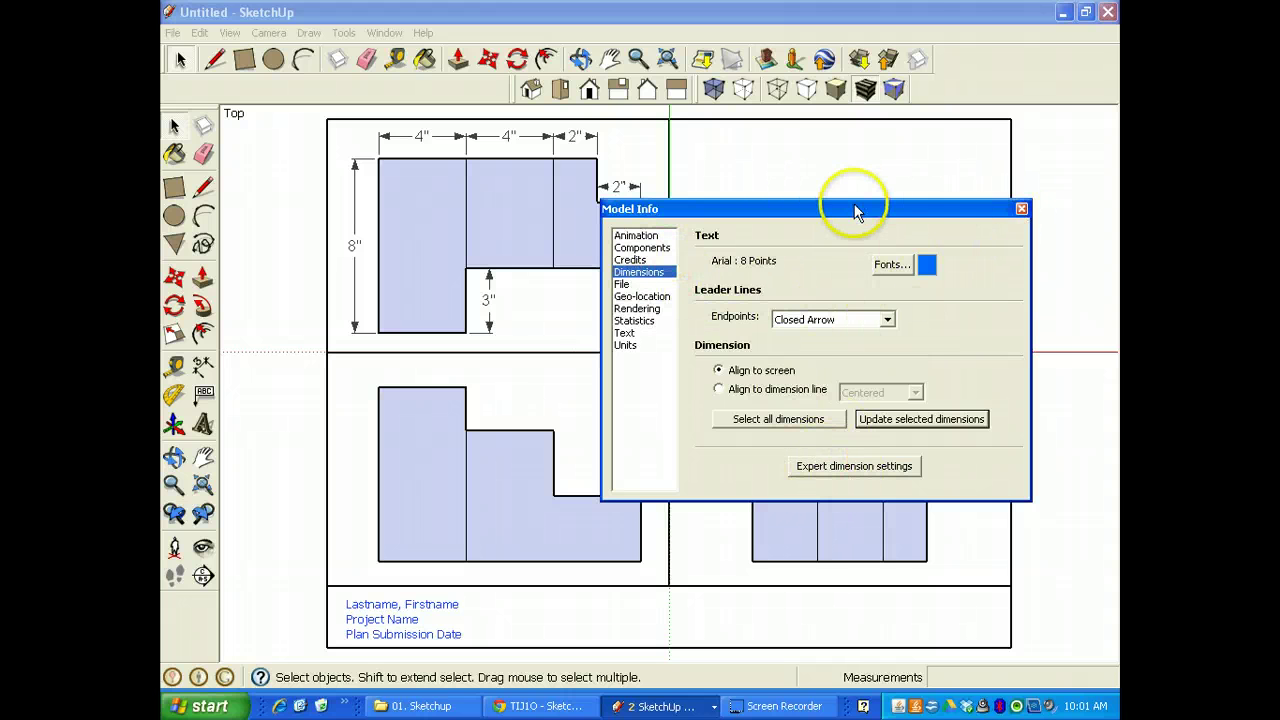
- Open the top view group for editing, update all its dimensions with the new text settings, and close the model settings
drag(851, 209, 897, 212)
click(784, 178)
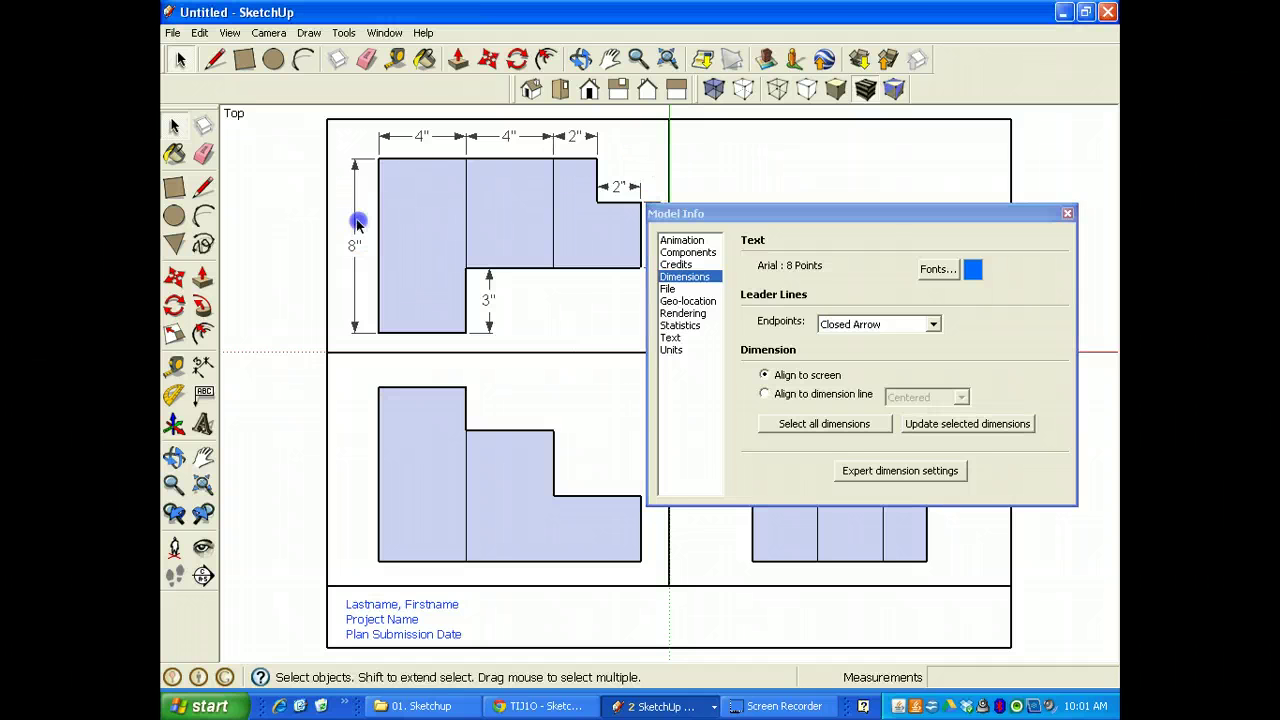
click(352, 247)
click(337, 250)
click(422, 250)
click(287, 248)
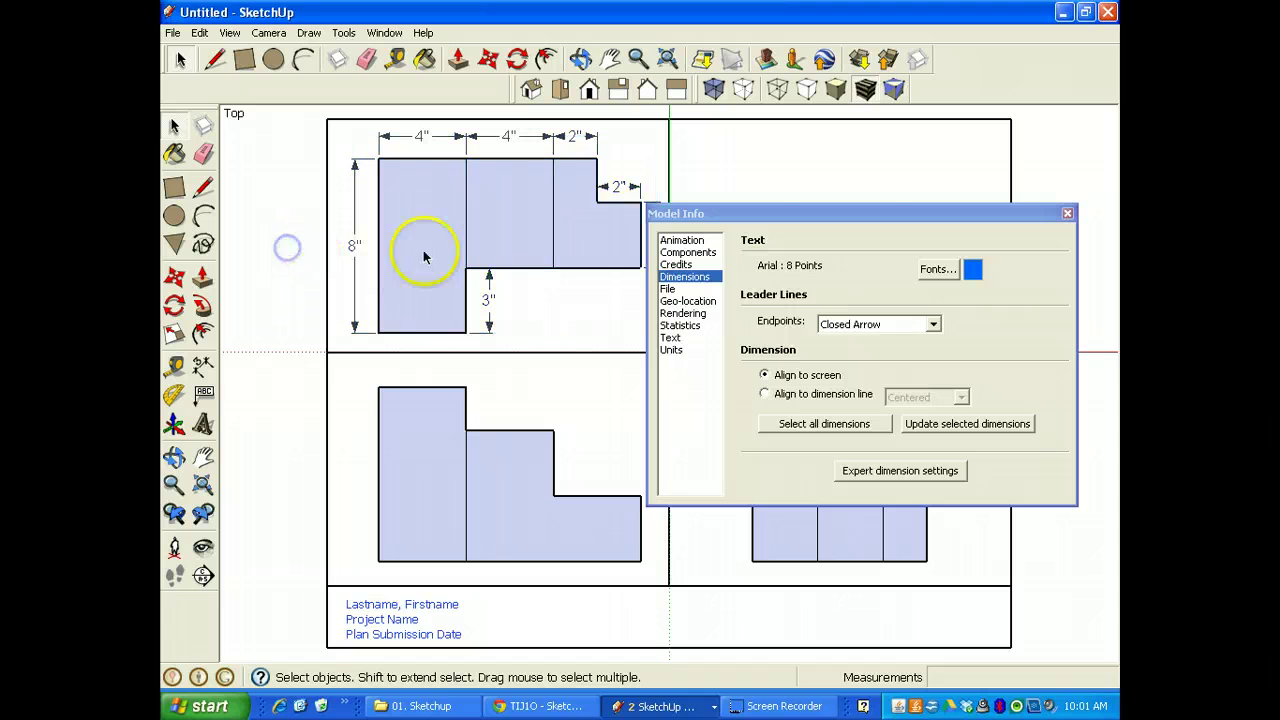
double_click(424, 253)
click(829, 423)
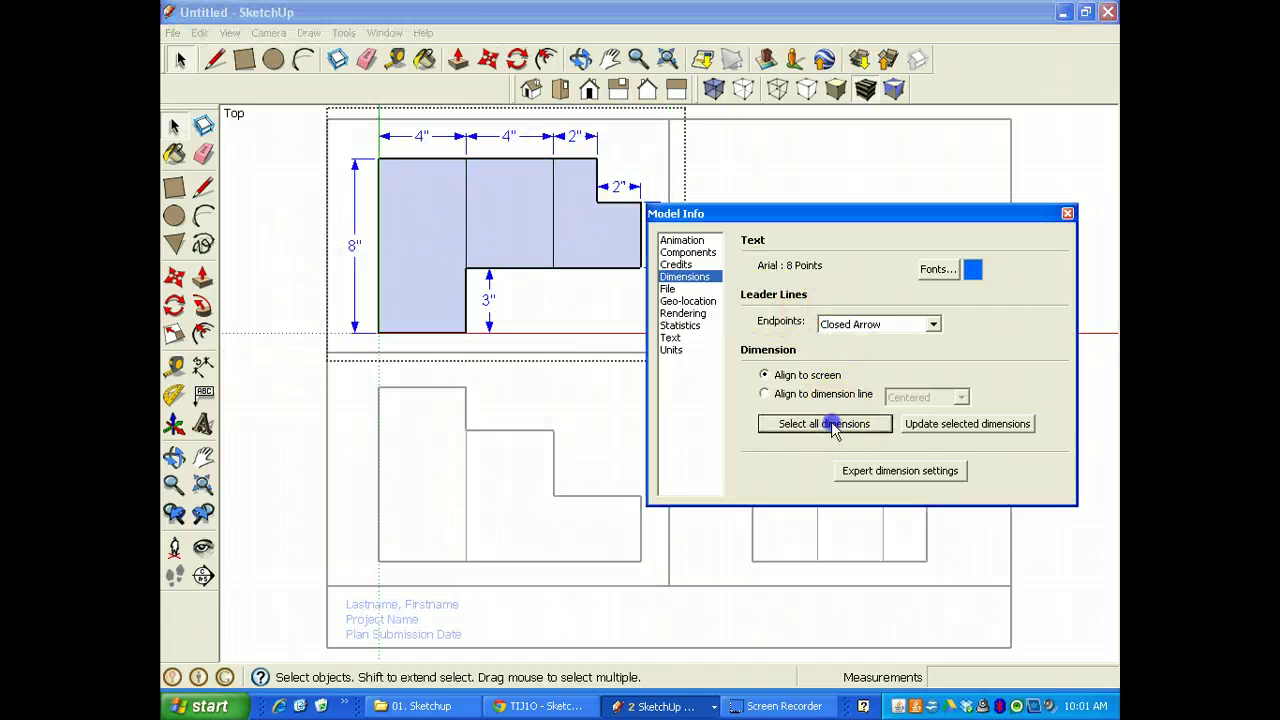
click(950, 424)
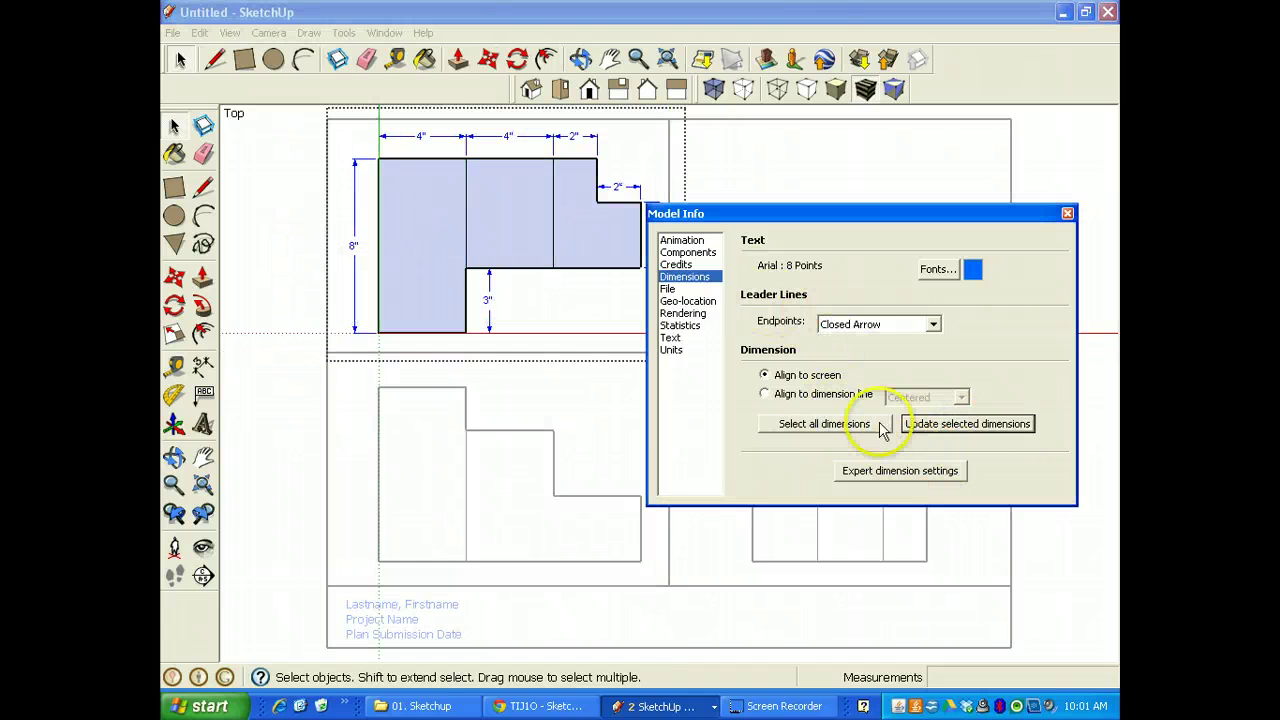
click(1067, 213)
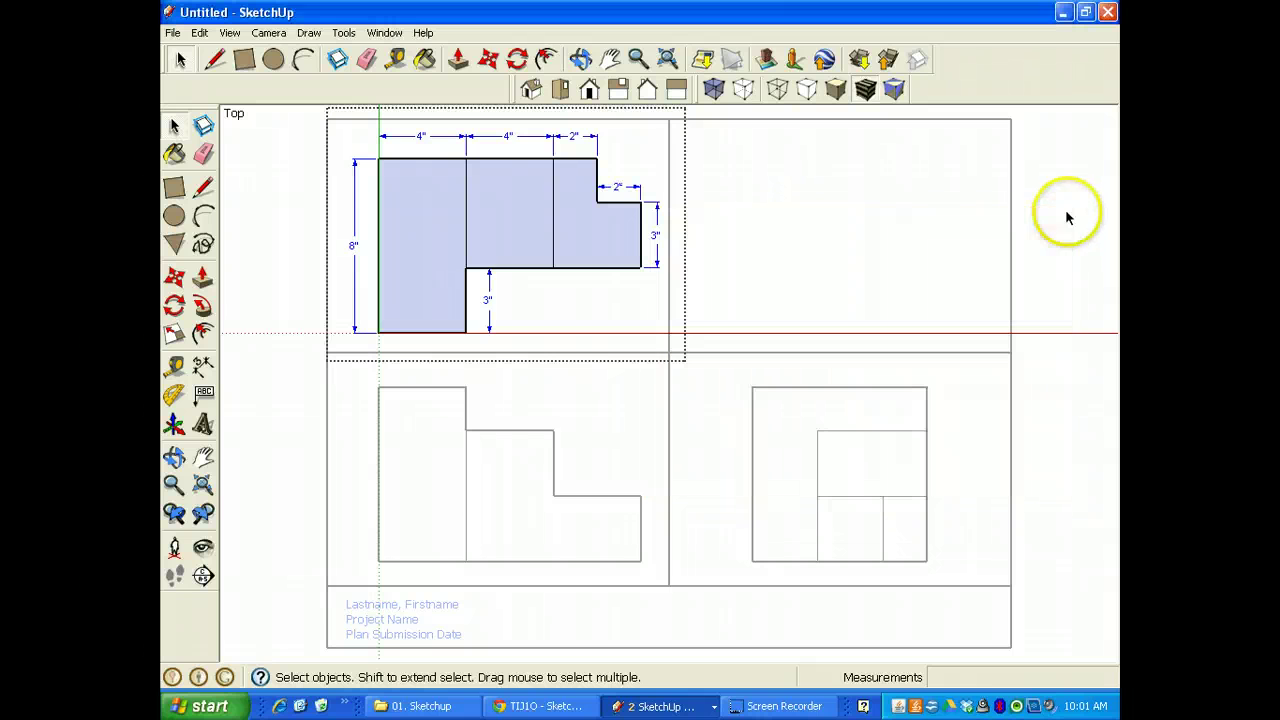
- Leave the top view group, explode it into separate geometry and dimensions, and deselect everything
click(766, 220)
click(586, 229)
click(494, 486)
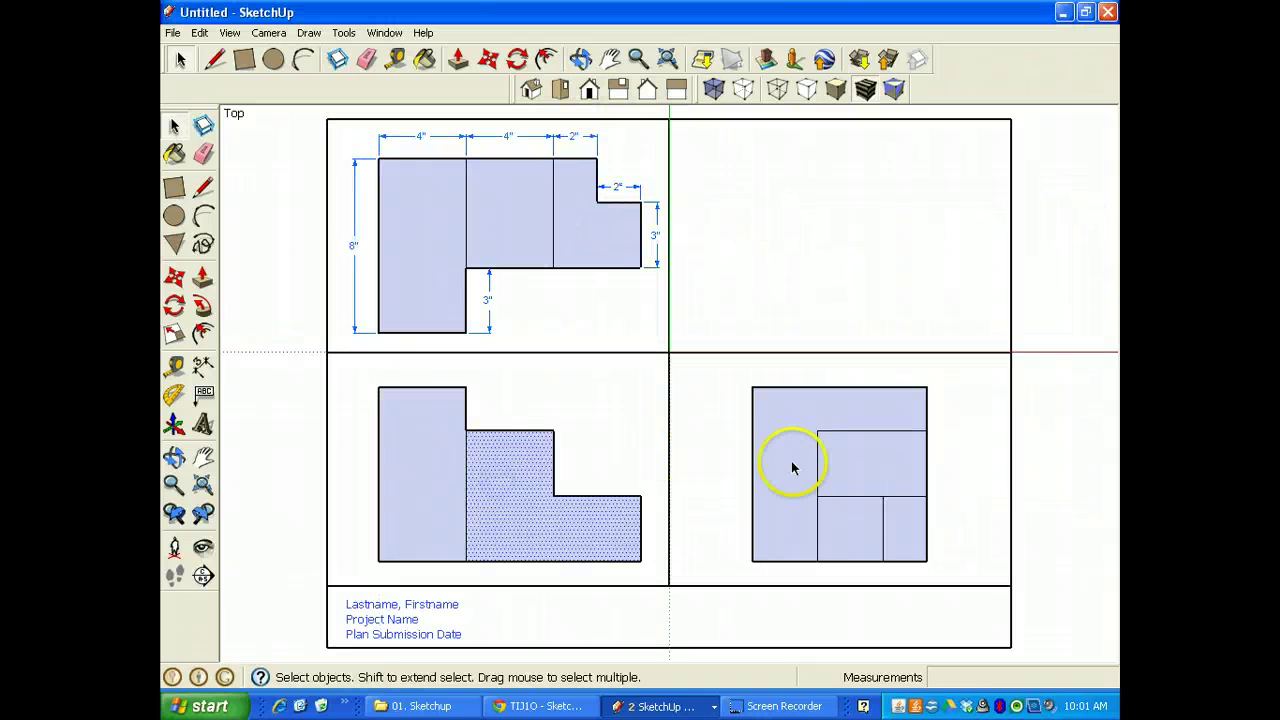
click(518, 192)
right_click(518, 192)
click(558, 289)
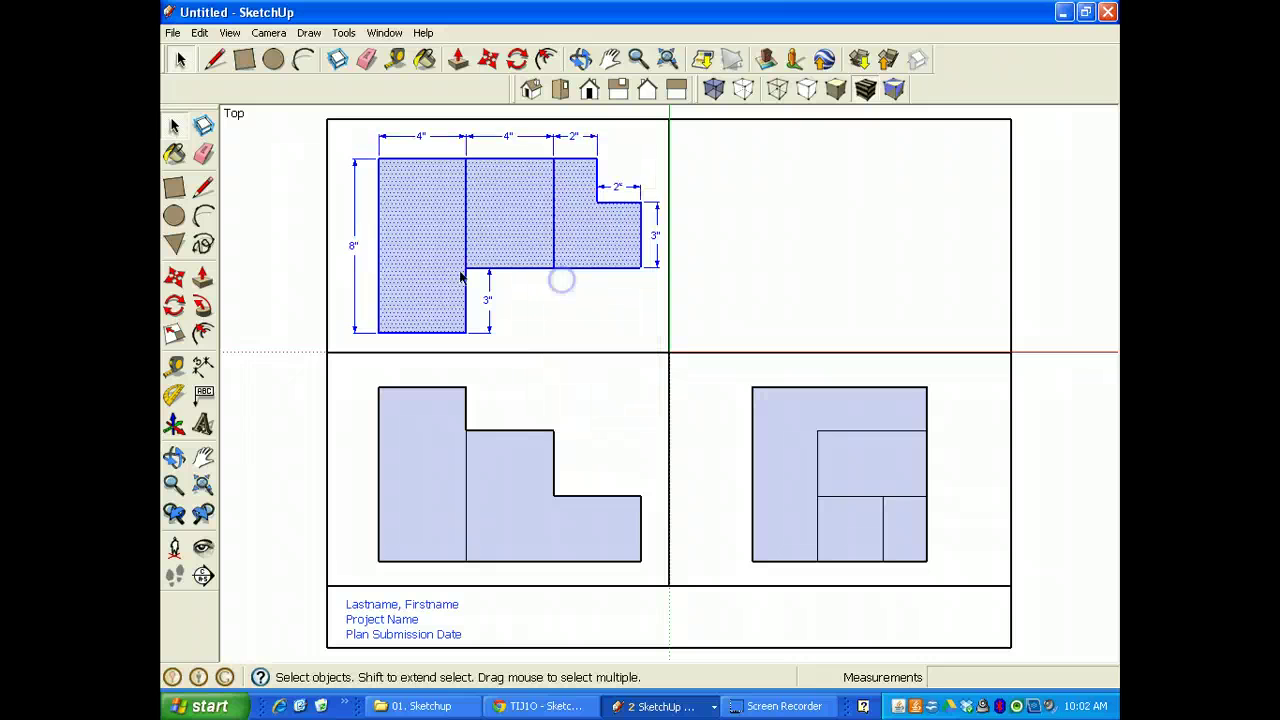
click(250, 216)
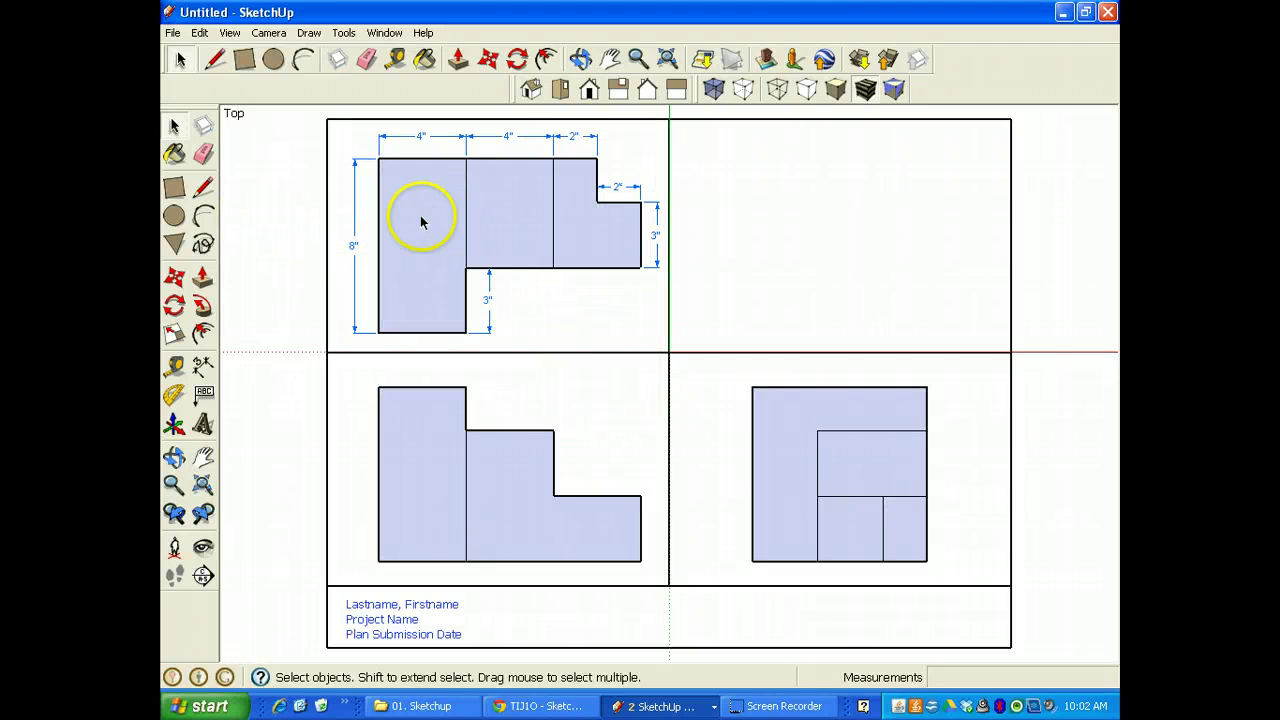